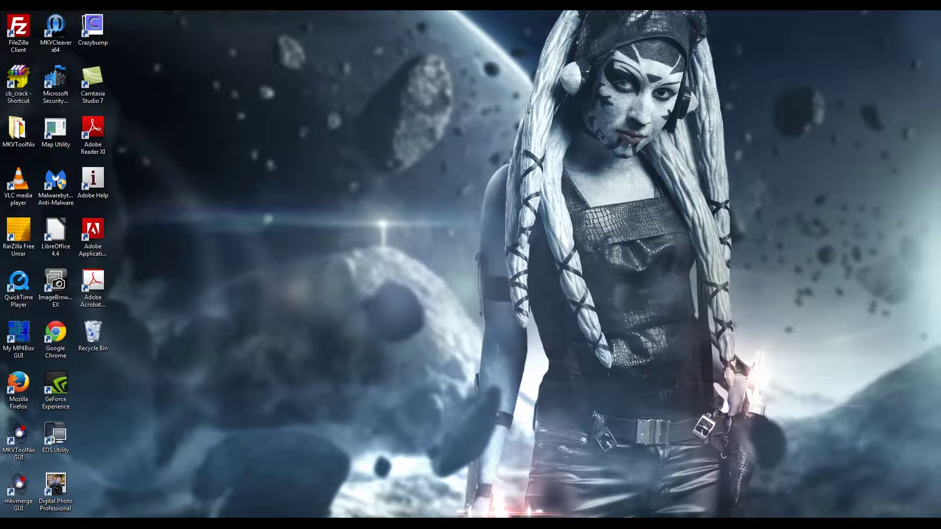
Step: Switch to Photoshop with original_23.psd open and move the Layers panel lower beside the photo
mouse_move(195, 524)
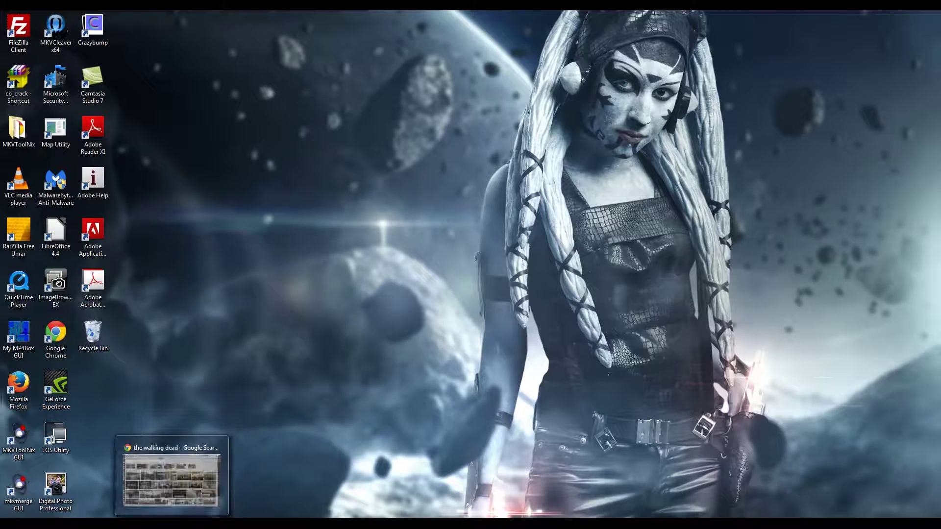
click(182, 499)
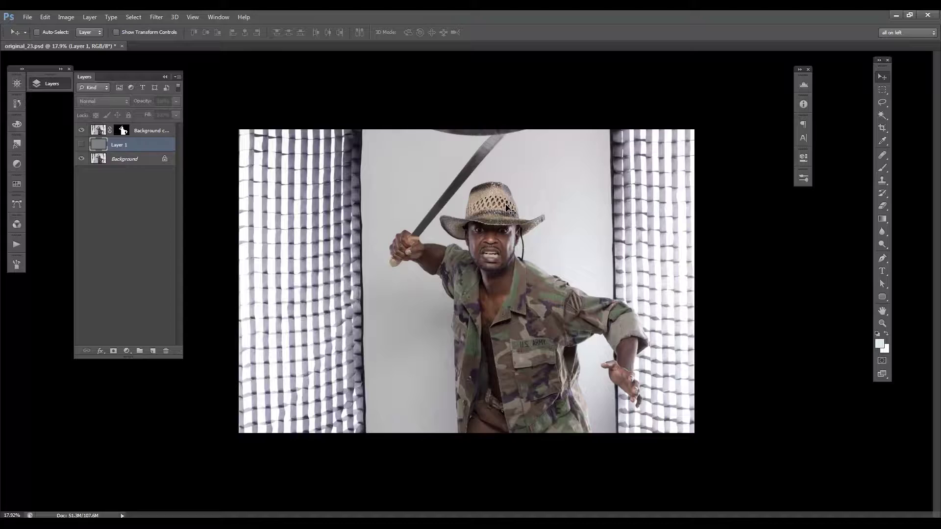
mouse_move(512, 239)
mouse_down()
mouse_move(550, 239)
mouse_move(521, 240)
mouse_move(544, 240)
mouse_move(530, 242)
mouse_up()
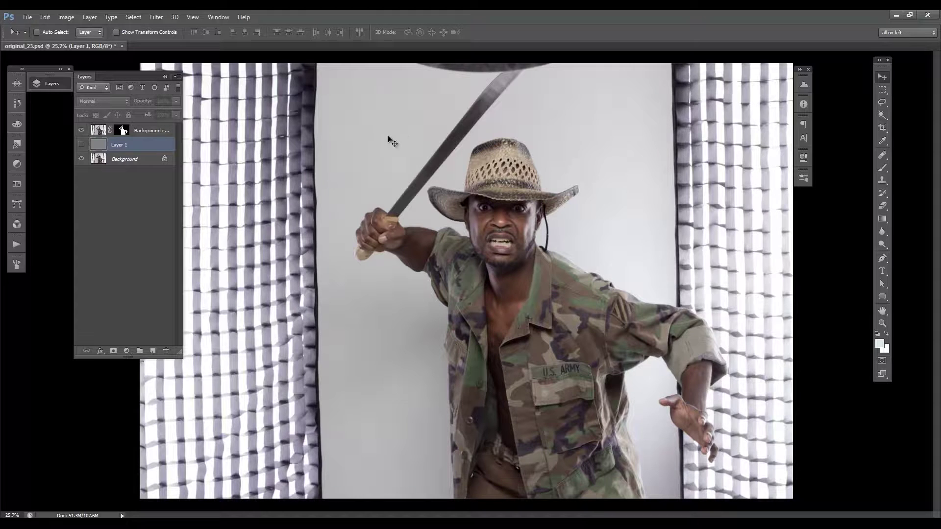
drag(129, 77, 99, 145)
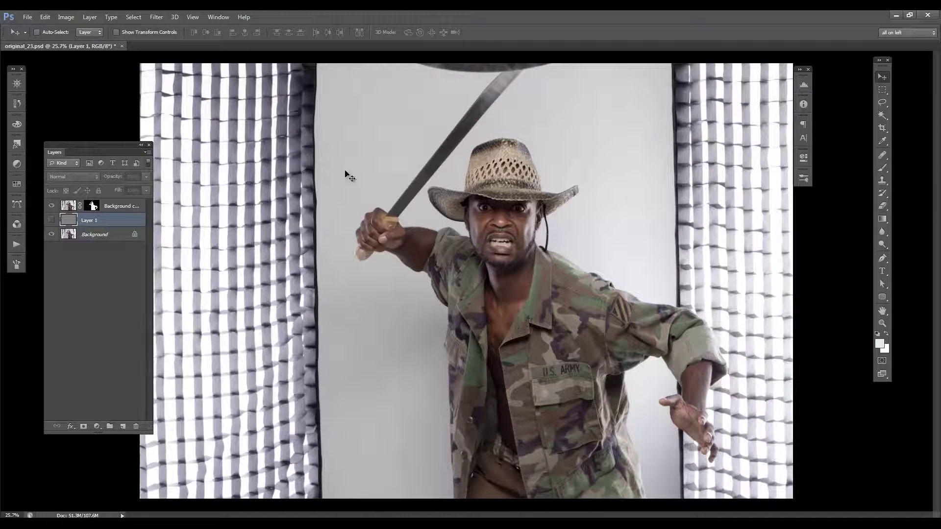
Step: Show the gray Layer 1 behind the cut-out man and toggle the Background copy layer off and back on
click(52, 220)
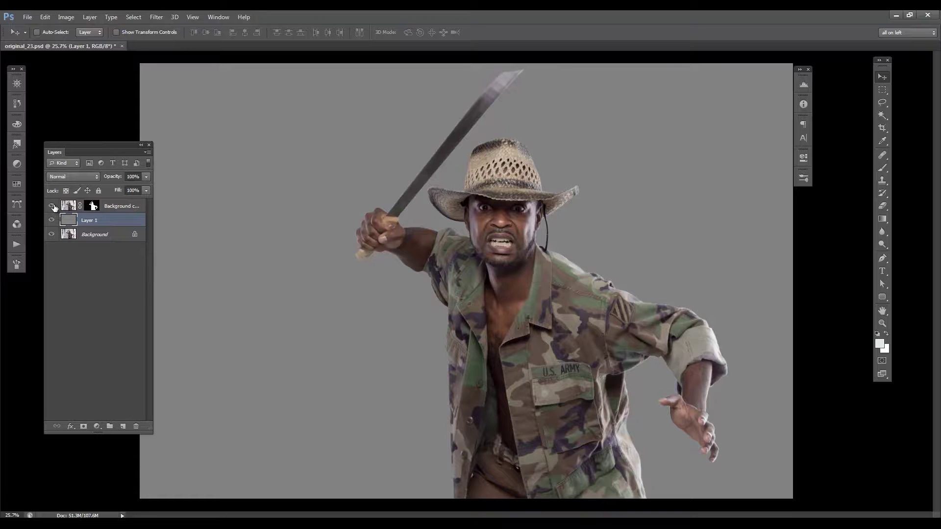
click(53, 206)
click(52, 206)
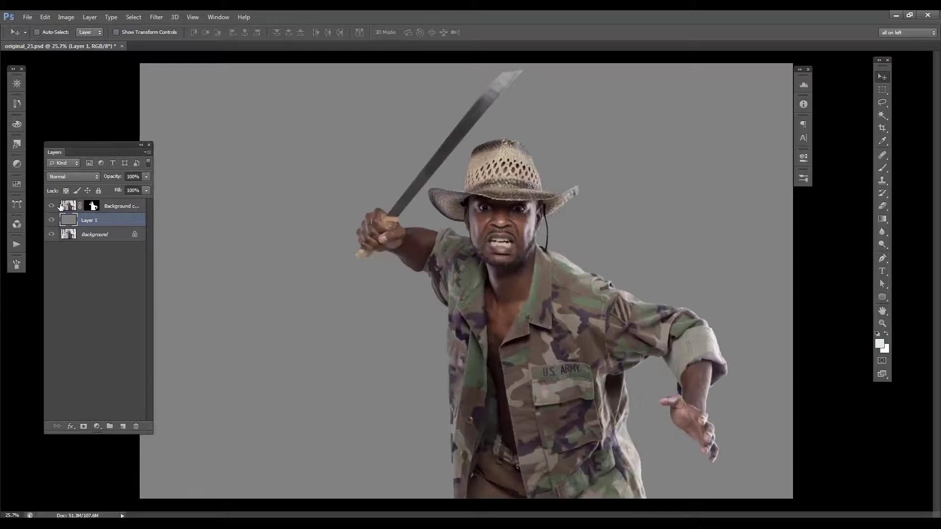
Step: Display the Background copy layer mask alone, paint the stray thin line above the outstretched arm black, and return to the normal image
alt+click(92, 207)
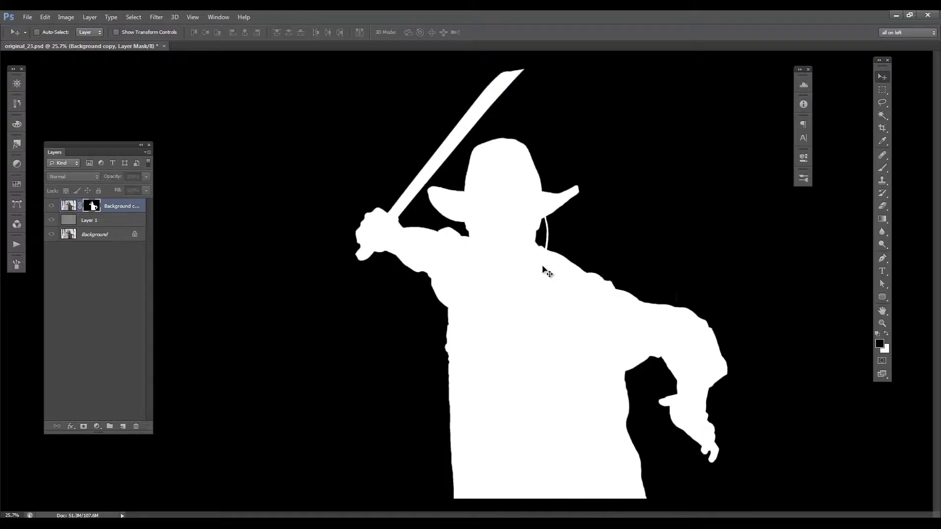
drag(547, 272, 750, 329)
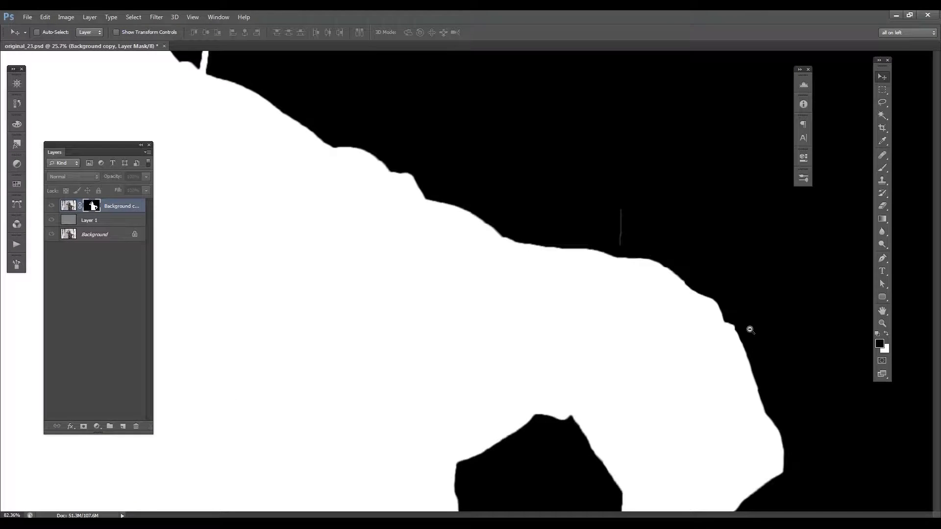
key(b)
right_click(620, 154)
click(638, 177)
click(600, 219)
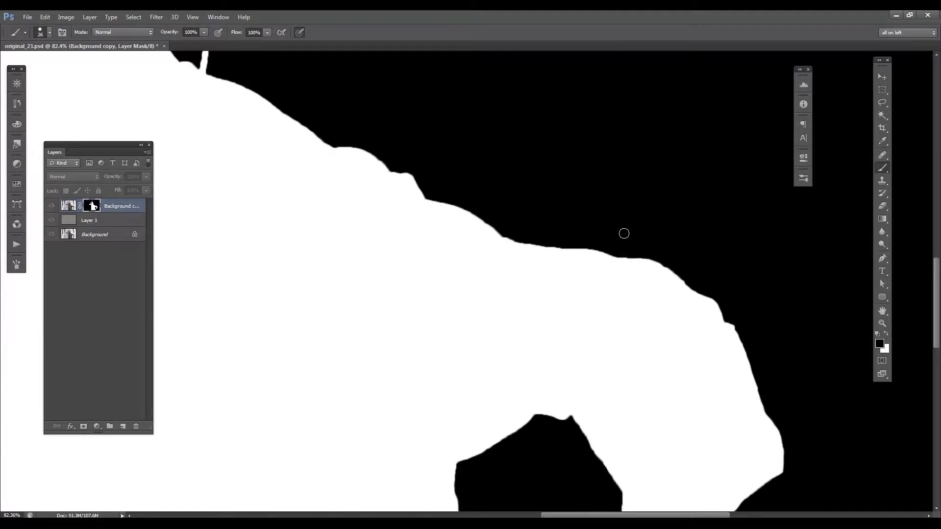
scroll(603, 210, down, 10)
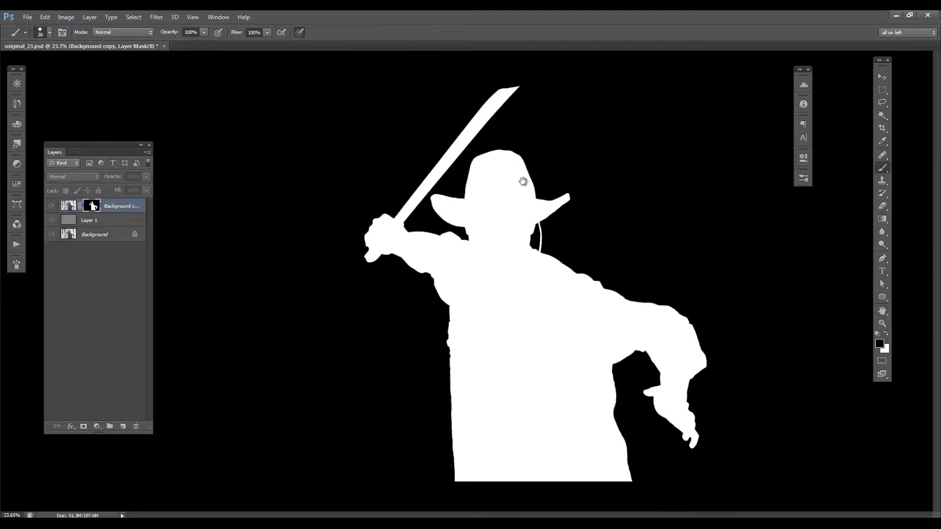
alt+click(91, 207)
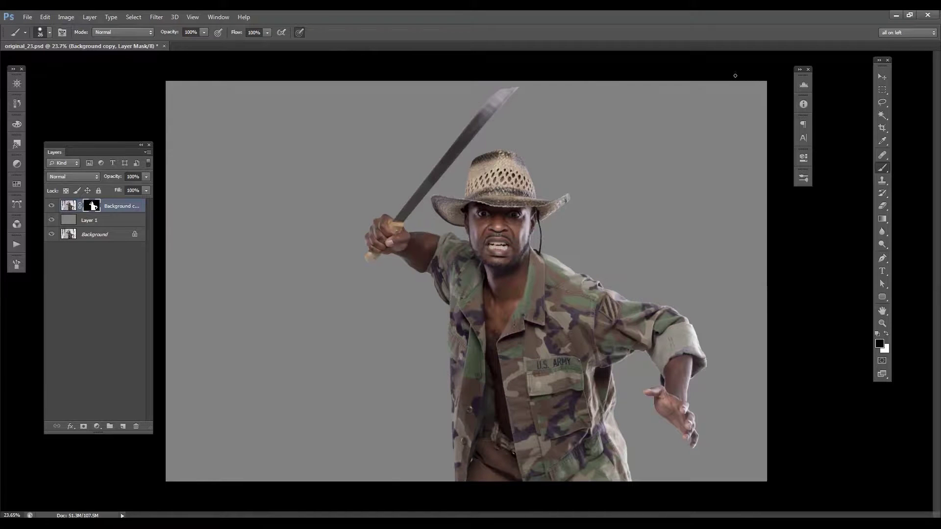
click(881, 79)
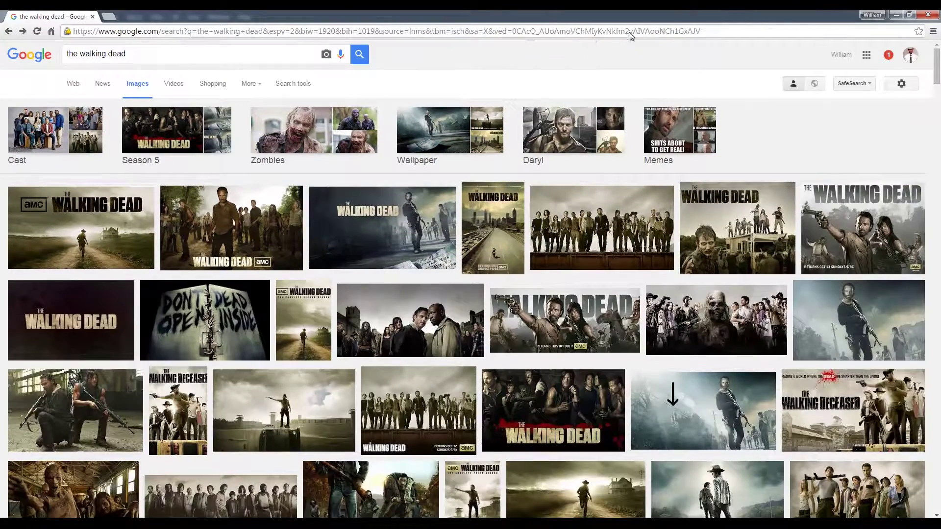
Step: Switch to Chrome and search Google Images for "the walking dead wallpaper"
scroll(512, 248, down, 1)
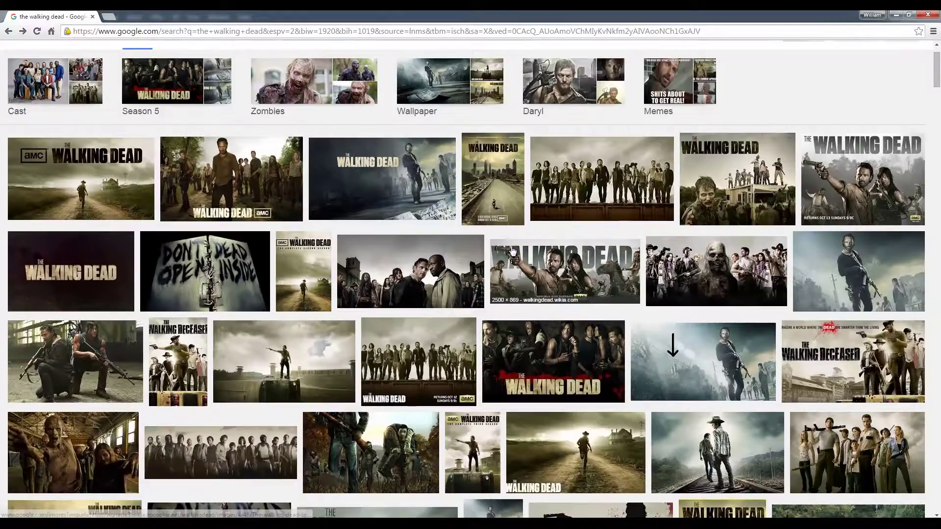
scroll(363, 262, down, 1)
scroll(316, 267, down, 2)
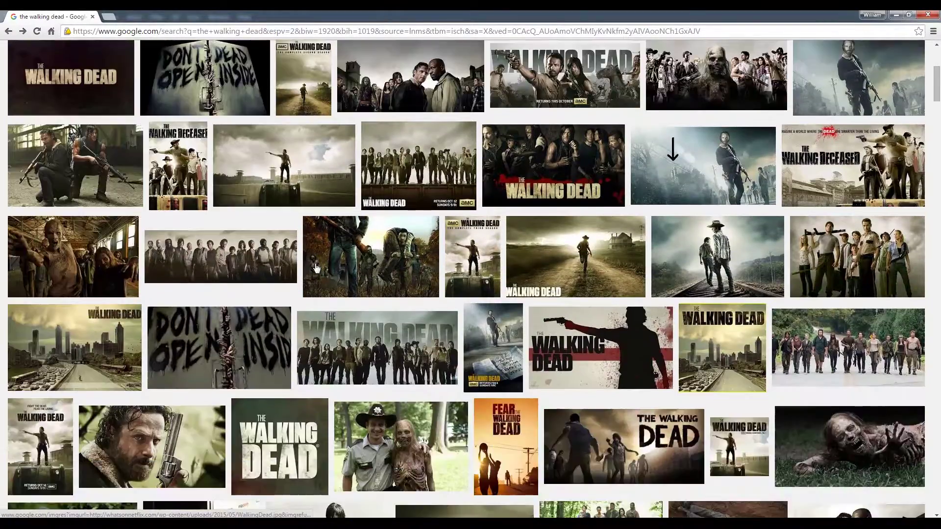
scroll(316, 267, up, 4)
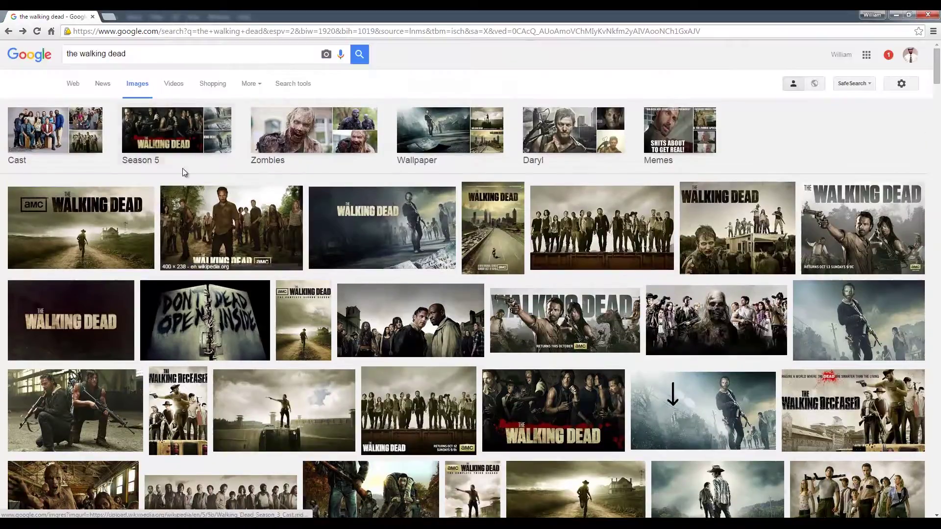
click(152, 58)
text(wall)
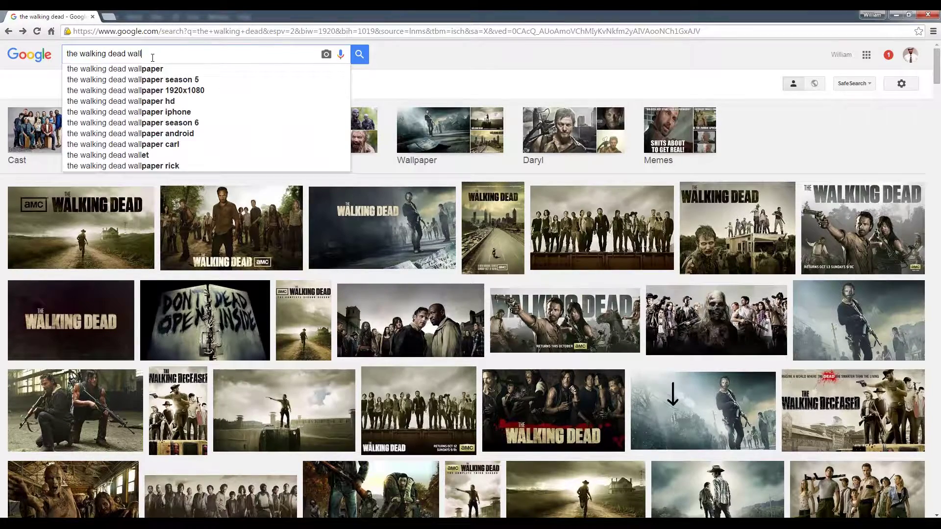
text(paper)
key(Return)
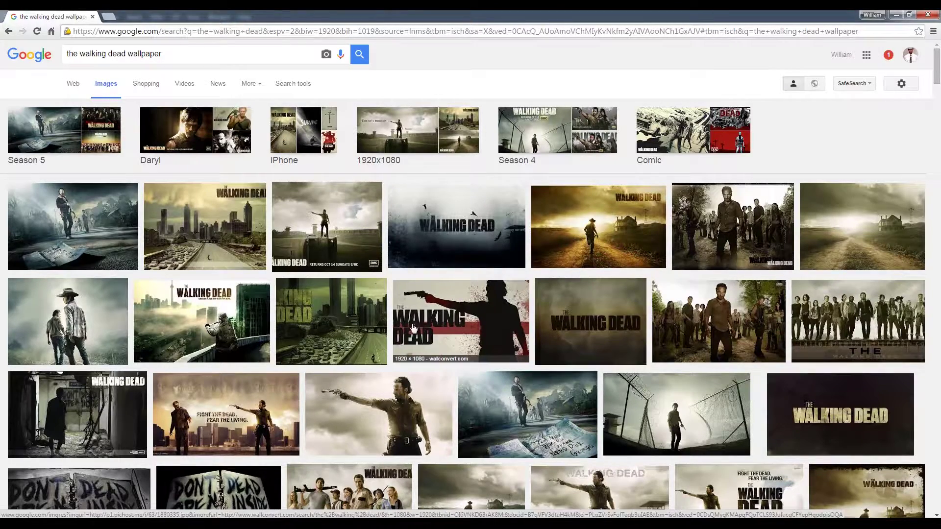
Step: Preview the wallpapers of the man aiming a revolver and the man by the barbed-wire fence, plus the related group picture
click(408, 417)
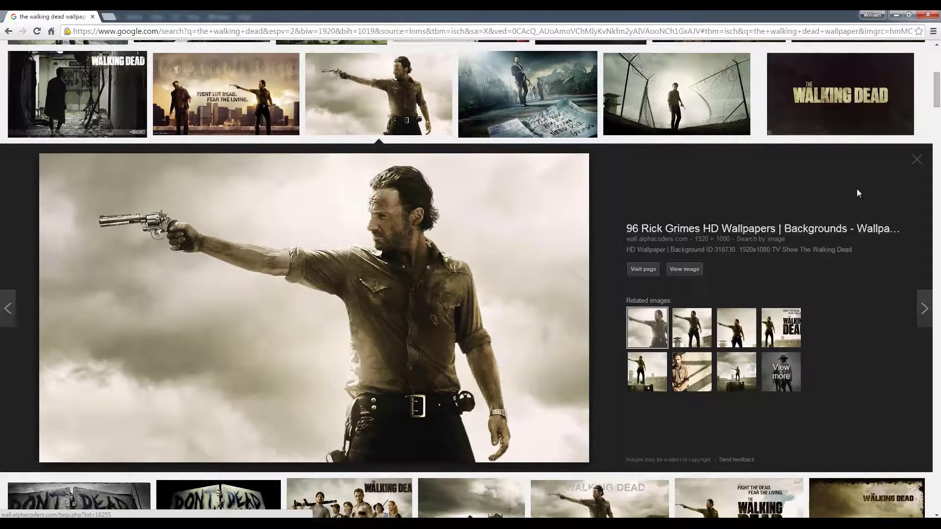
click(915, 160)
click(687, 111)
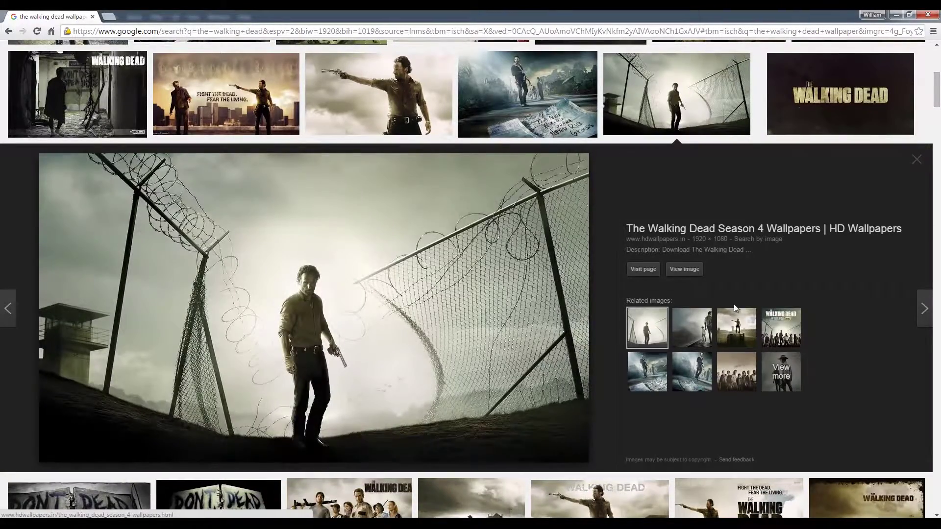
click(737, 368)
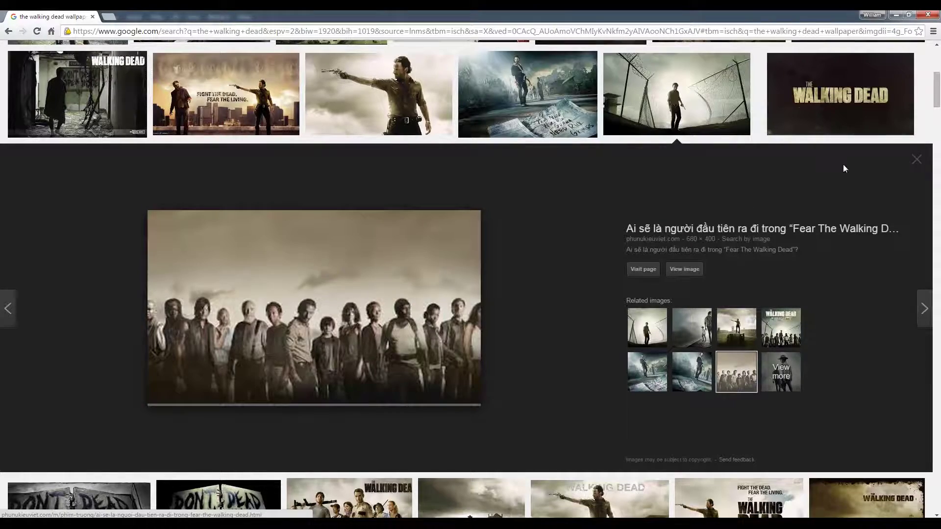
click(915, 162)
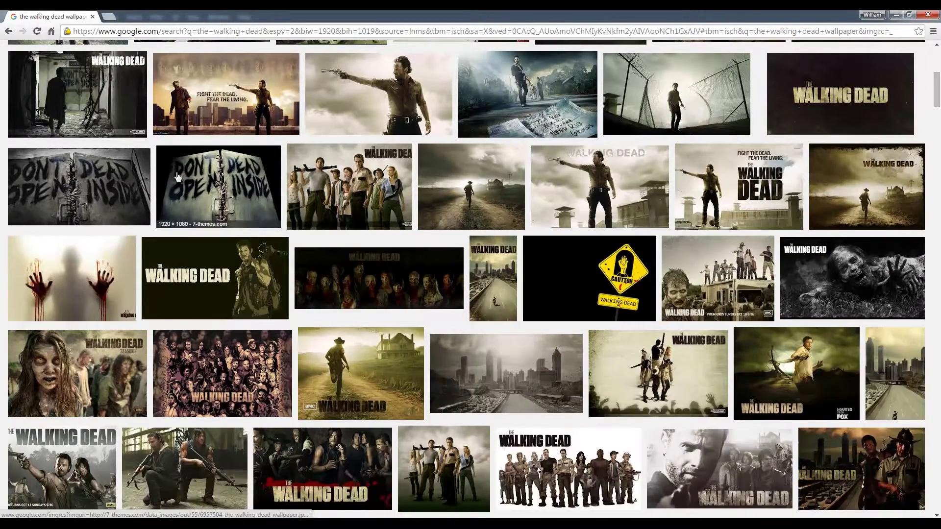
Step: Preview the dark hallway wallpaper and its related image of the man standing before a crowd
scroll(92, 138, up, 1)
click(92, 139)
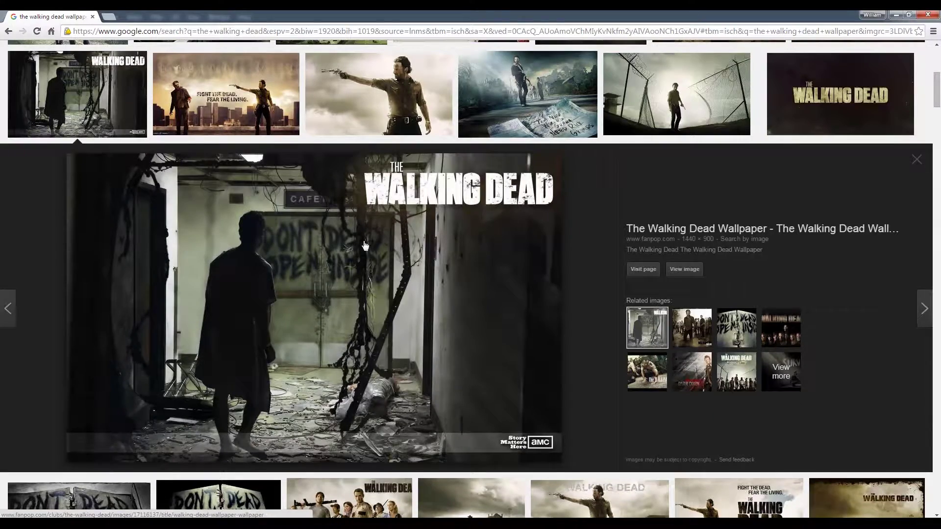
click(691, 328)
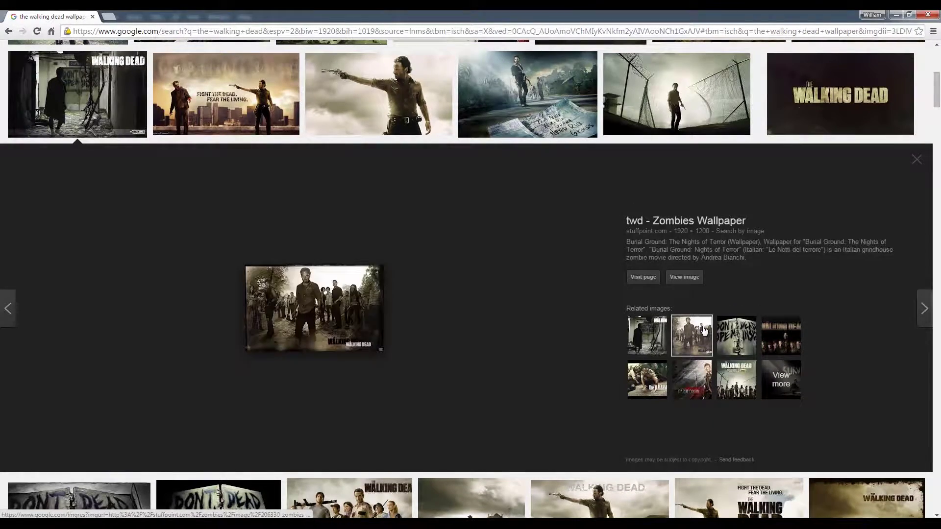
click(914, 161)
Step: Examine the other Walking Dead wallpapers in the image results for color, mood and background ideas
scroll(675, 291, down, 5)
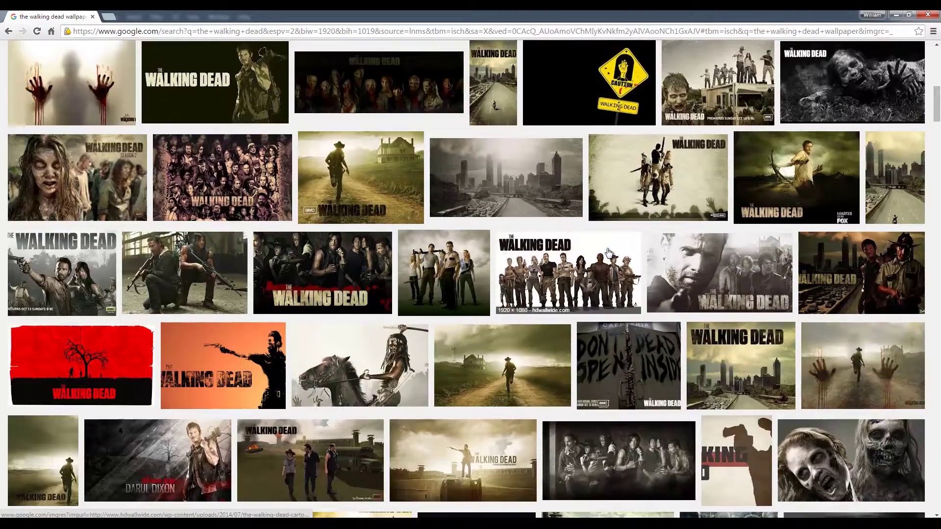
scroll(675, 292, down, 1)
scroll(675, 291, down, 1)
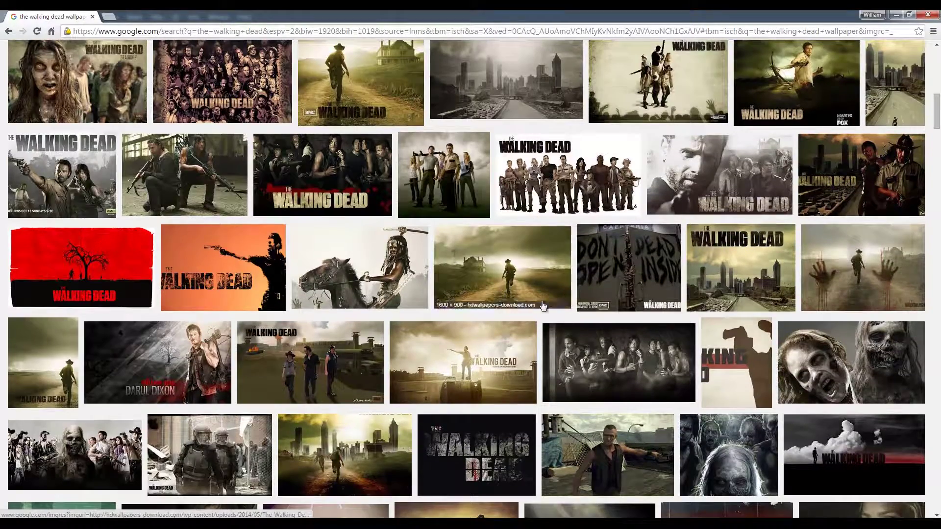
scroll(409, 363, down, 2)
scroll(402, 361, down, 2)
scroll(400, 358, down, 1)
scroll(401, 359, up, 10)
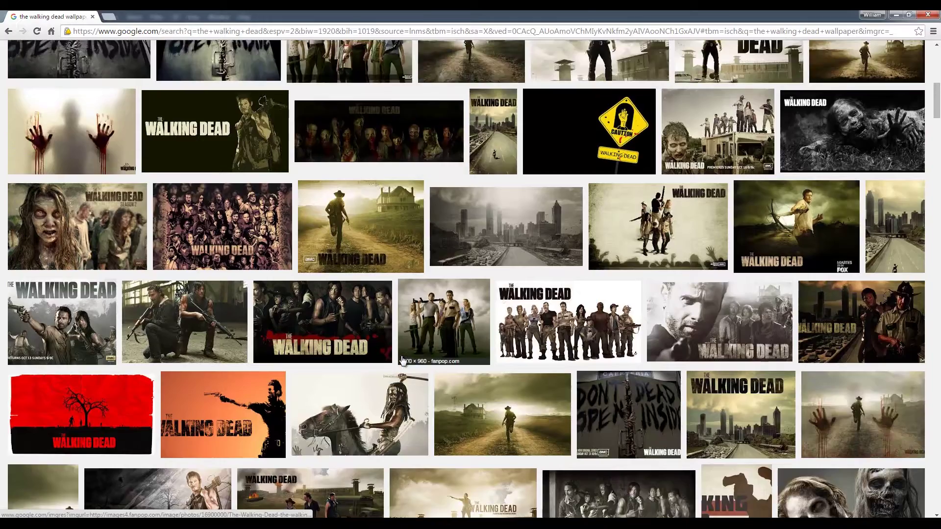
scroll(402, 361, up, 1)
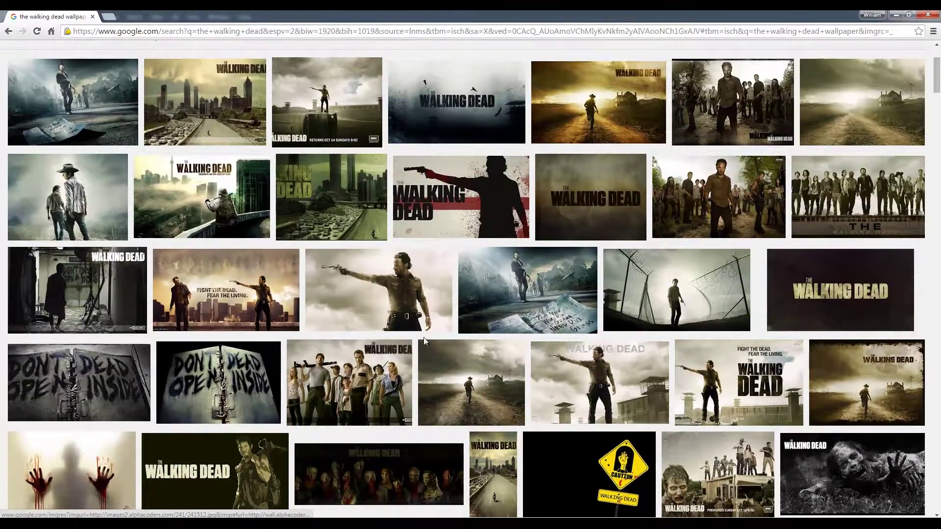
Step: Reduce the browser to a floating window over Photoshop and go back to the first wallpaper results
double_click(618, 16)
drag(413, 36, 336, 36)
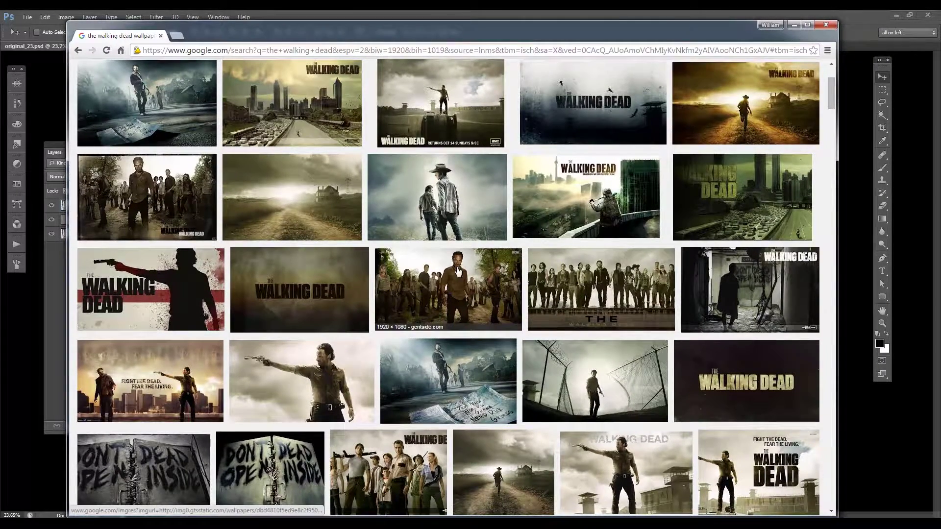
scroll(490, 279, up, 2)
scroll(637, 225, up, 1)
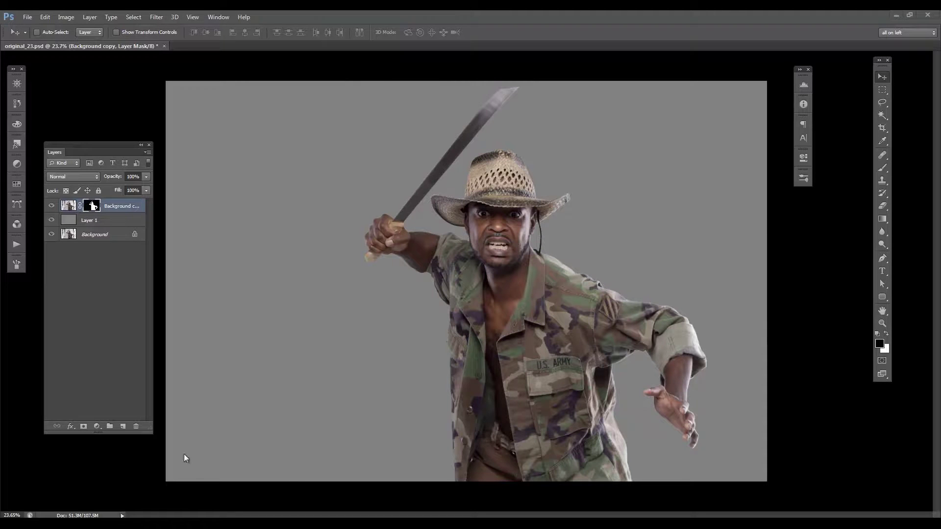
Step: Minimize the Bridge window, bring up the TWD COMP folder and place its window over Photoshop
click(200, 478)
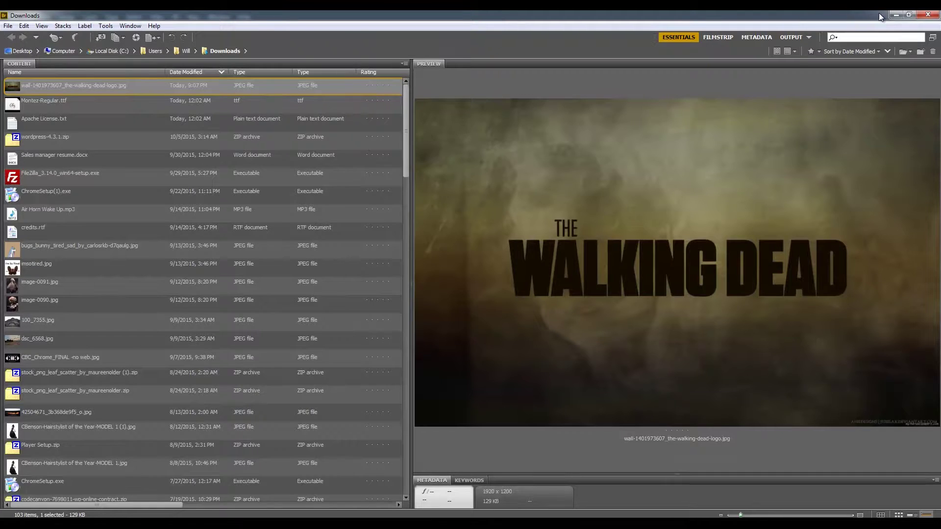
click(893, 16)
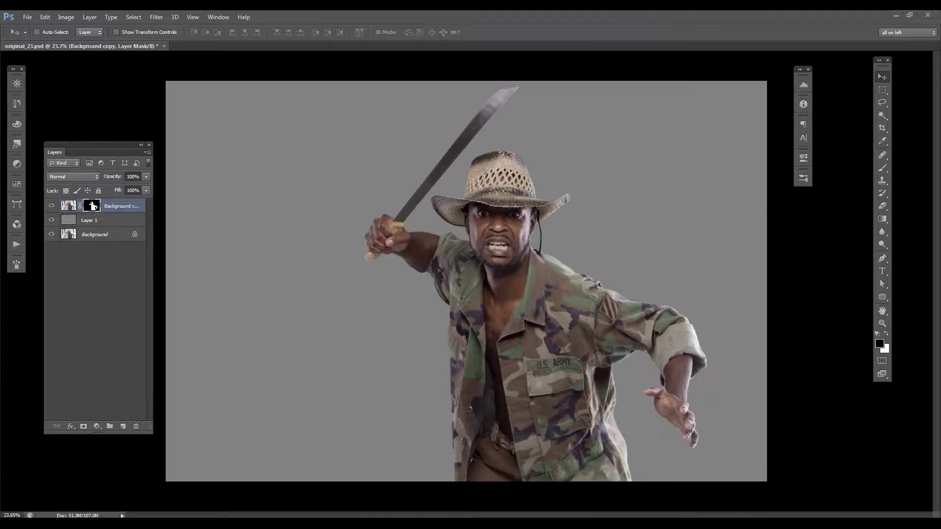
click(263, 460)
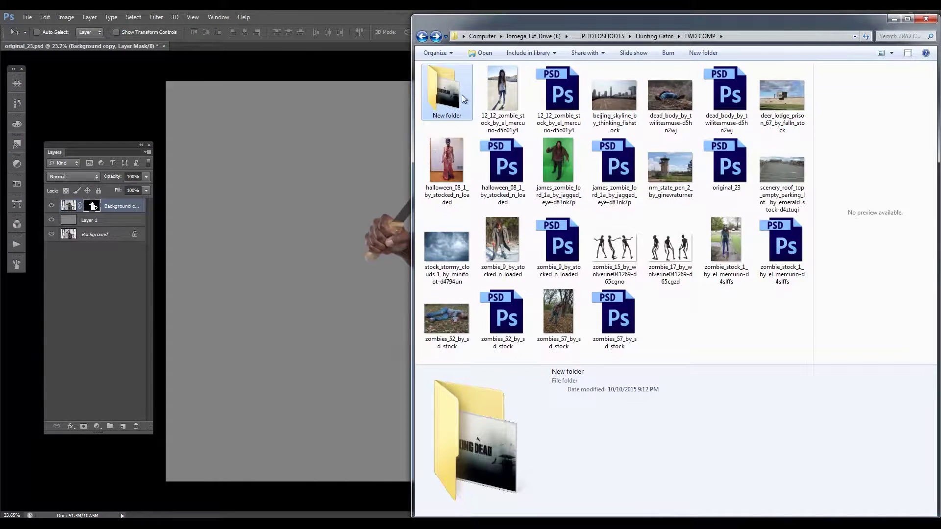
drag(412, 11, 371, 32)
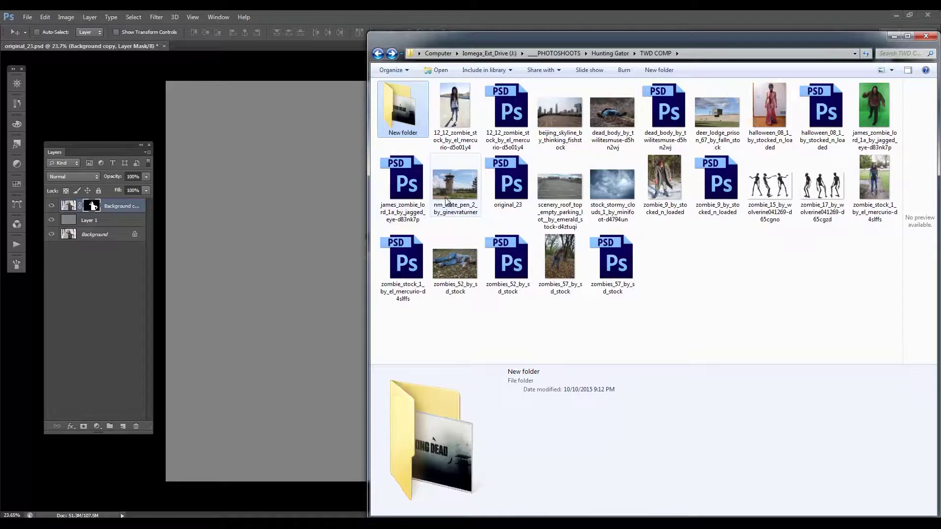
Step: Preview the dead_body, zombies_57, zombies_52 and zombie_9 stock photos in the TWD COMP folder
click(607, 116)
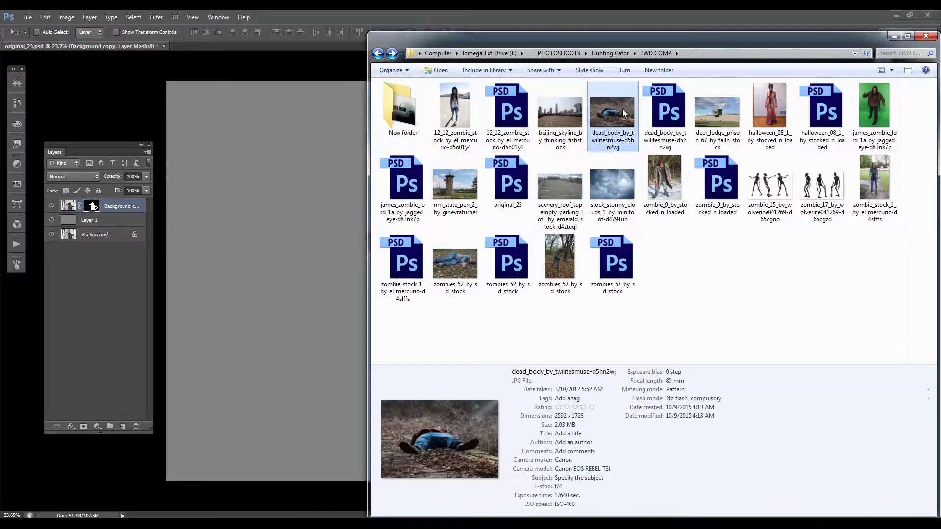
click(559, 257)
click(455, 263)
click(675, 191)
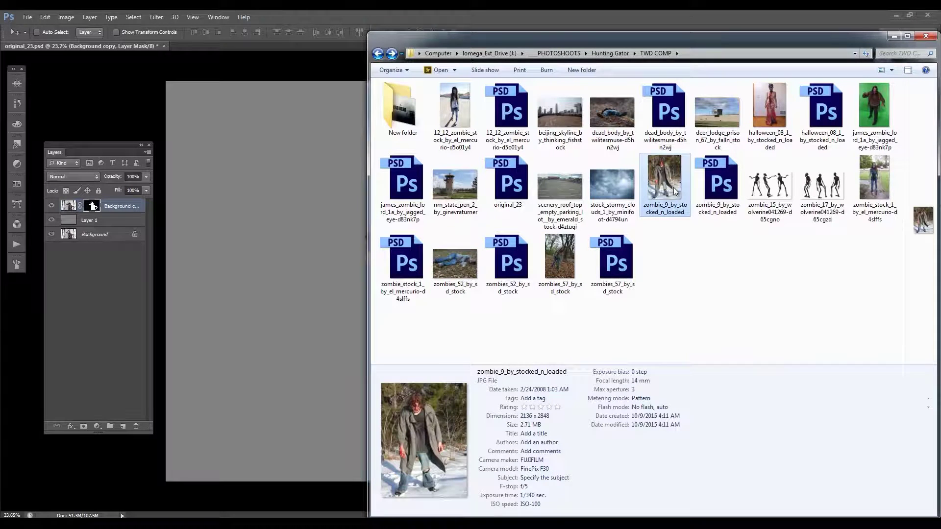
Step: Preview the halloween_08_1, james_zombie_lord_1a, zombie_stock_1, zombie_17 and zombie_9 stock files in the TWD COMP folder
click(769, 108)
click(874, 108)
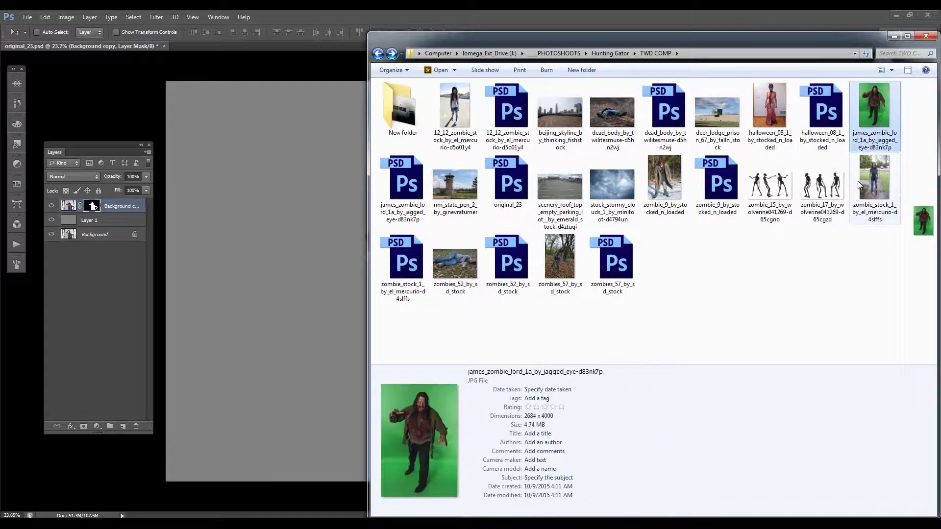
click(874, 186)
click(823, 188)
click(720, 191)
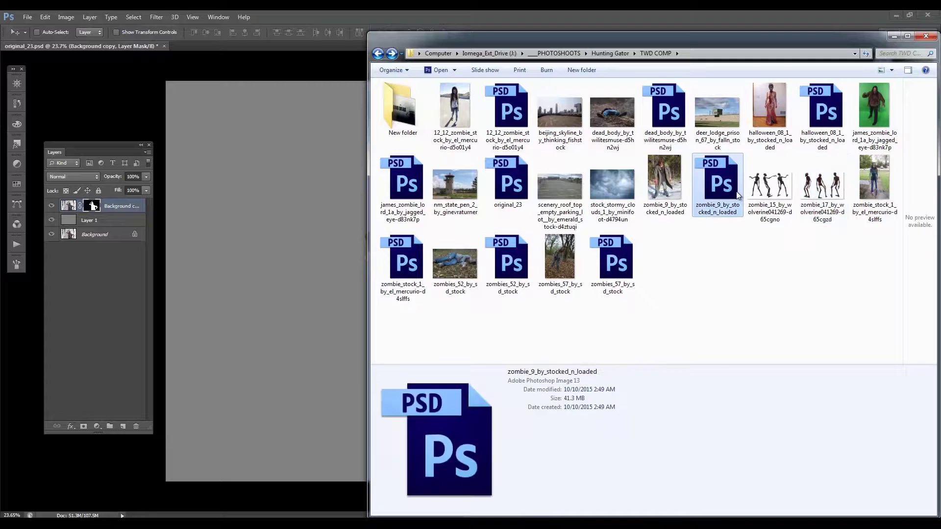
click(654, 184)
click(726, 117)
click(862, 107)
click(868, 177)
Step: Preview the background photos: the Deer Lodge prison, stormy clouds, rooftop parking lot, Beijing skyline and nm_state_pen_2 tower
click(716, 115)
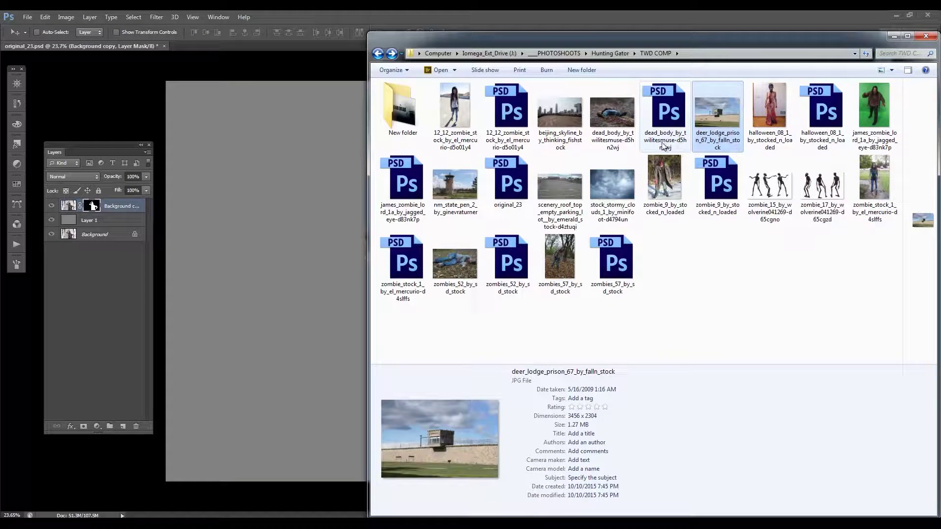
click(619, 185)
click(560, 186)
click(560, 114)
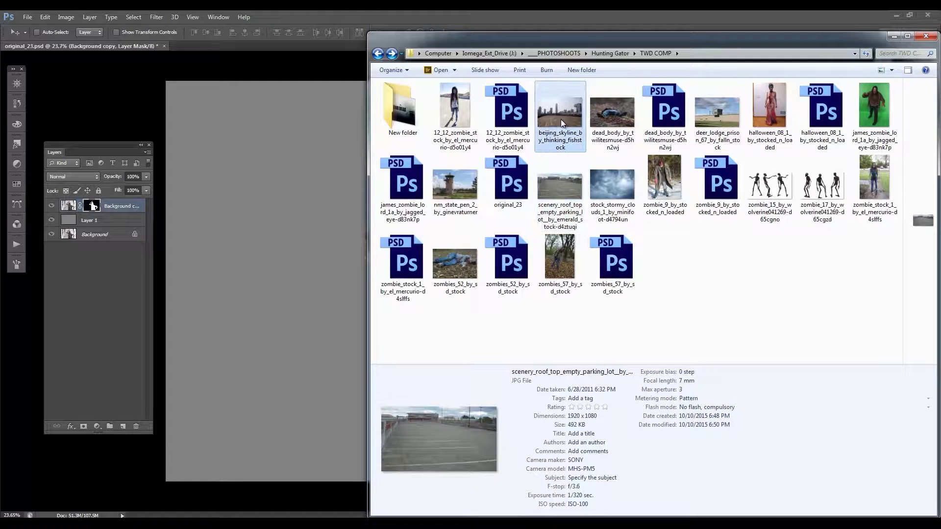
click(458, 187)
click(478, 125)
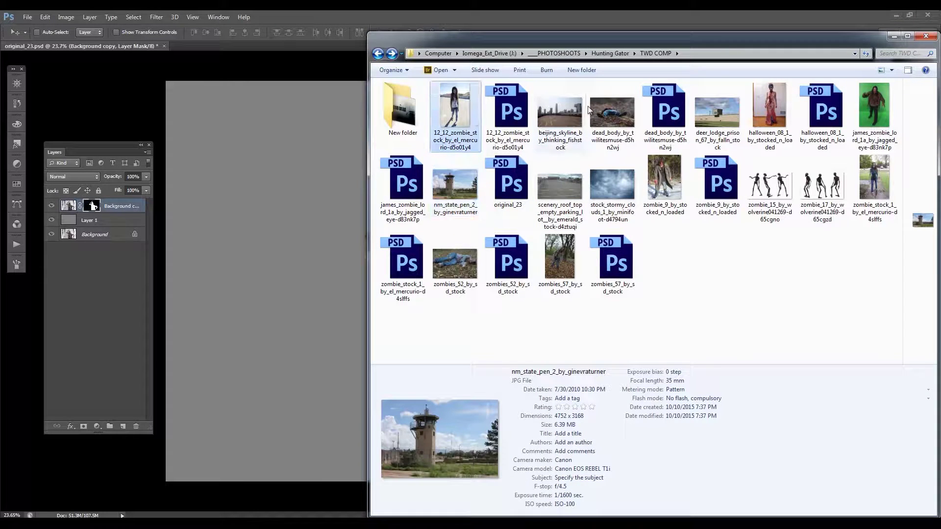
Step: Review the dead_body, zombies_57 and zombies_52 photos again, plus the nm_state_pen_2 tower and the stormy clouds
click(616, 116)
click(554, 253)
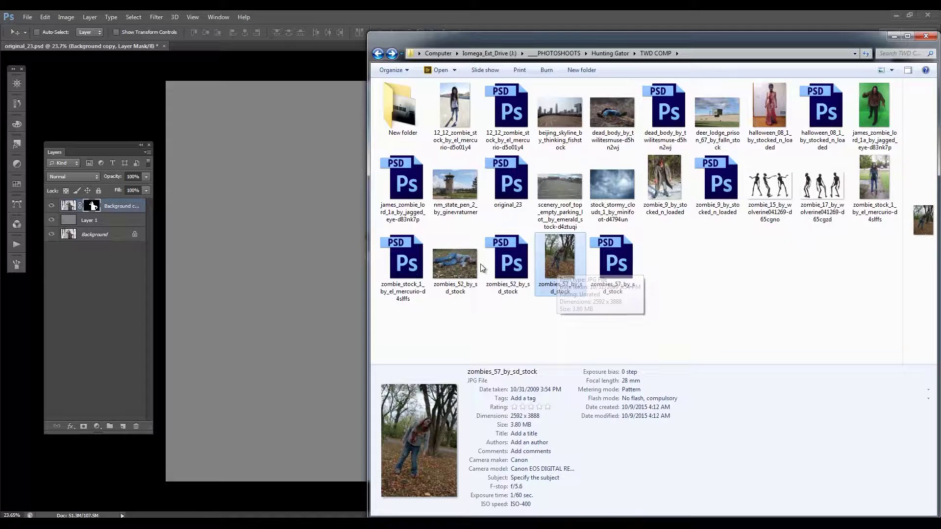
click(460, 268)
click(461, 185)
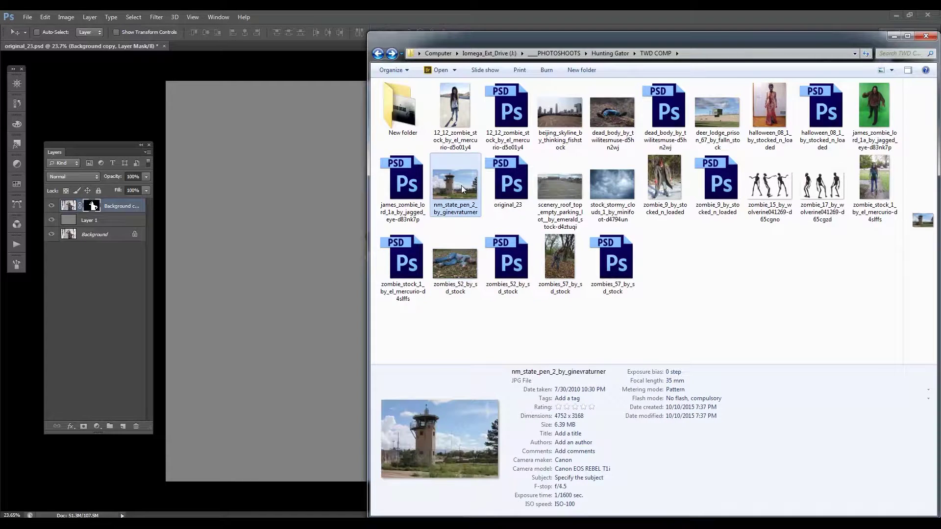
click(609, 194)
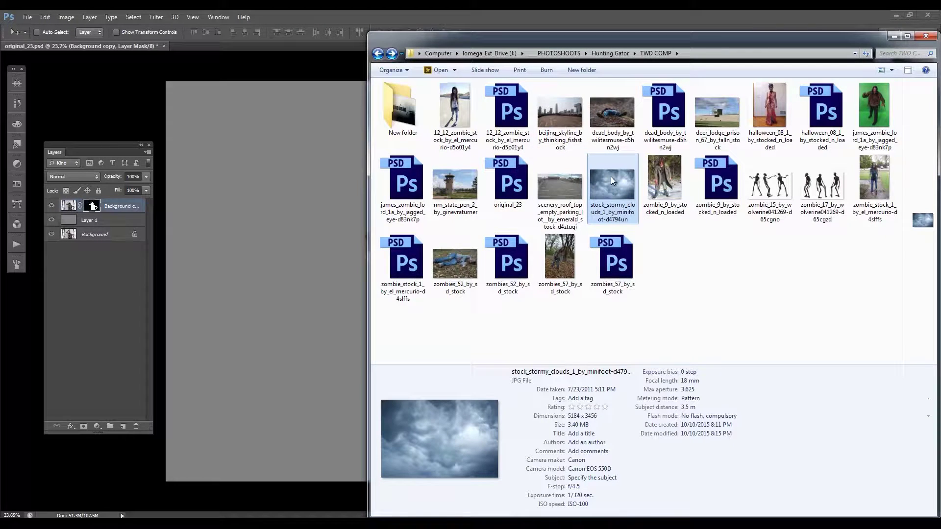
Step: Minimize the TWD COMP folder window and switch to Bridge showing the same folder
right_click(612, 180)
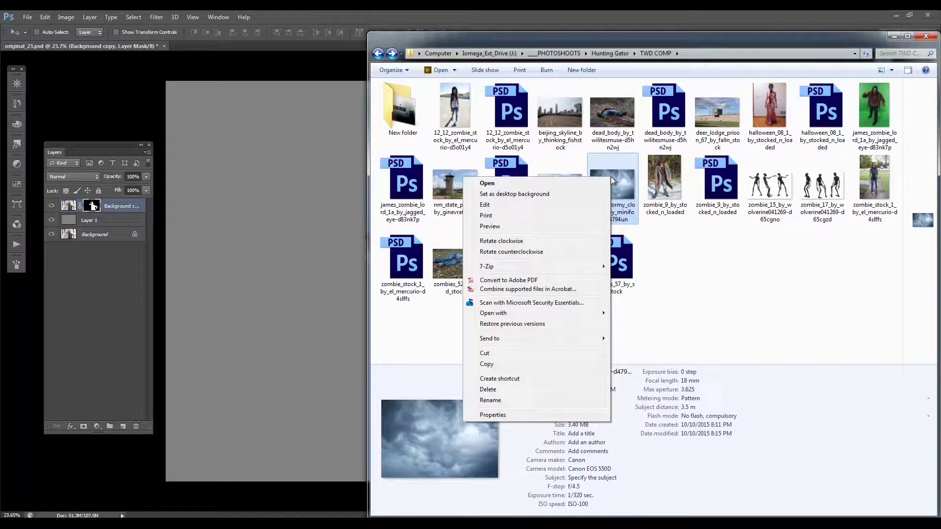
click(436, 72)
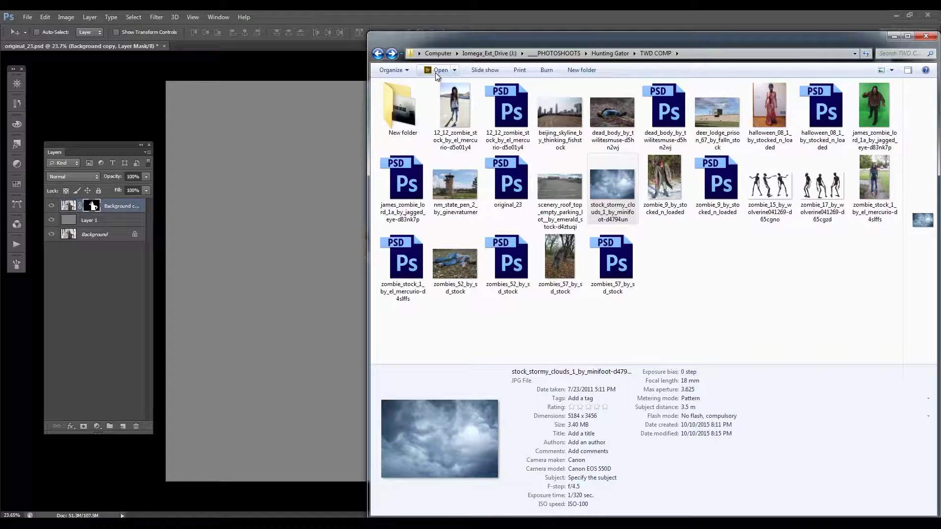
click(894, 36)
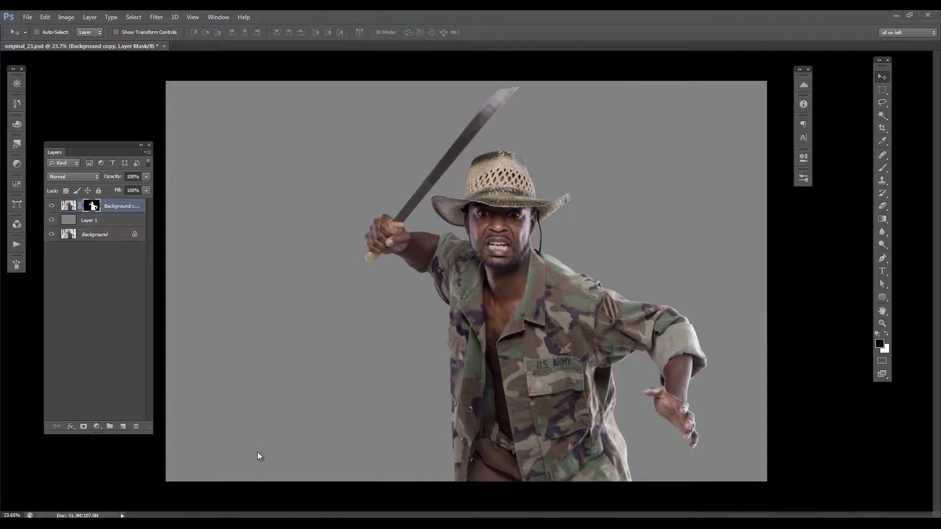
click(211, 523)
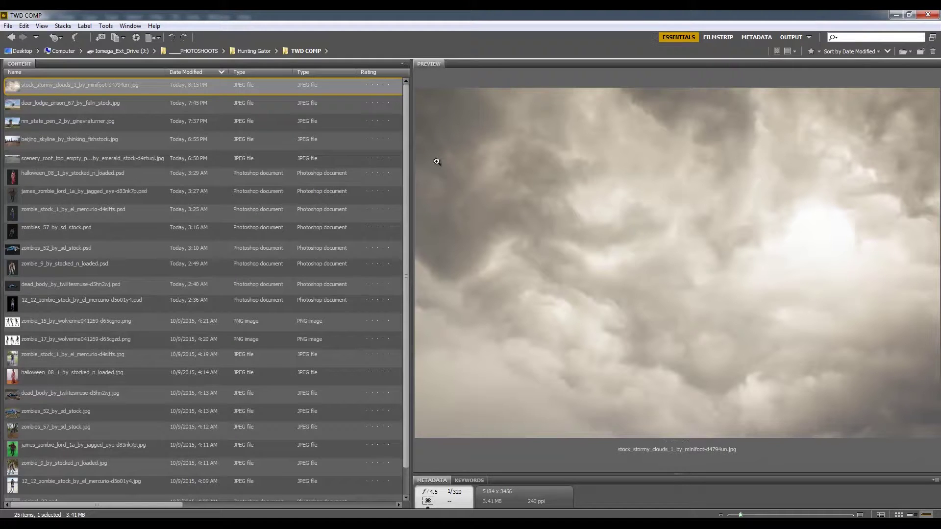
Step: Open the stormy clouds photo in Camera Raw and look through its presets and adjustment categories
right_click(131, 89)
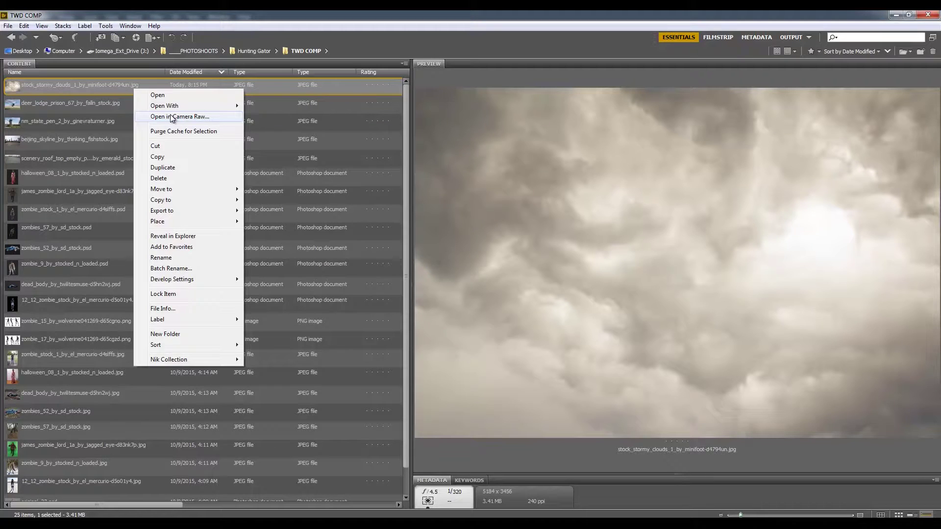
click(170, 116)
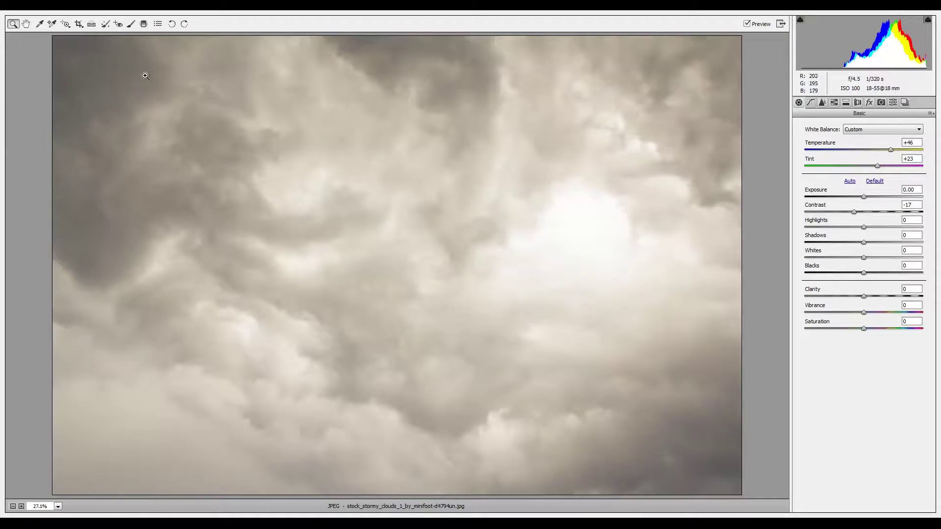
click(905, 102)
click(894, 102)
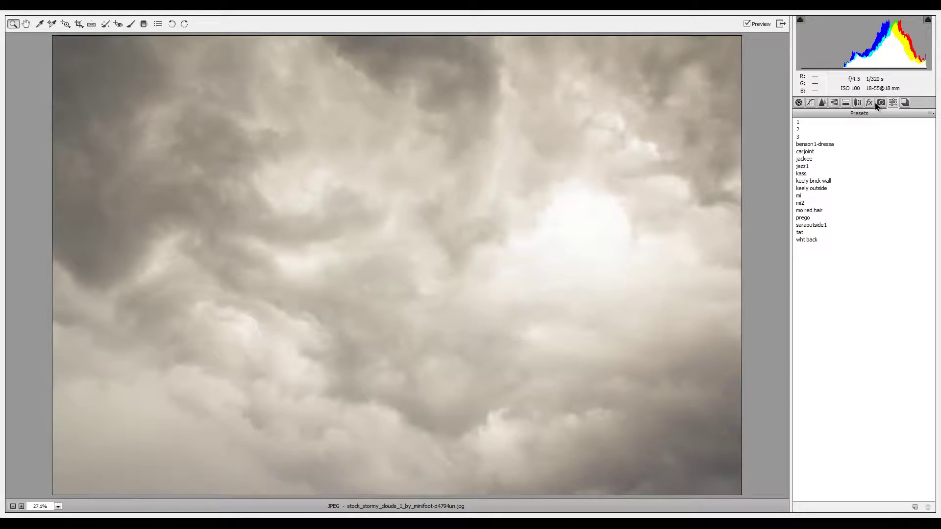
click(870, 102)
click(858, 102)
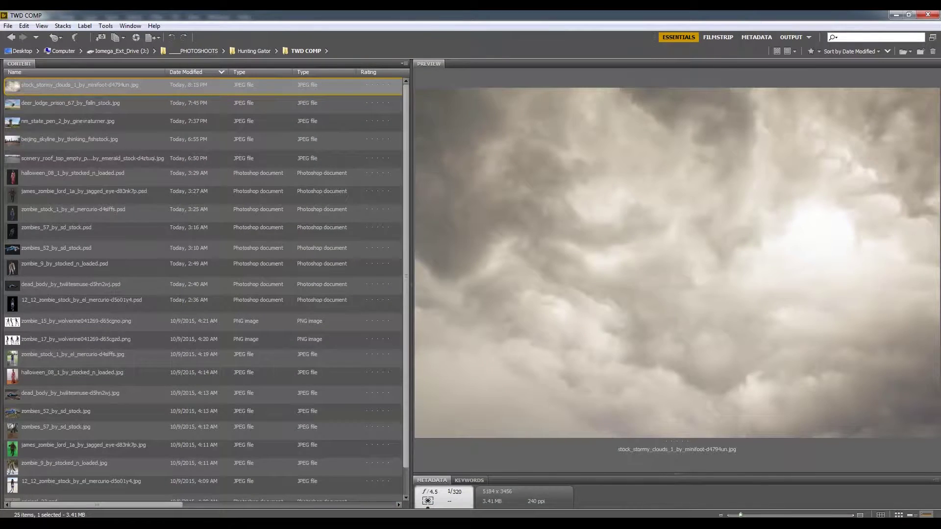
Step: Return to the TWD COMP folder window and make a copy of the stormy clouds photo there
click(260, 526)
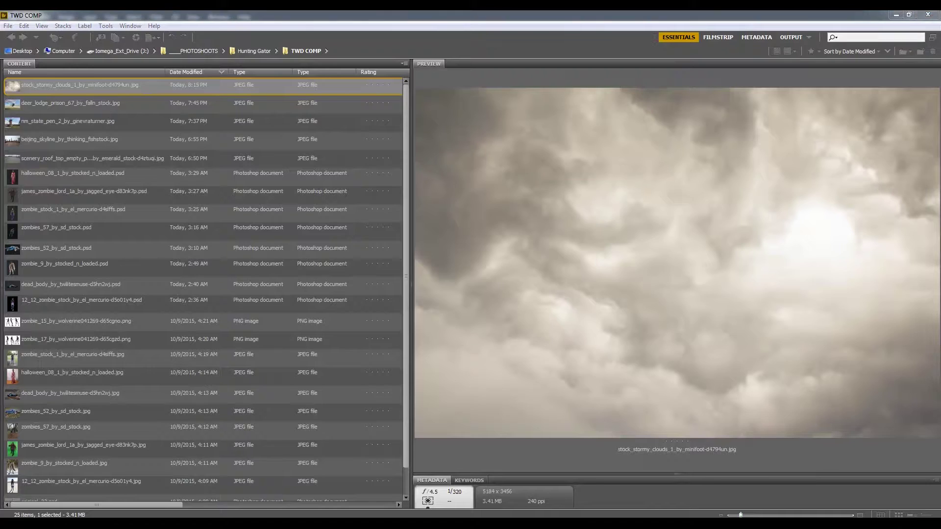
click(267, 456)
right_click(403, 269)
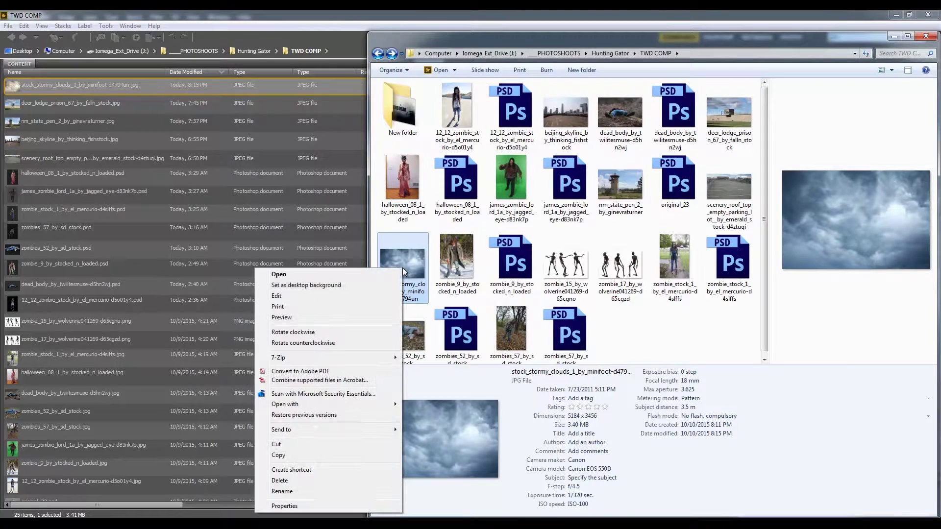
click(313, 456)
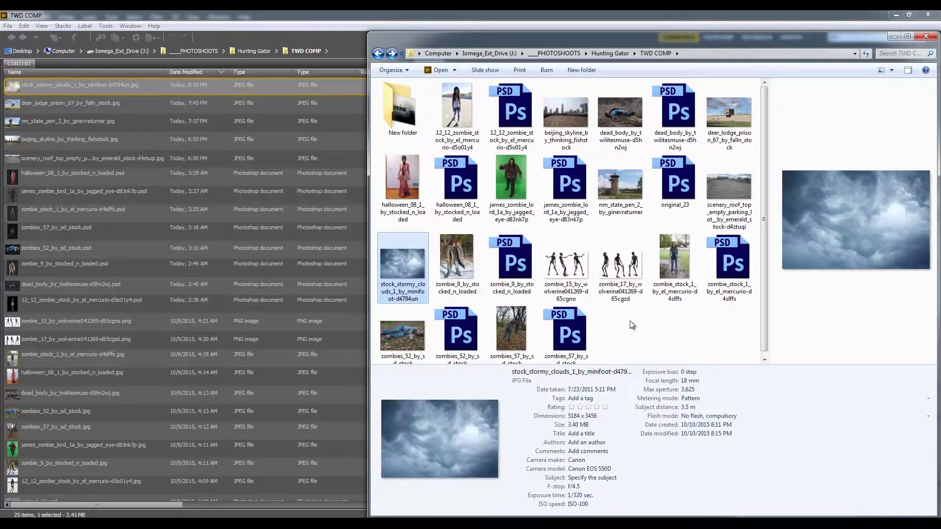
right_click(540, 320)
click(543, 402)
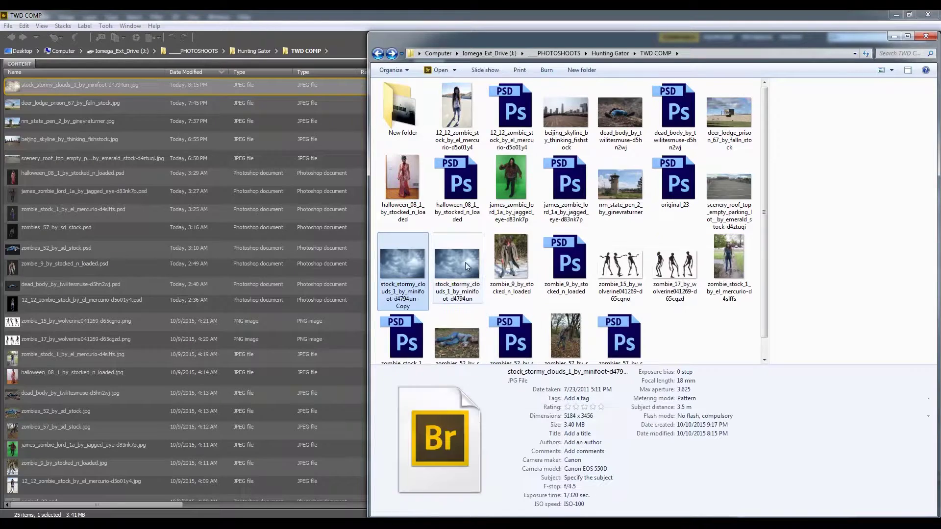
Step: Rename the copied stormy clouds photo as cloud
right_click(411, 286)
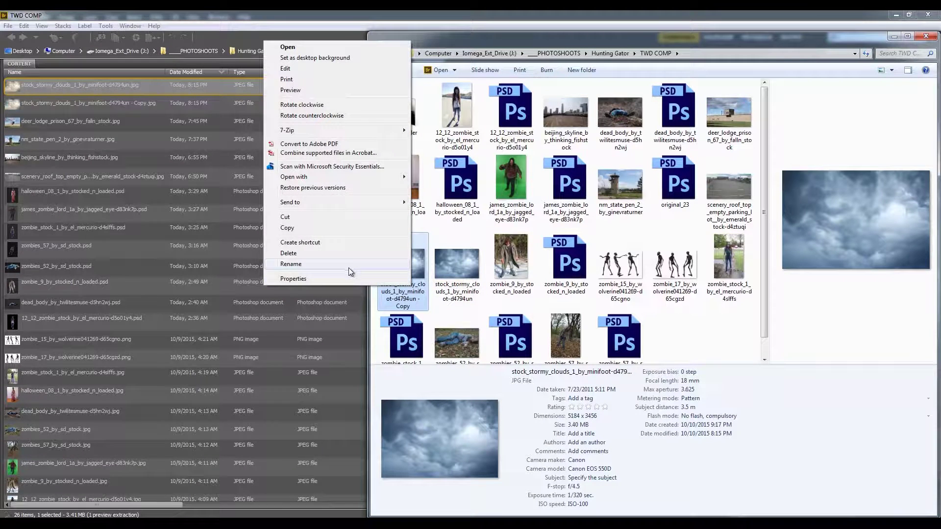
click(331, 264)
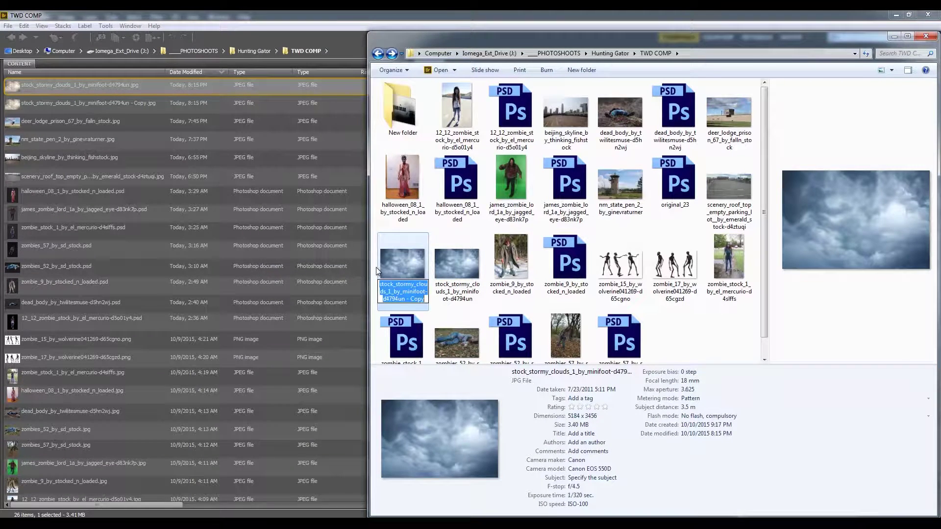
text(cloud)
key(Return)
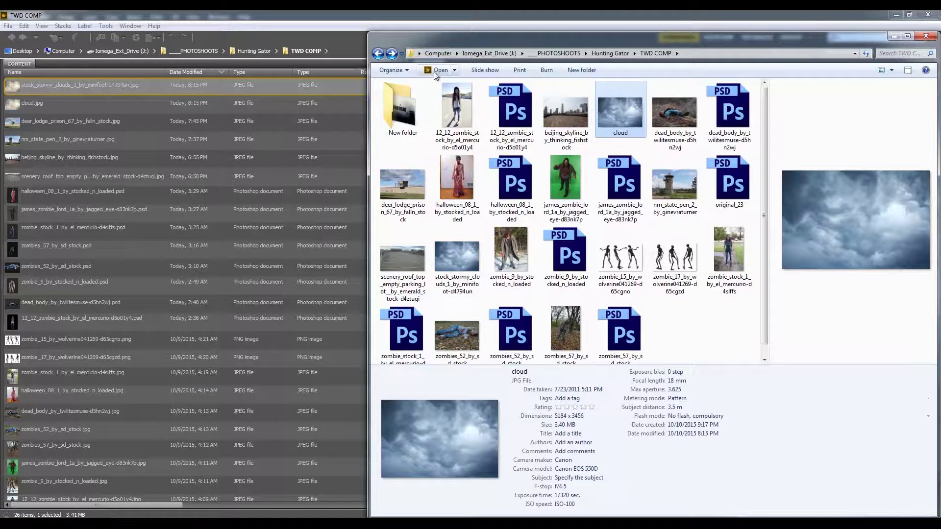
Step: Open cloud.jpg from Bridge in Camera Raw and reset its white balance to As Shot
click(53, 103)
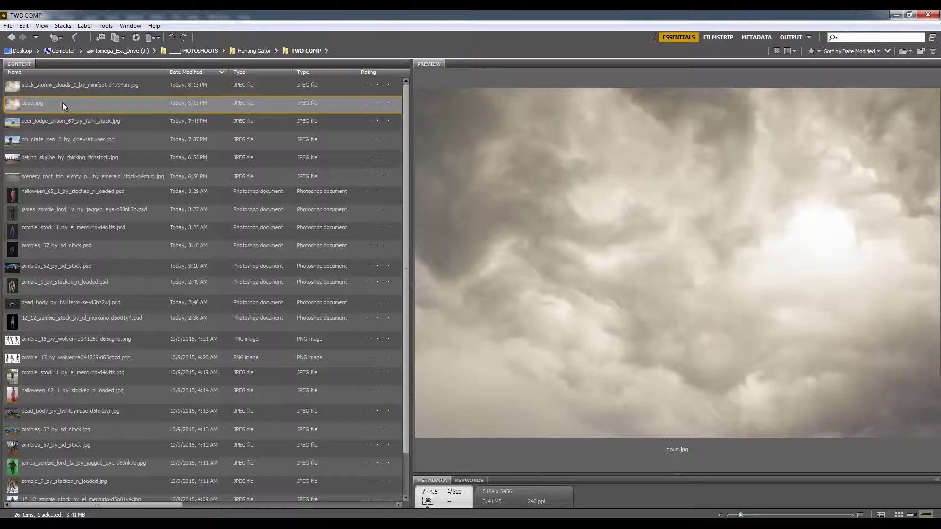
click(62, 103)
right_click(128, 102)
click(184, 106)
click(181, 106)
right_click(157, 106)
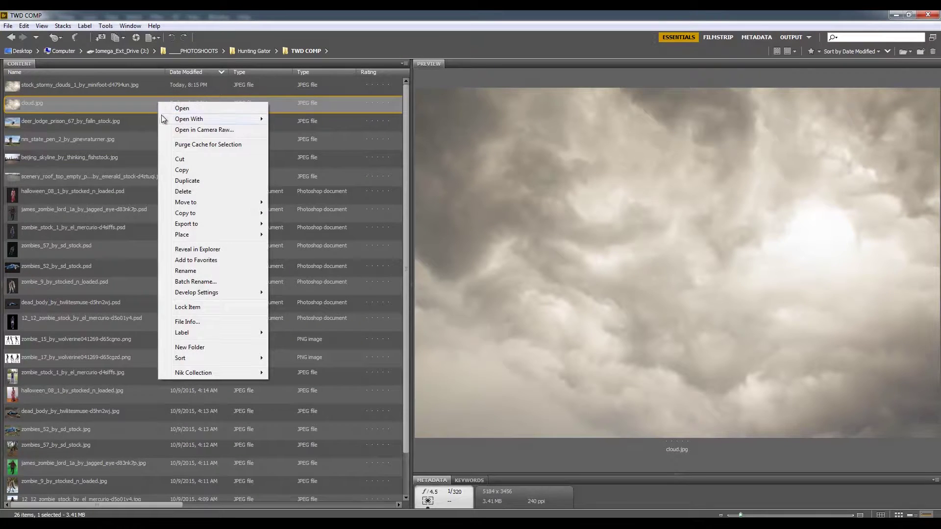
click(178, 136)
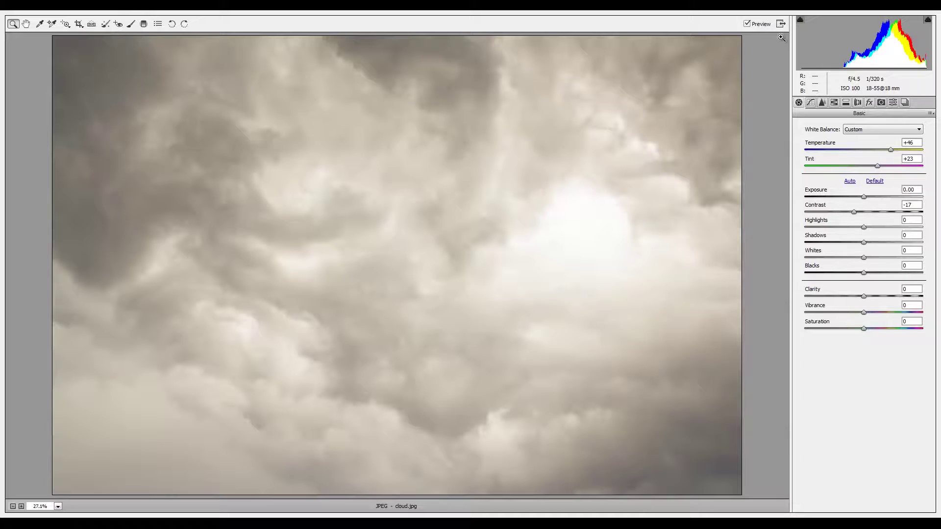
click(884, 128)
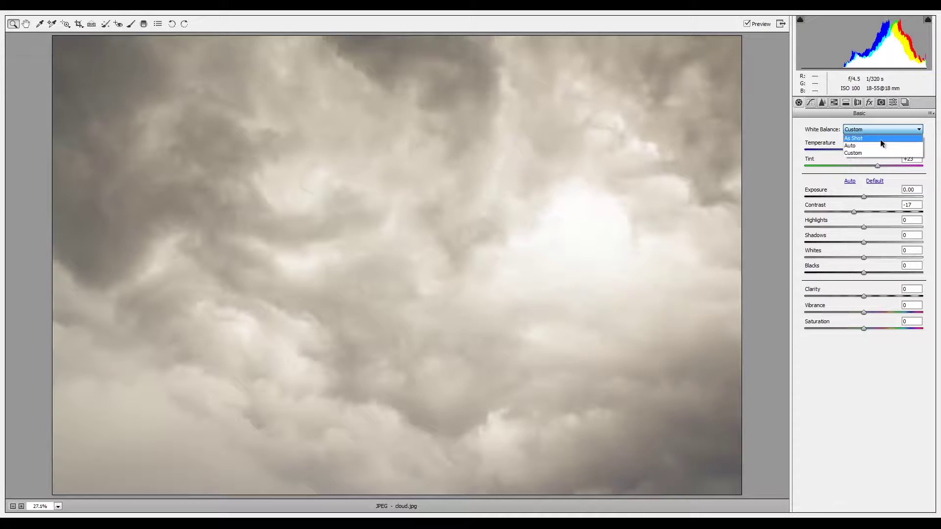
click(880, 139)
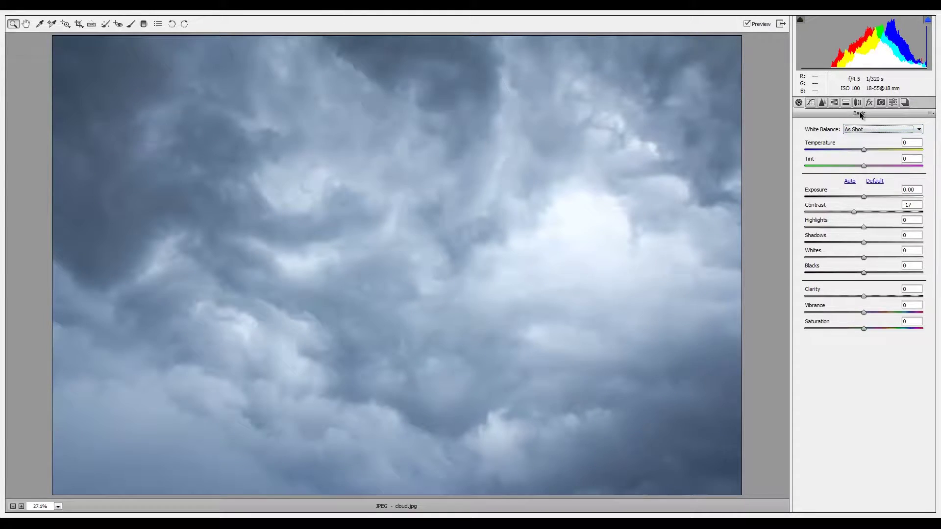
Step: Compare the cloud image with lens profile corrections disabled and enabled, leaving the corrections enabled
click(870, 102)
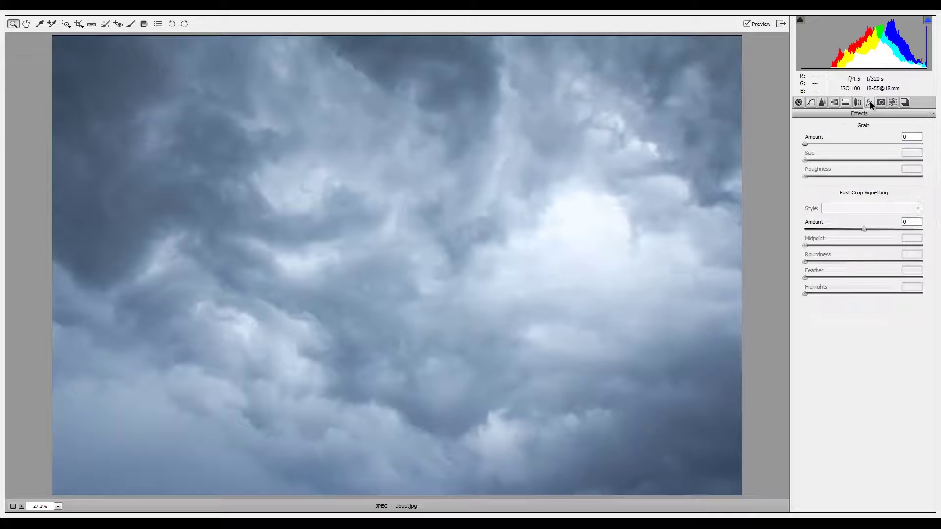
click(857, 102)
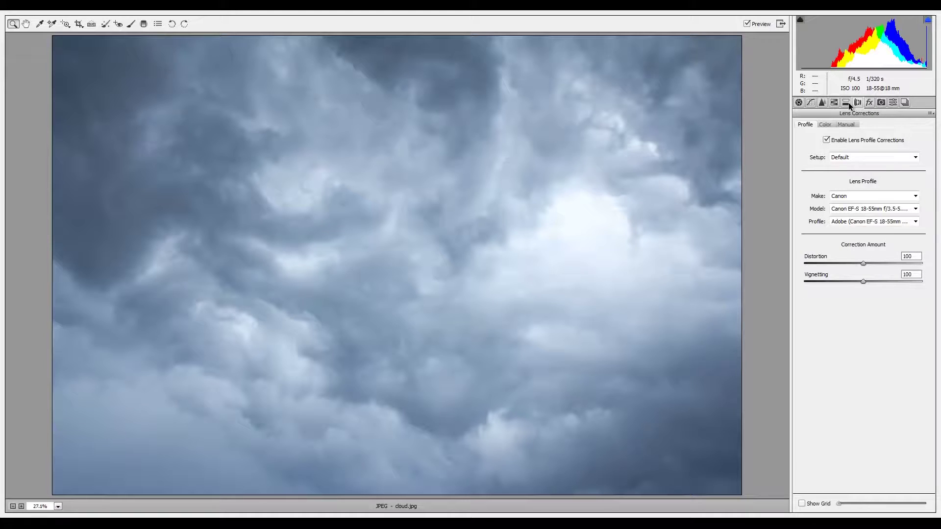
click(827, 139)
click(827, 139)
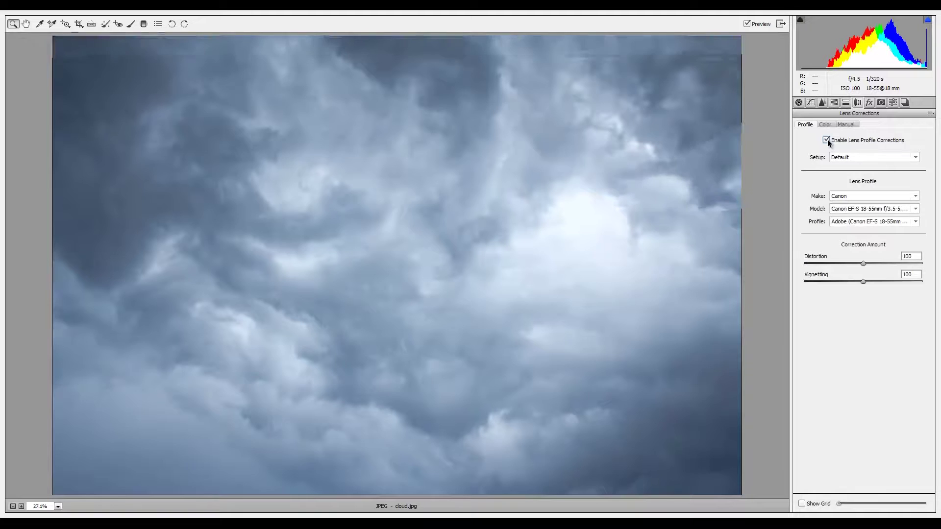
click(827, 139)
click(827, 139)
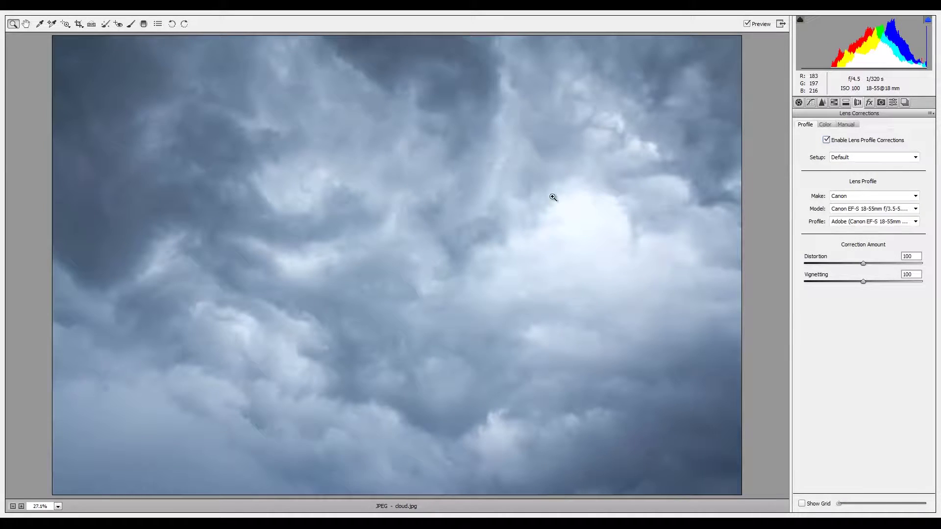
Step: Bring up the HSL saturation settings for the clouds, and reduce the wallpaper results browser to a floating window and move it
click(842, 105)
click(831, 104)
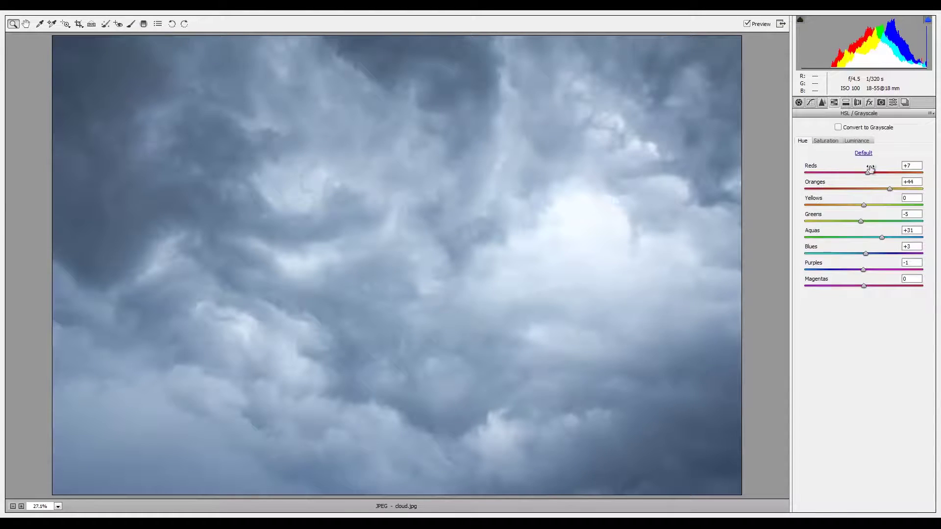
click(825, 141)
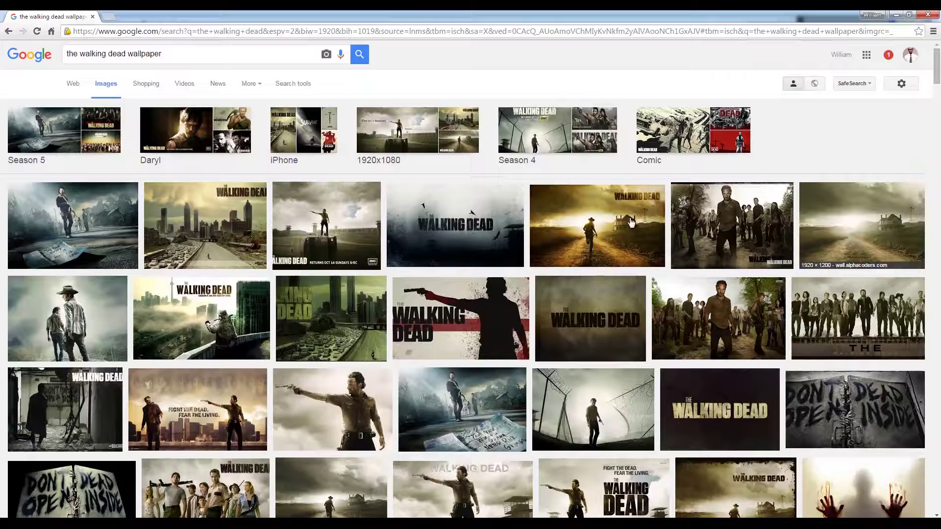
double_click(475, 21)
drag(513, 64, 323, 99)
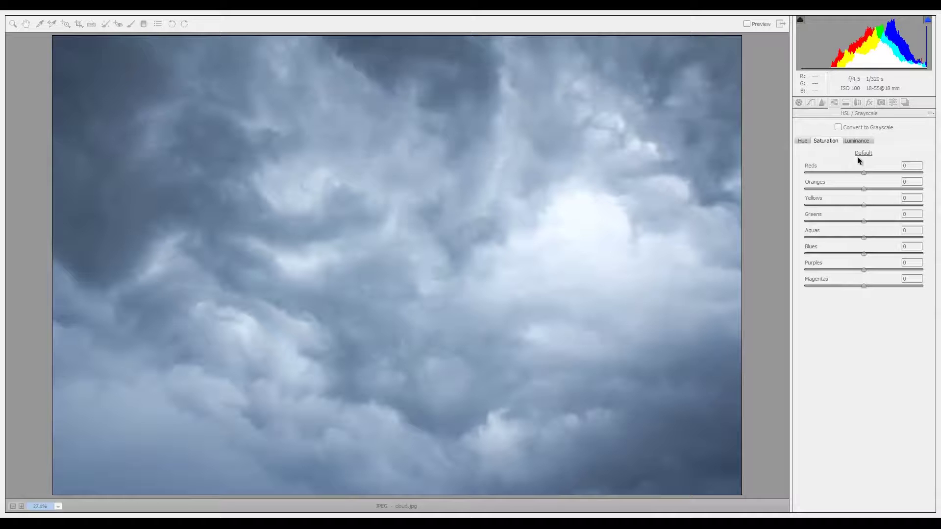
Step: Warm the cloud image's basic white balance to a Temperature of +44 and a Tint of +10
click(757, 156)
click(798, 102)
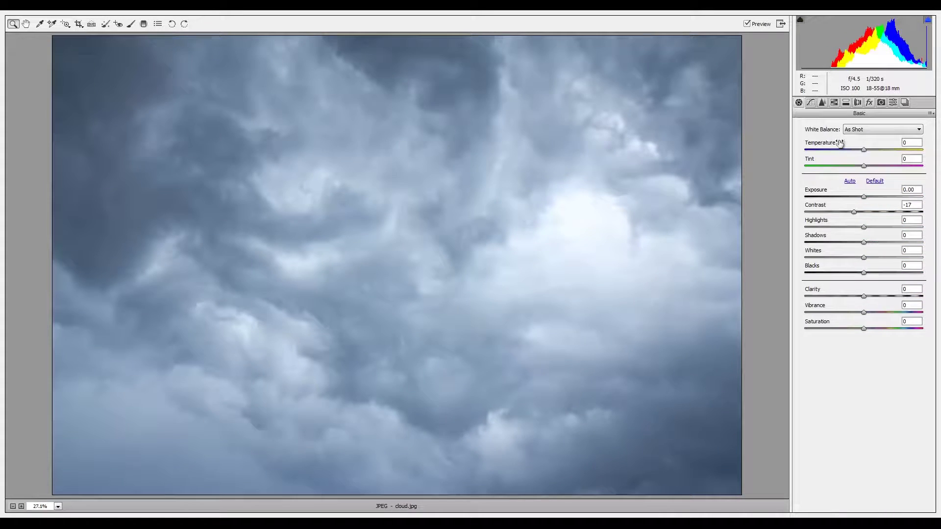
click(866, 155)
drag(865, 151, 889, 150)
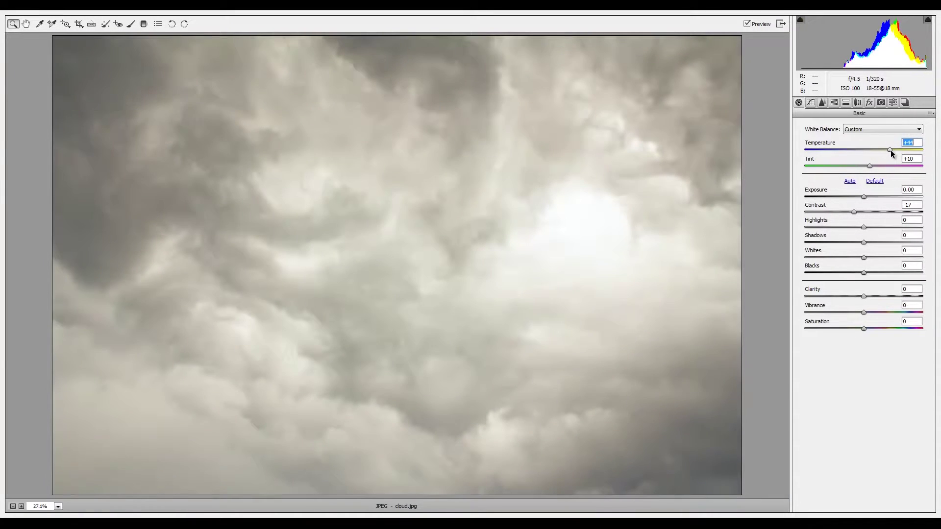
click(854, 212)
mouse_move(853, 211)
mouse_down()
mouse_move(839, 207)
mouse_move(886, 211)
mouse_move(854, 206)
mouse_up()
Step: Try -30 for the tone curve Shadows, settle on +36, and slightly raise the luminance noise reduction
click(811, 103)
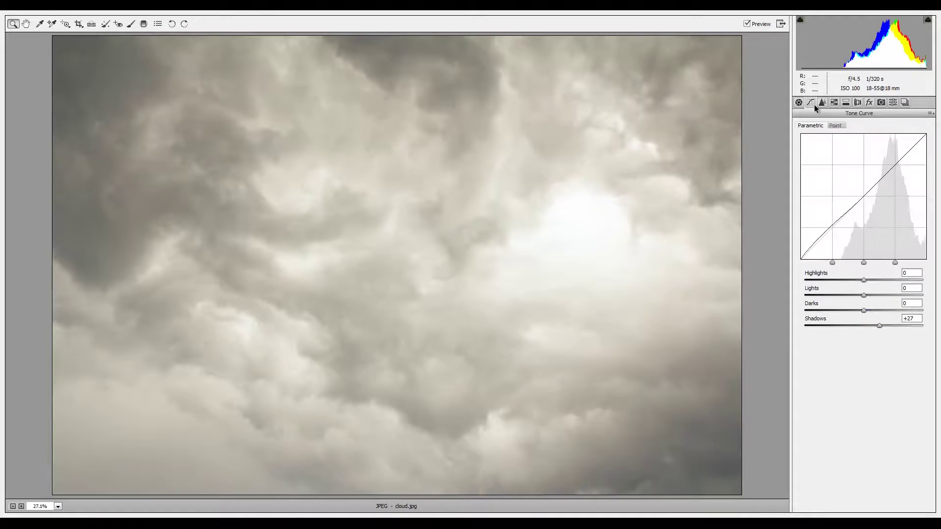
double_click(879, 326)
drag(874, 325, 822, 319)
text(-30)
key(Return)
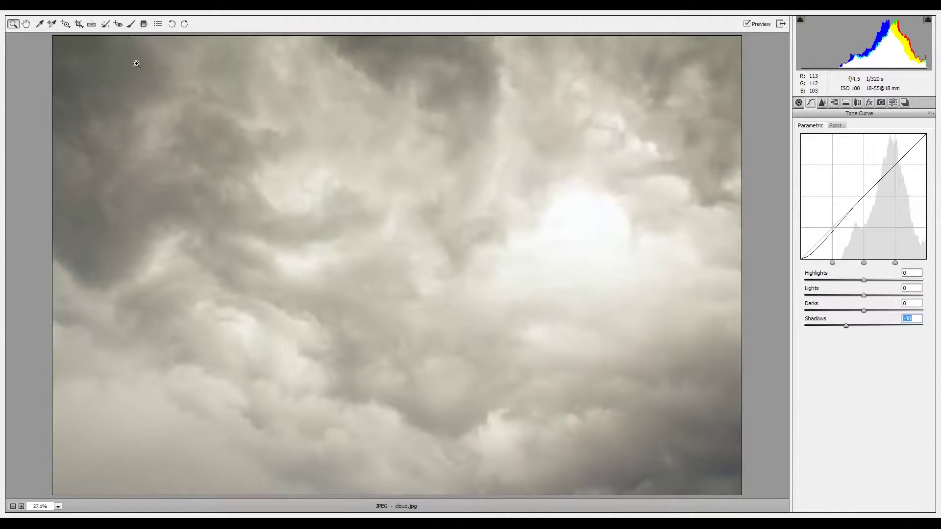
drag(846, 325, 885, 327)
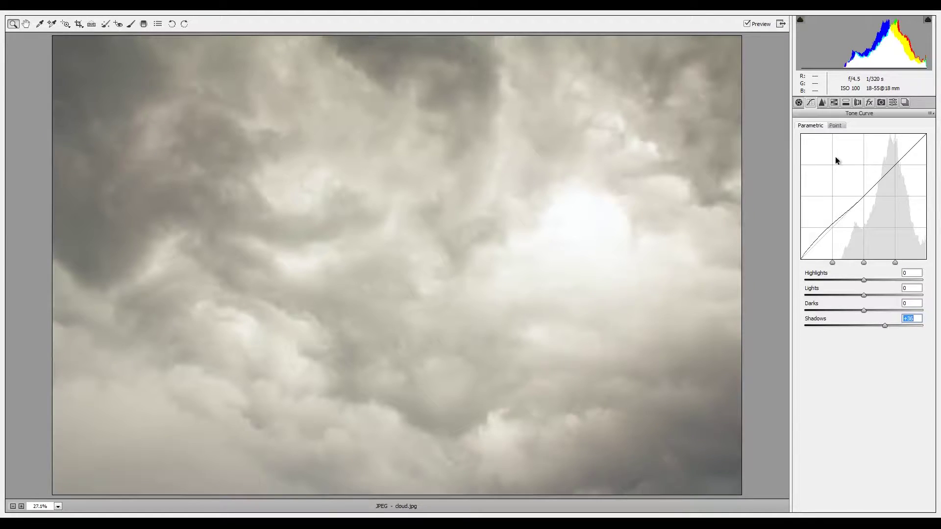
click(823, 103)
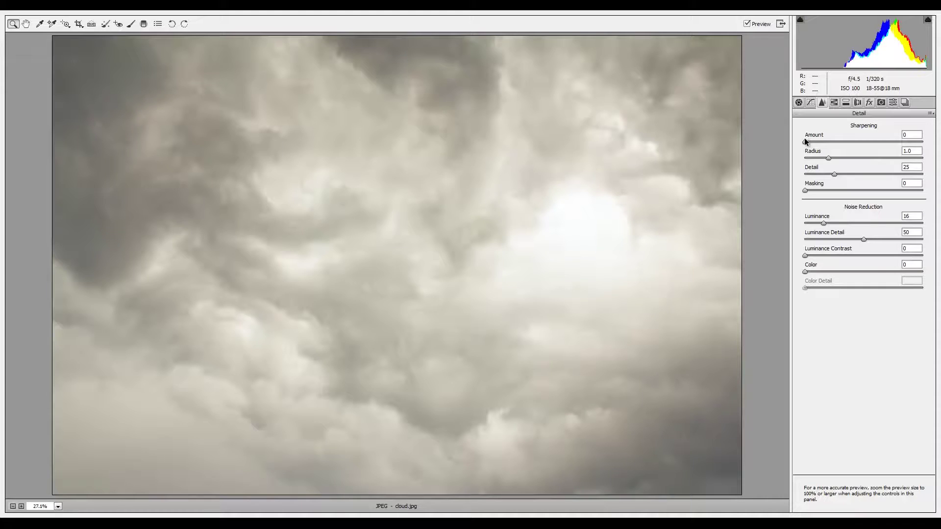
drag(823, 223, 829, 223)
Step: Reduce the HSL luminance of the Blues and open the adjusted cloud image in Photoshop
click(833, 105)
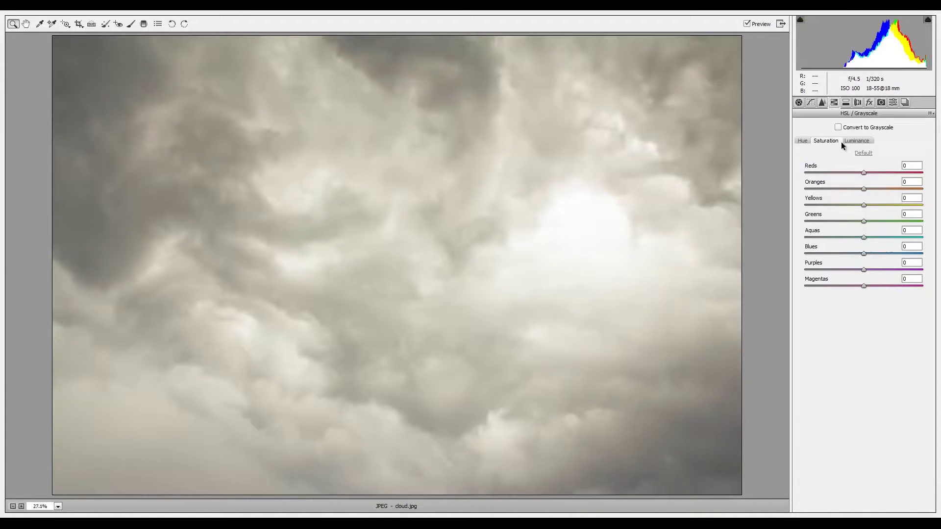
click(859, 143)
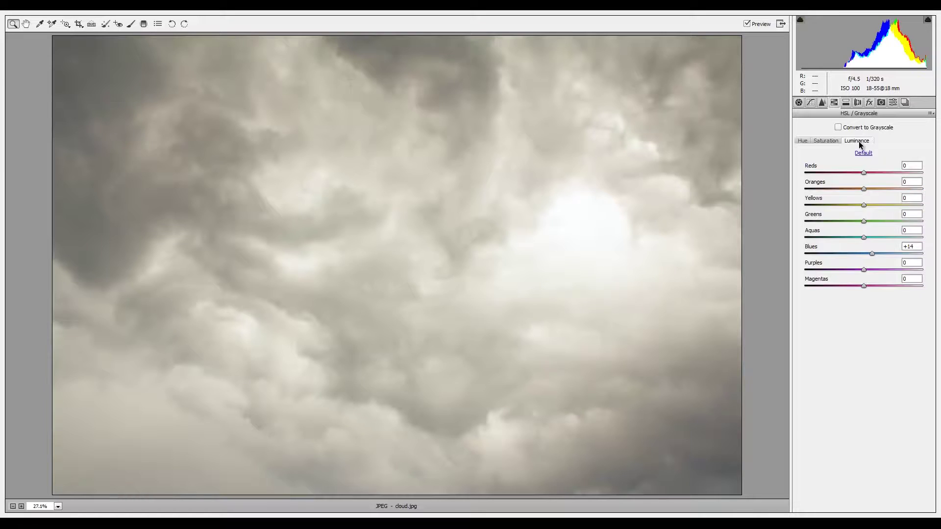
mouse_move(872, 253)
mouse_down()
mouse_move(839, 253)
mouse_move(894, 254)
mouse_move(862, 253)
mouse_up()
key(Return)
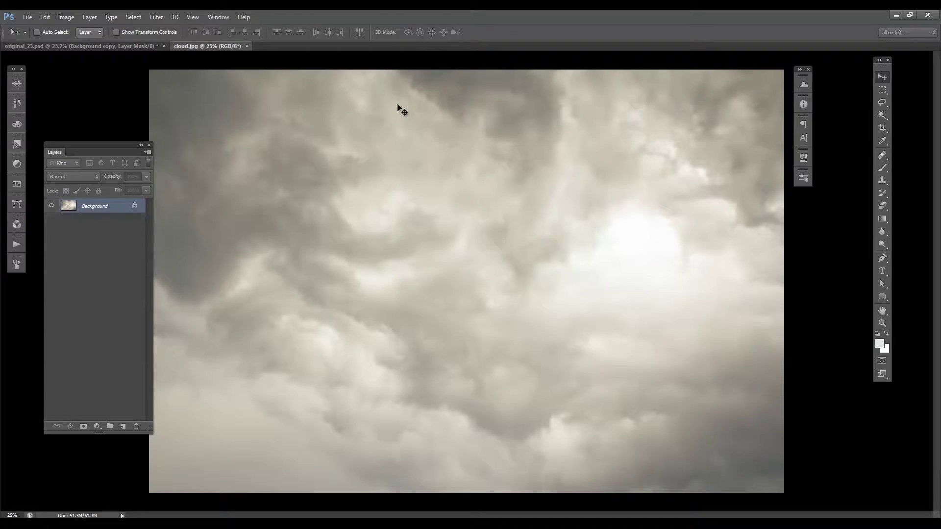
Step: Copy the cloud image into original_23.psd behind the masked man, close cloud.jpg, and position the cloud layer over the canvas
drag(236, 46, 416, 260)
drag(495, 295, 331, 169)
drag(735, 254, 429, 216)
key(ctrl+w)
click(471, 203)
drag(408, 225, 451, 268)
drag(124, 239, 124, 230)
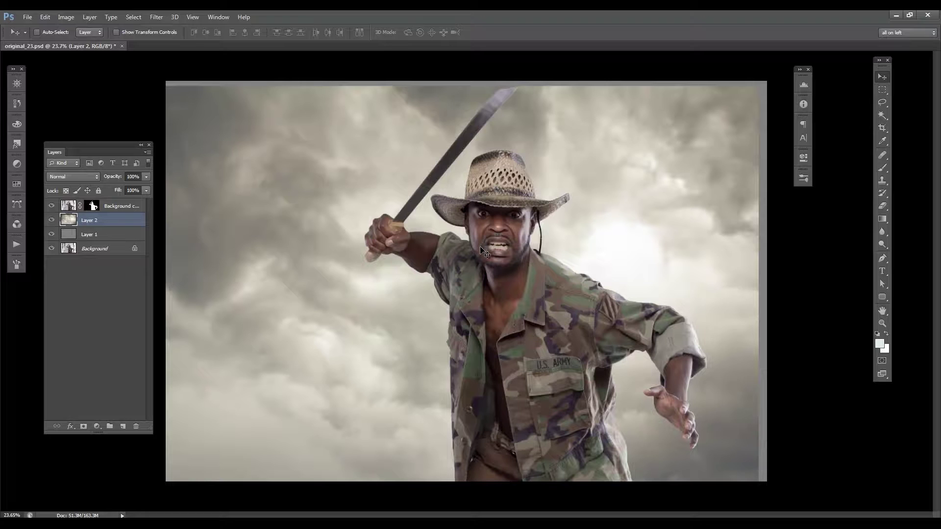
Step: Scale the cloud layer up proportionally to about 103% so that it covers the whole canvas
key(ctrl+t)
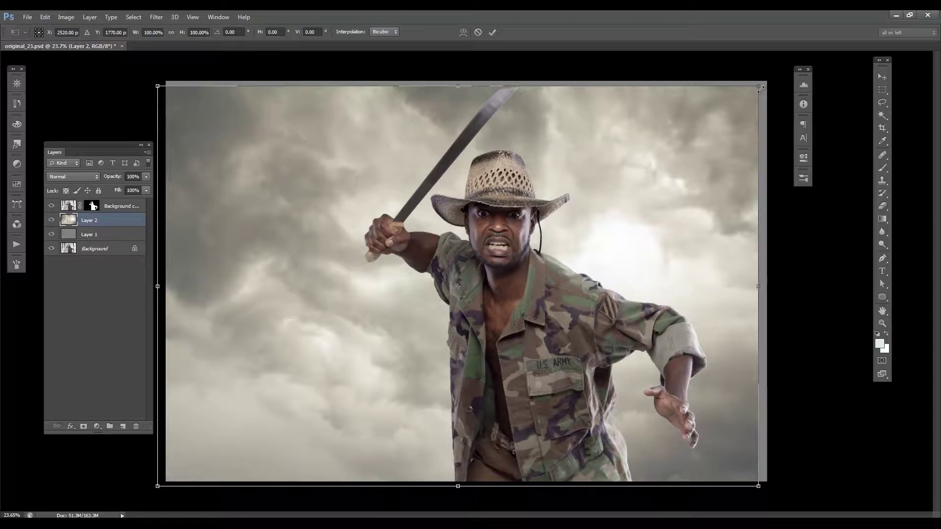
drag(760, 88, 779, 77)
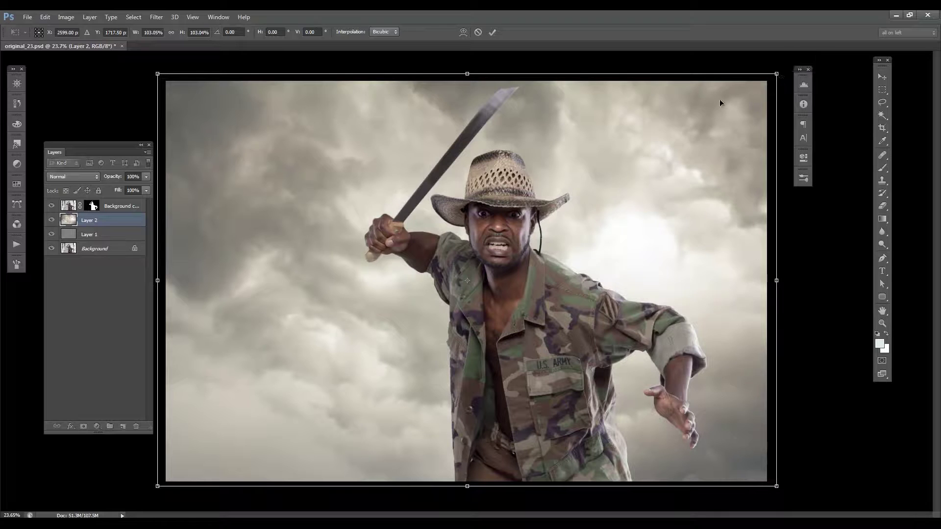
key(Return)
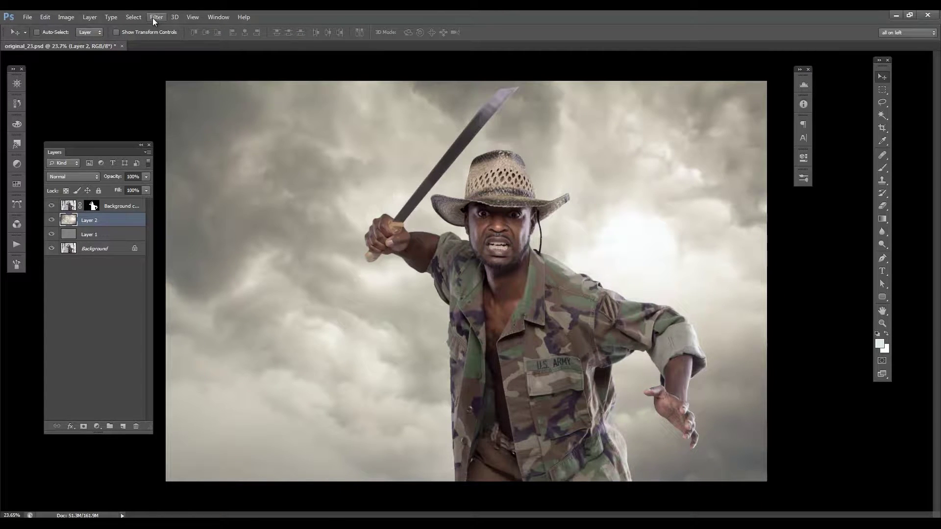
click(153, 19)
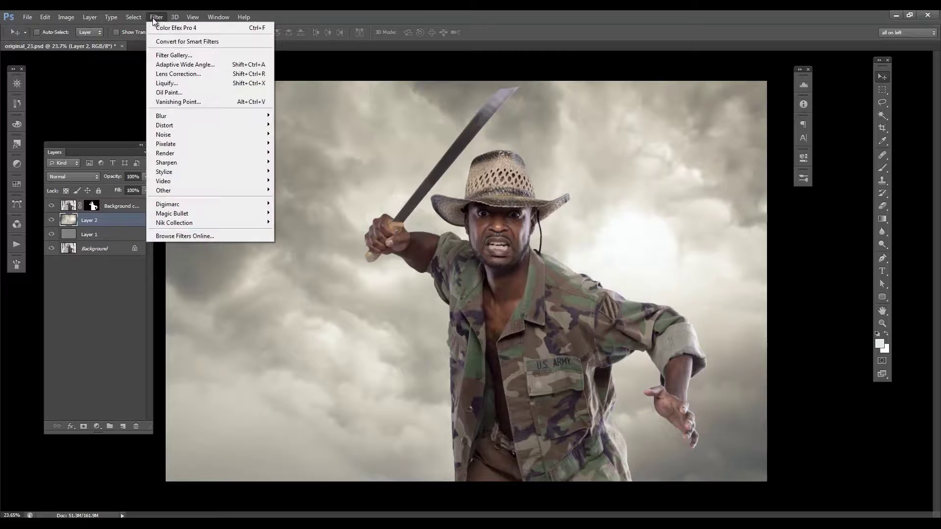
click(186, 79)
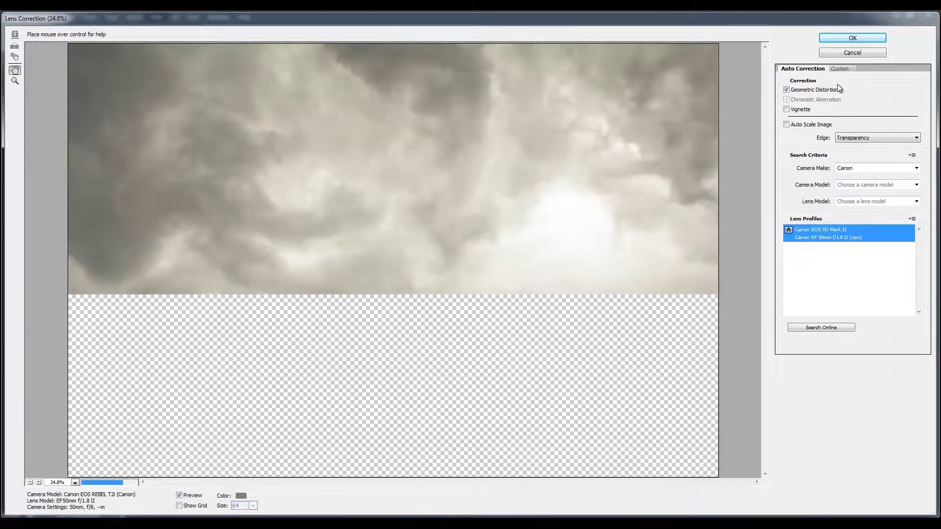
click(843, 70)
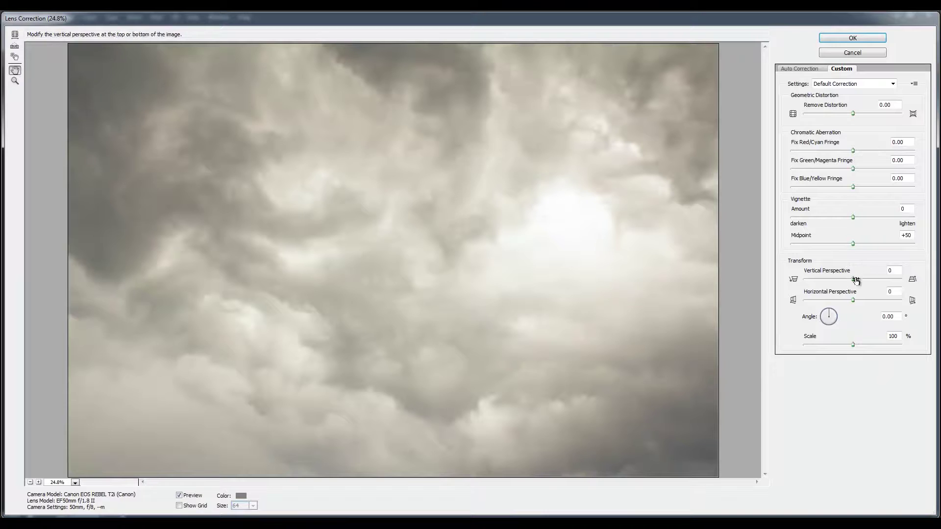
drag(857, 277, 842, 280)
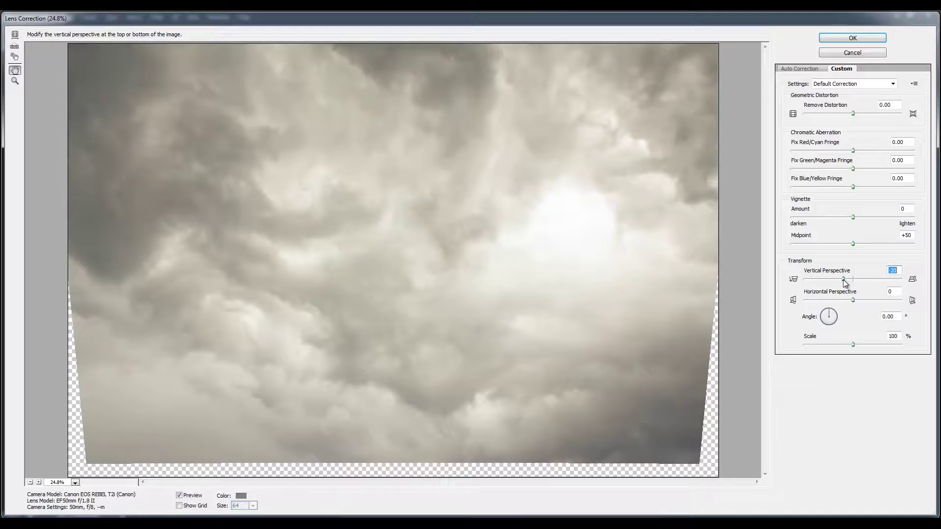
click(824, 53)
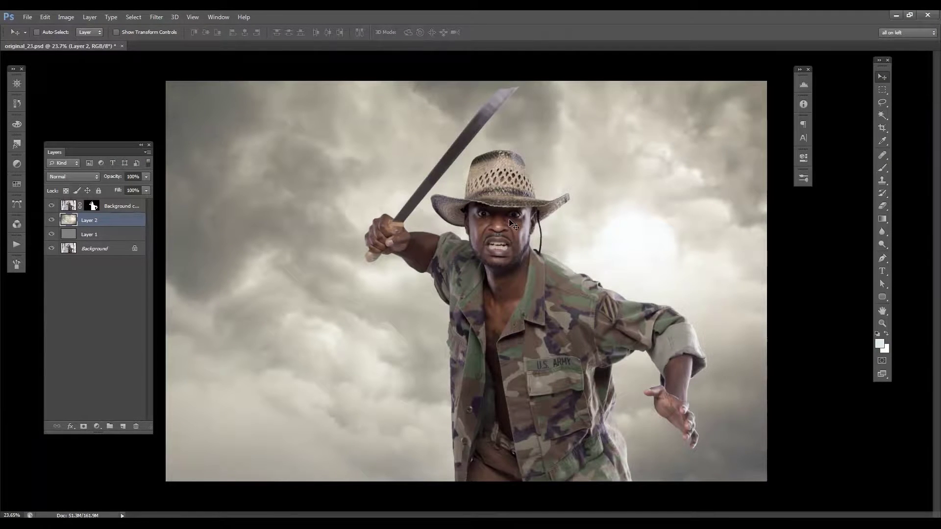
Step: View the original Background layer alone, then show the cloud layer and the masked man again, leaving Layer 1 hidden
alt+click(52, 248)
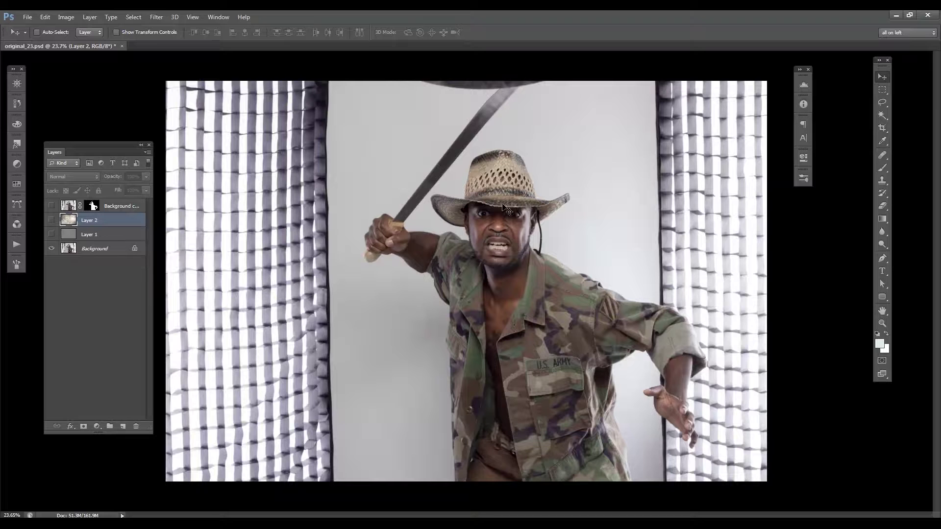
click(51, 220)
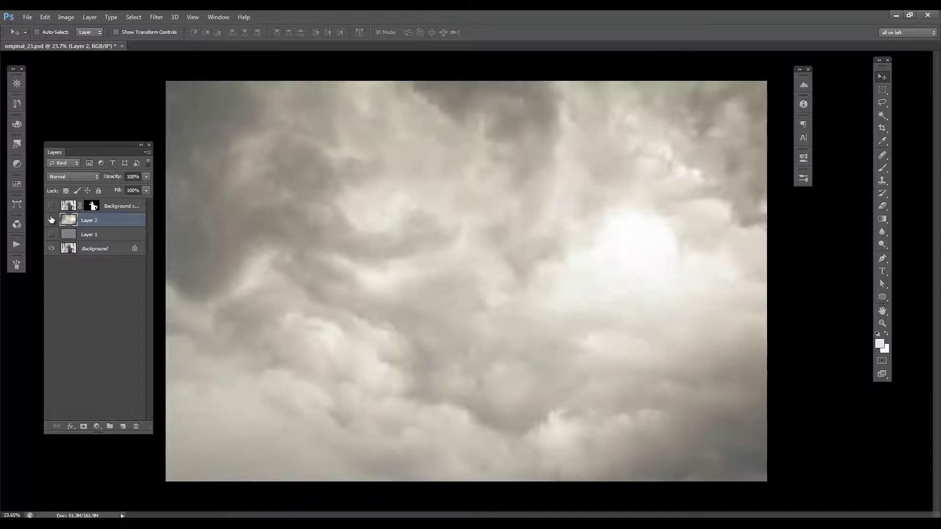
click(52, 206)
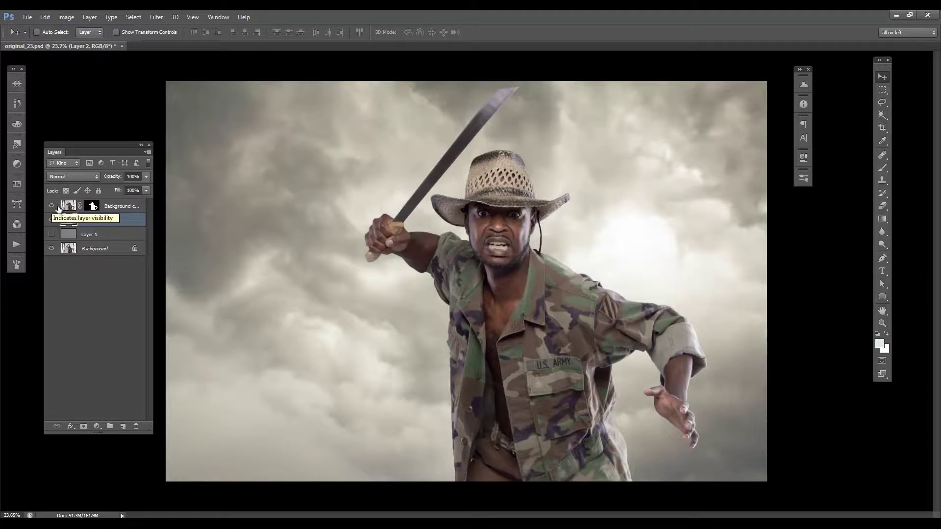
Step: Apply Lens Correction to the cloud layer with Vertical Perspective -20 and Remove Distortion +4.00
click(157, 17)
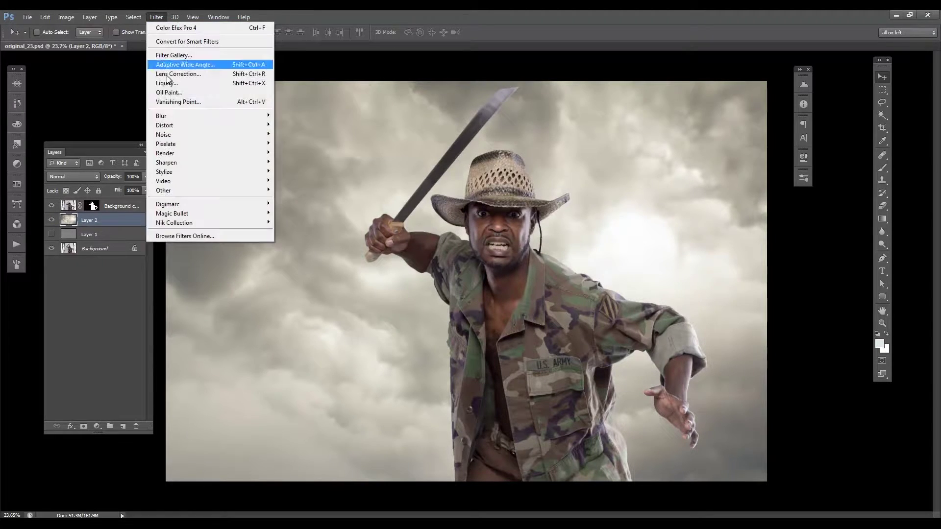
click(186, 72)
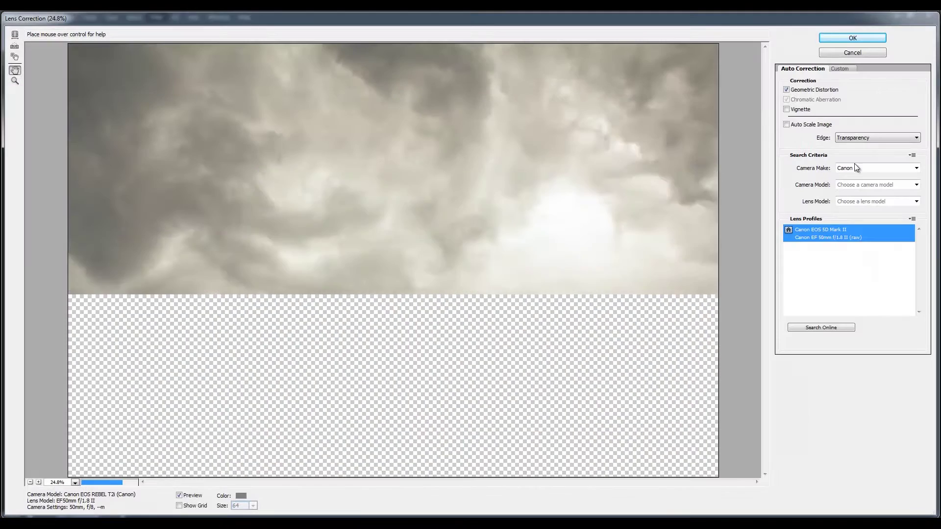
click(835, 70)
drag(852, 278, 844, 279)
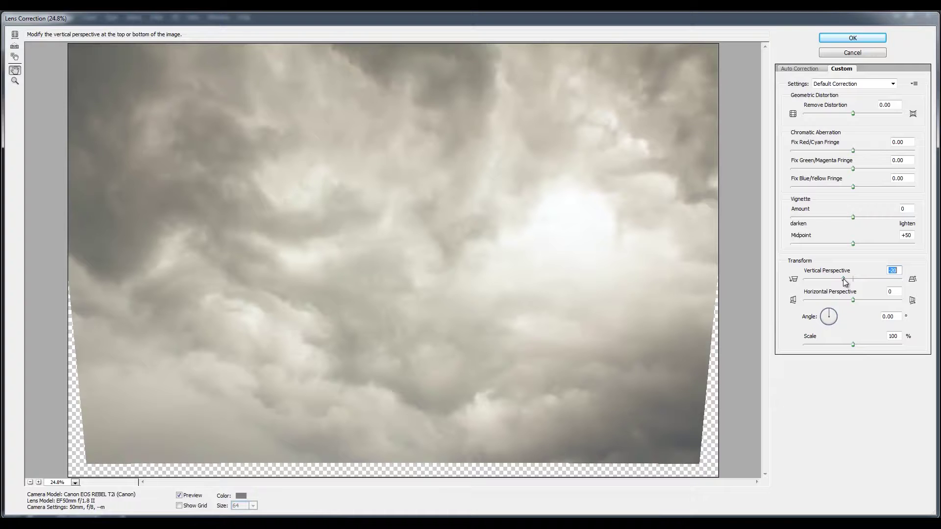
click(856, 115)
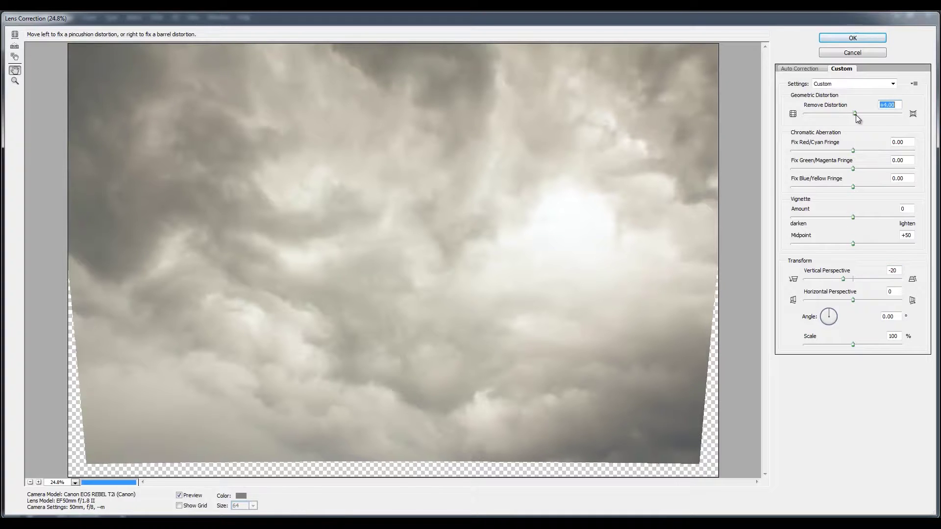
drag(855, 114, 857, 115)
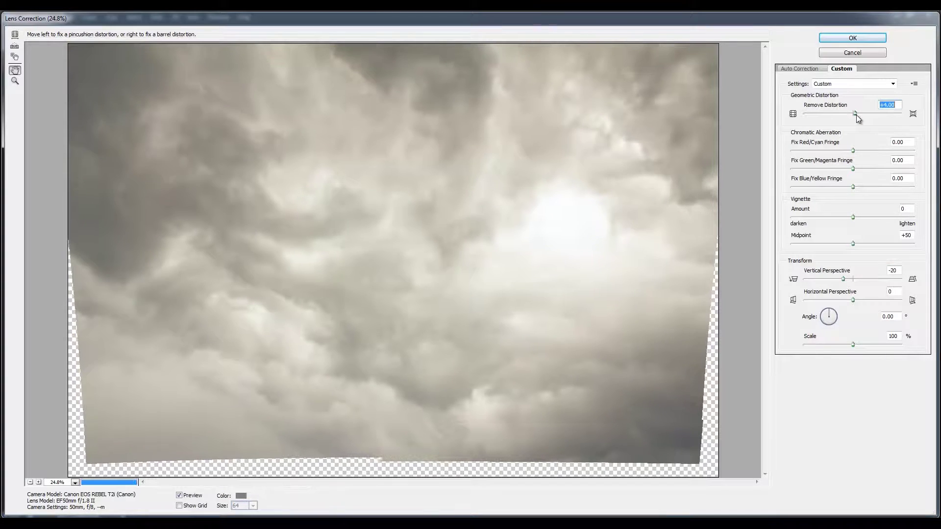
click(848, 38)
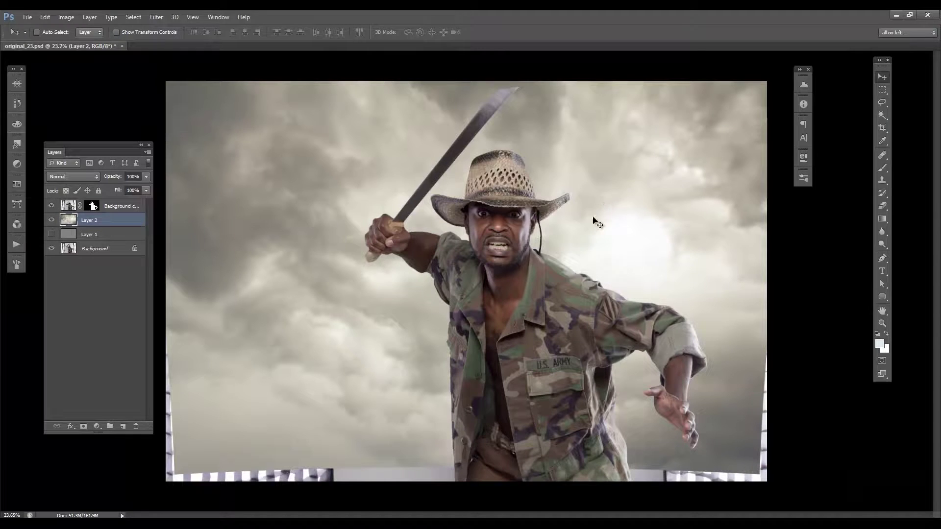
Step: Hide the Background layer and enlarge the cloud layer to cover the transparent gaps along the canvas edges
click(51, 249)
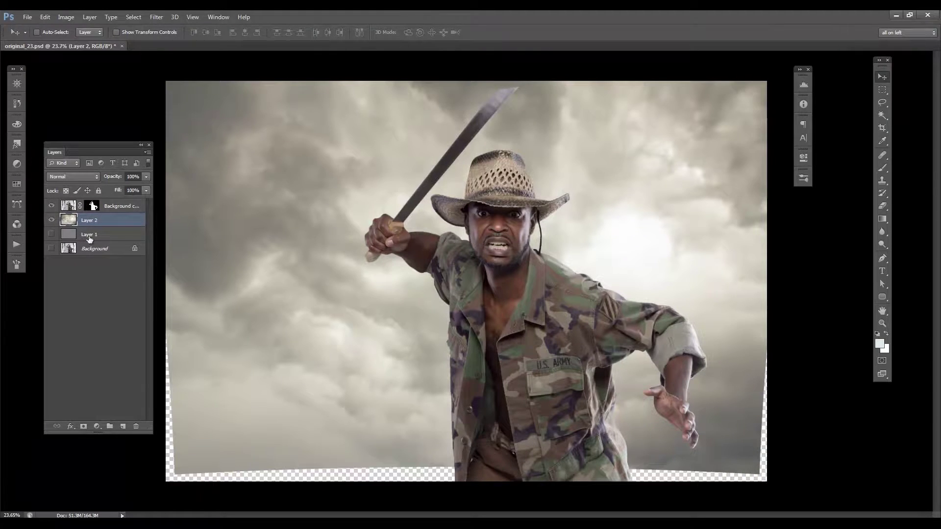
key(ctrl+t)
drag(772, 477, 800, 495)
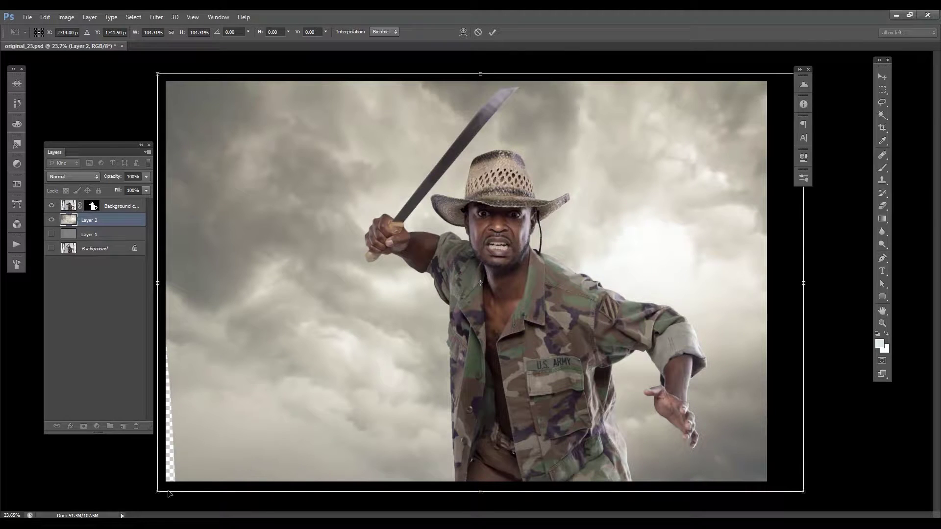
drag(155, 495, 145, 499)
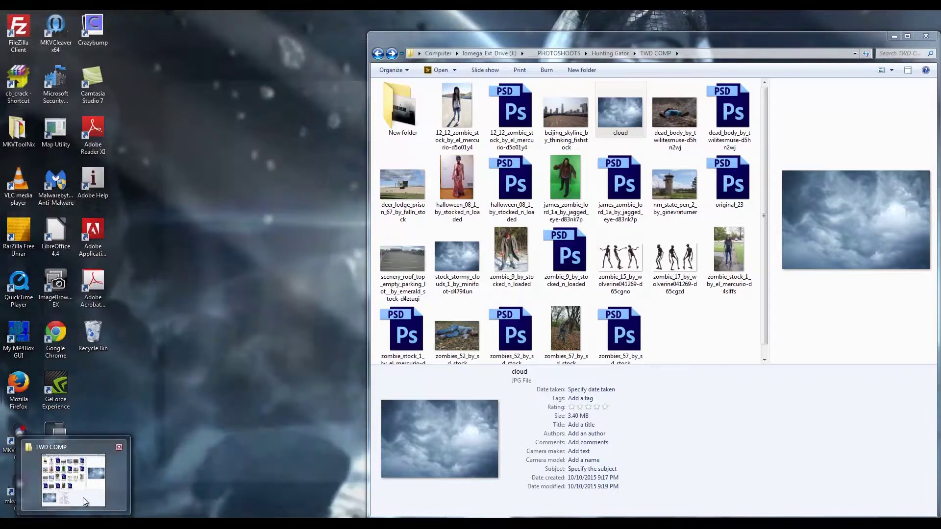
click(83, 498)
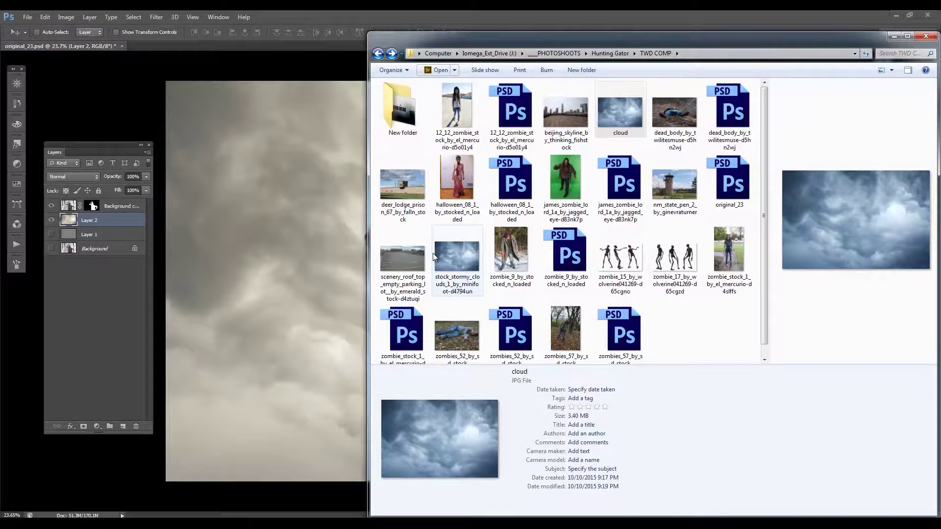
click(667, 186)
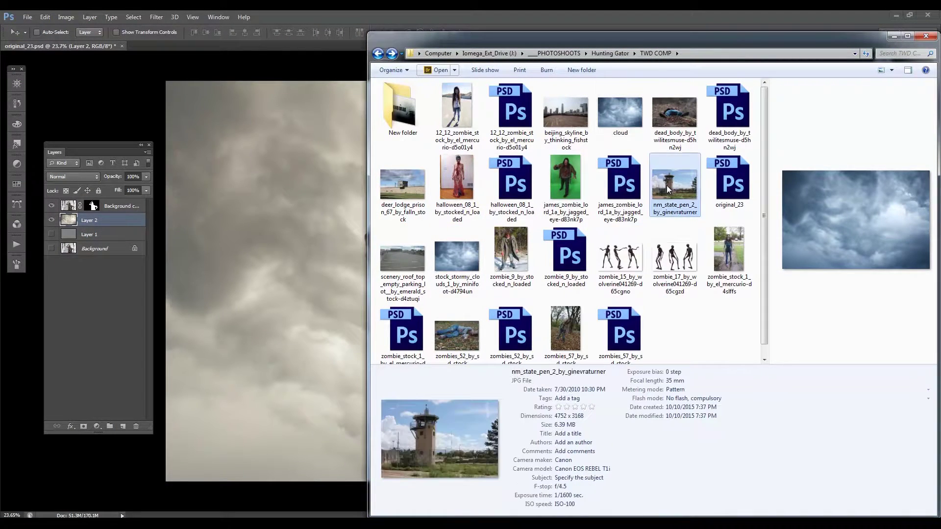
right_click(667, 184)
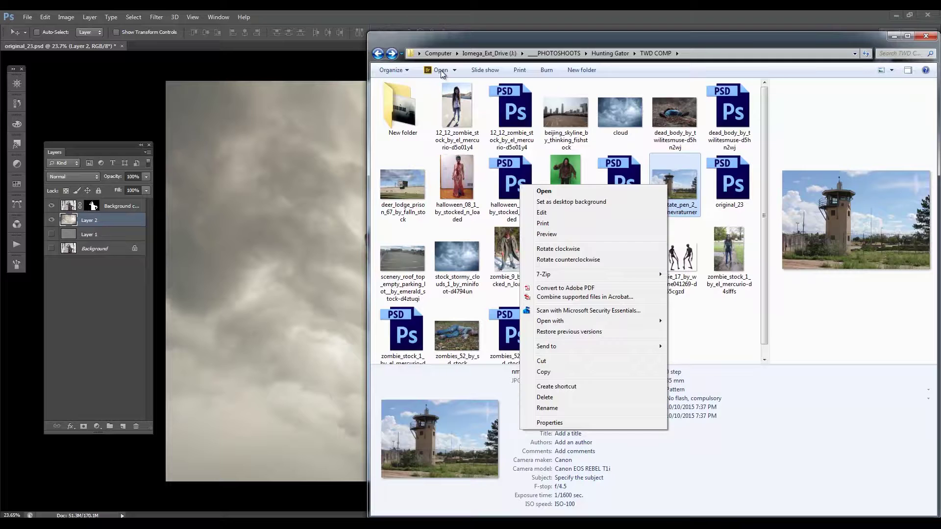
click(772, 152)
drag(768, 148, 527, 182)
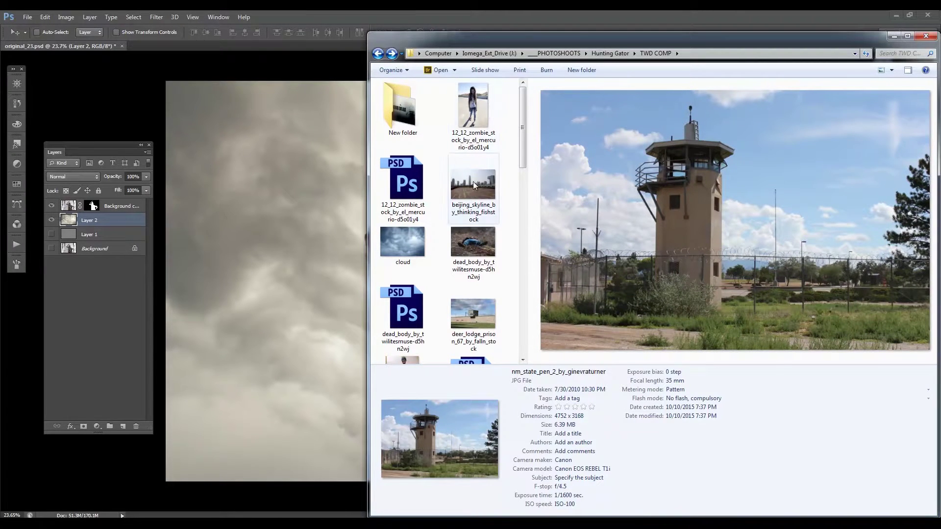
click(455, 70)
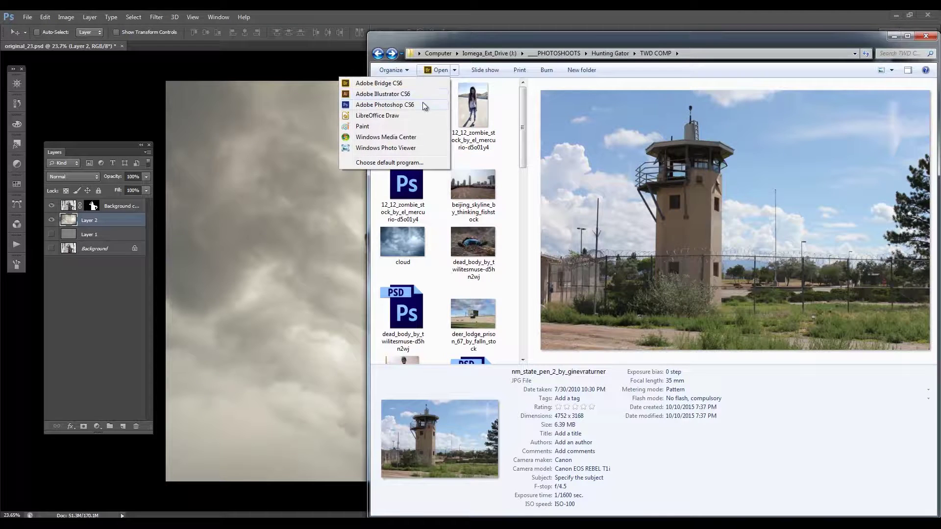
click(423, 103)
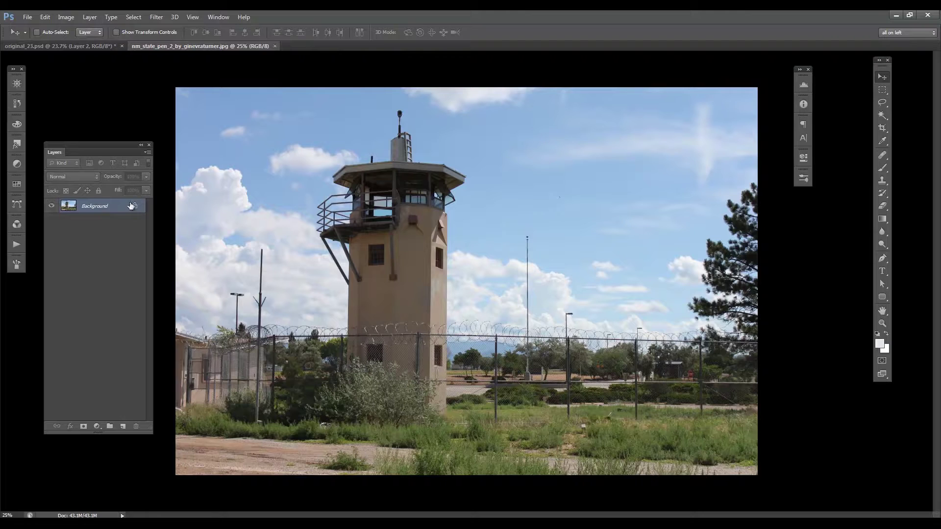
Step: Unlock the guard tower photo, copy it into the composite above the cloud layer, and close the source file without saving
drag(135, 206, 135, 425)
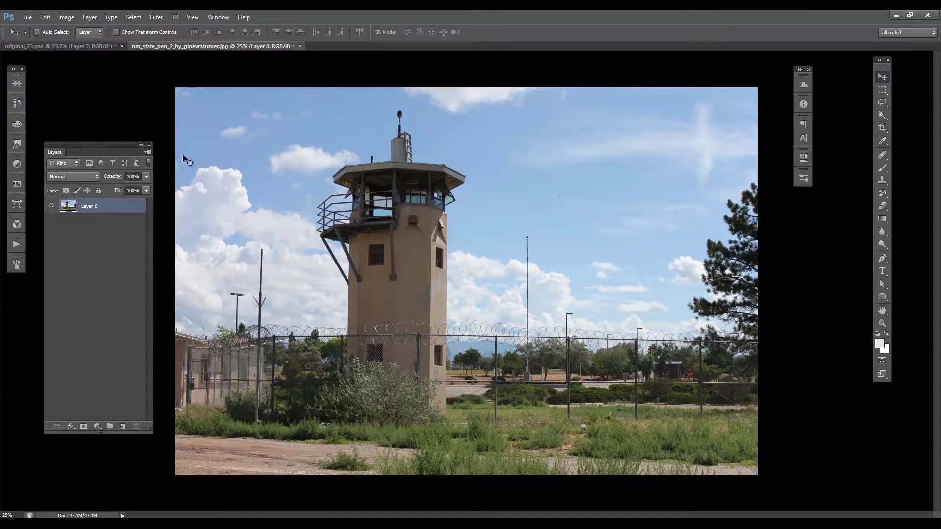
drag(221, 48, 257, 192)
drag(303, 236, 407, 144)
click(509, 235)
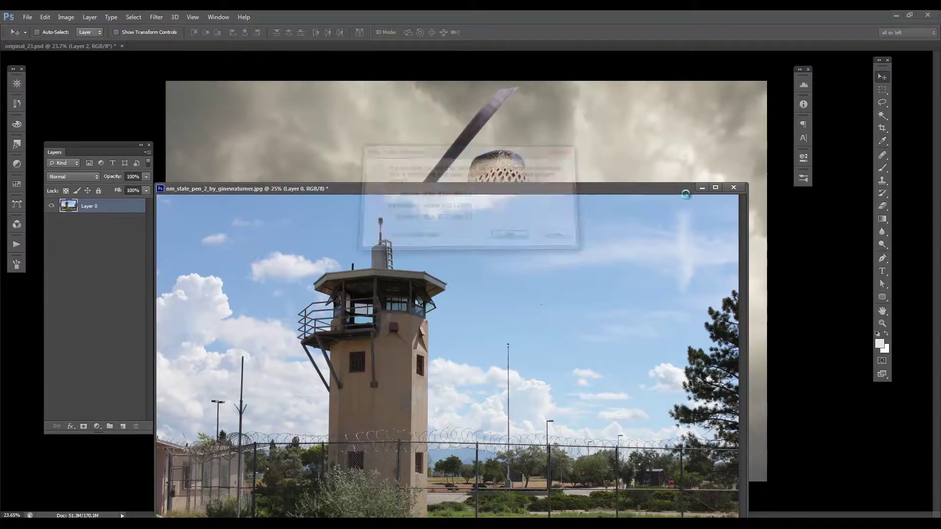
click(733, 187)
click(471, 205)
mouse_move(390, 235)
mouse_down()
mouse_move(414, 239)
mouse_move(403, 240)
mouse_up()
Step: Hide the man and cloud layers so that only the guard tower layer is shown over the plain grey Layer 1
click(51, 220)
click(50, 234)
click(51, 206)
click(51, 249)
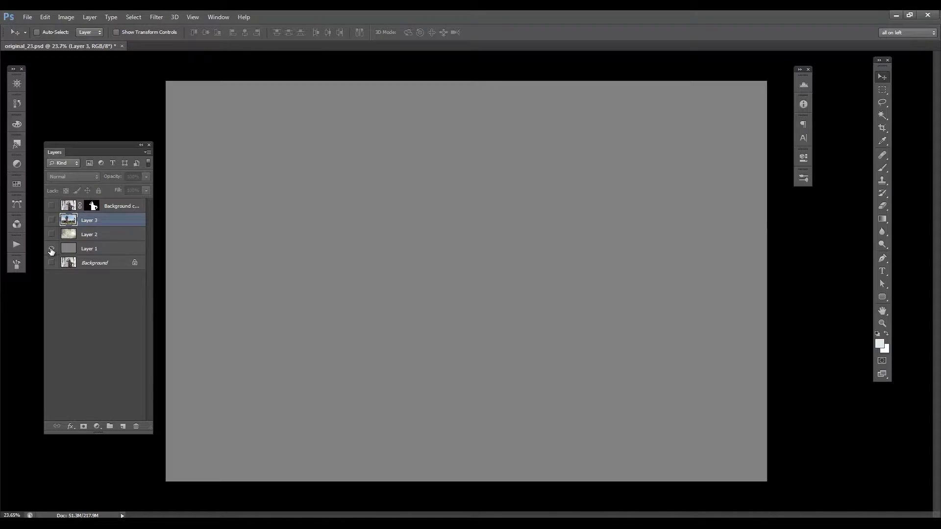
click(51, 220)
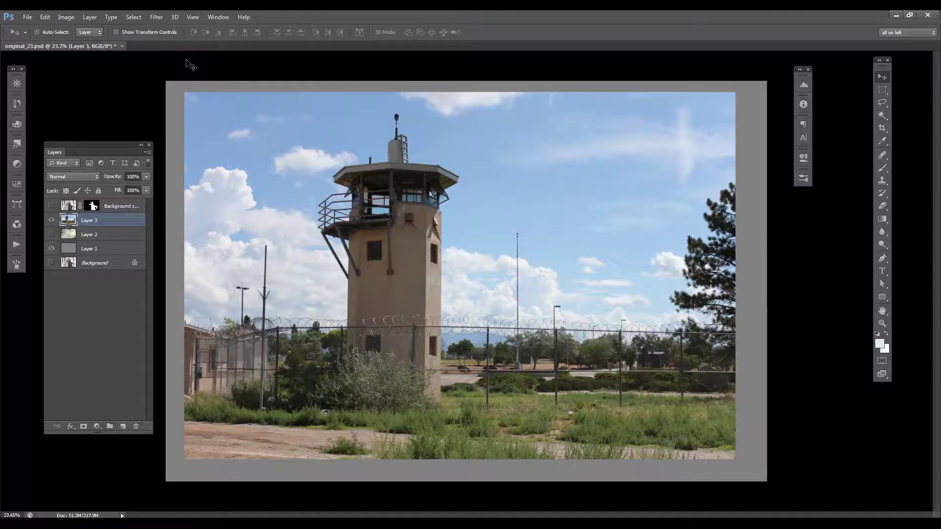
Step: Sample the blue sky tones and the white clouds around the tower with Color Range on Layer 3
click(155, 19)
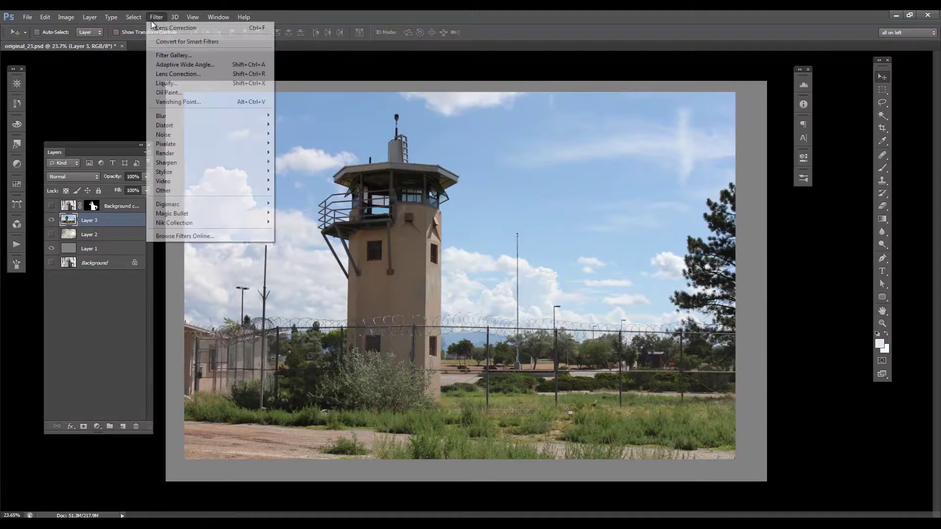
click(183, 42)
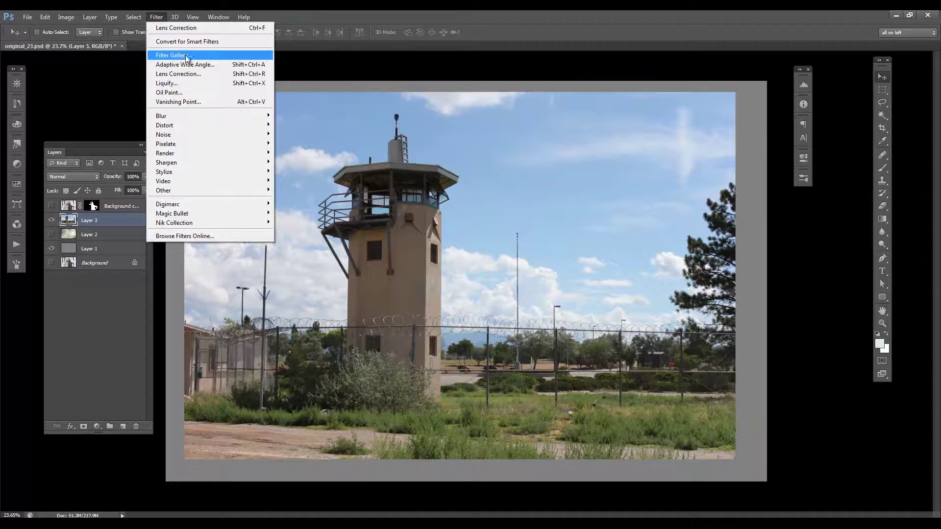
click(134, 17)
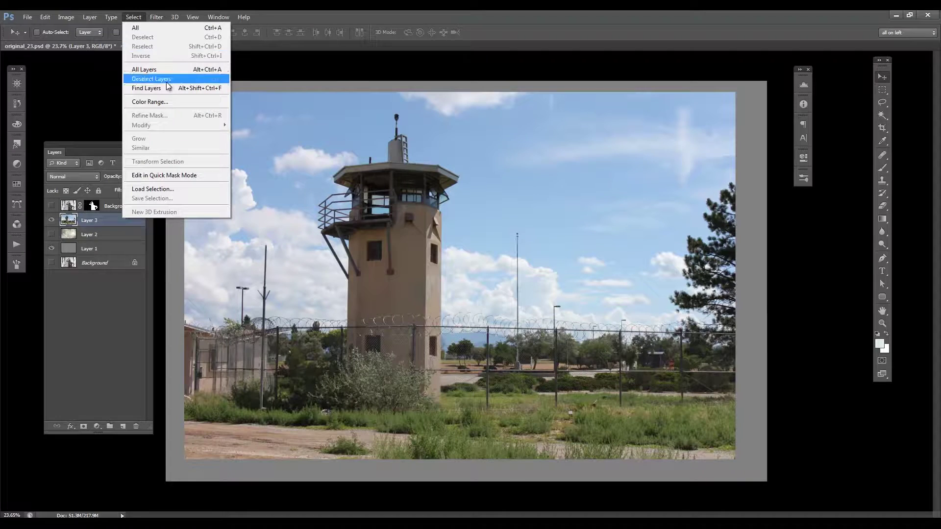
click(164, 101)
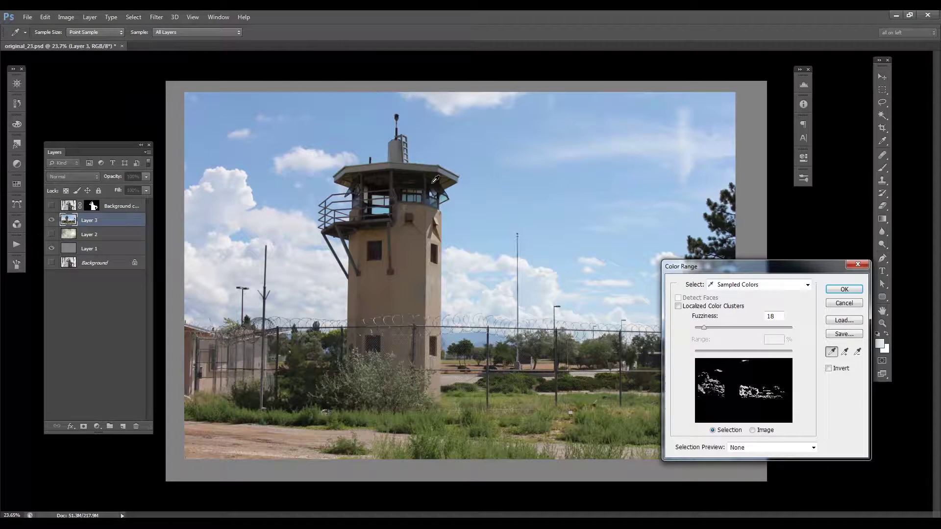
click(486, 199)
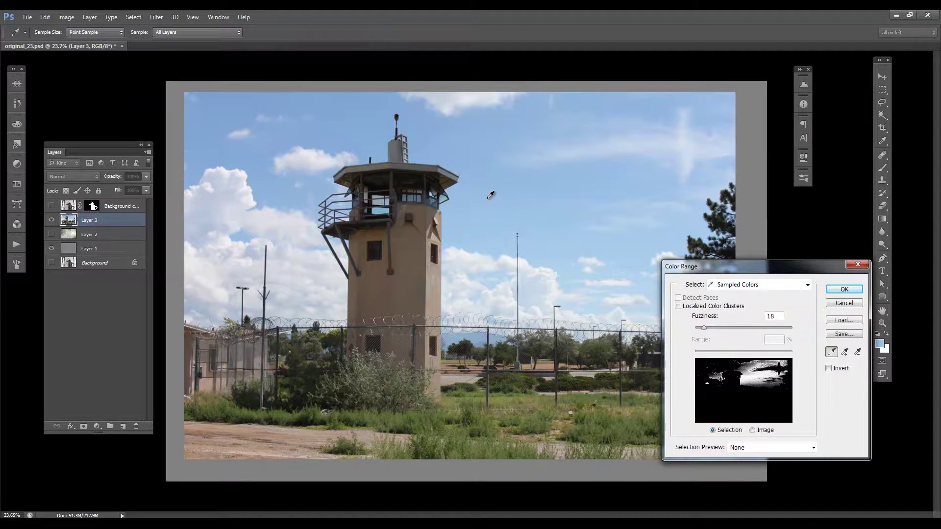
click(311, 132)
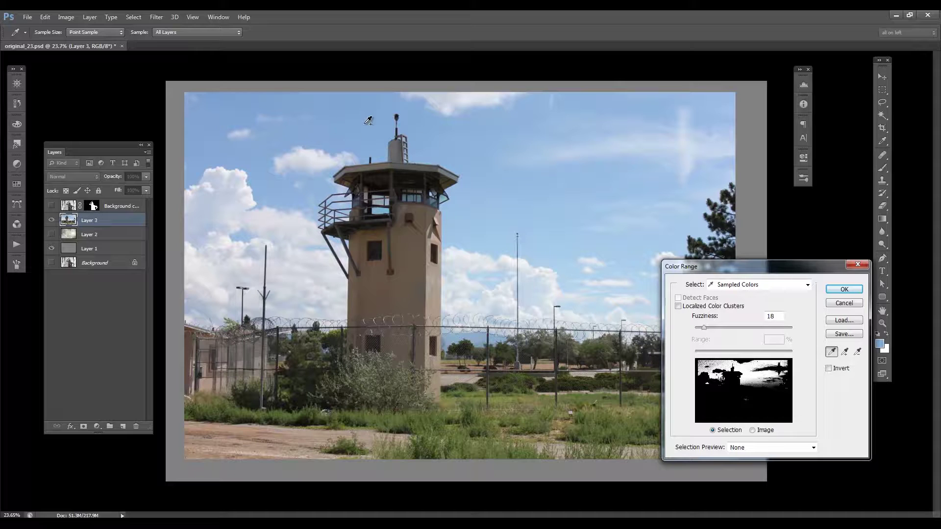
click(677, 223)
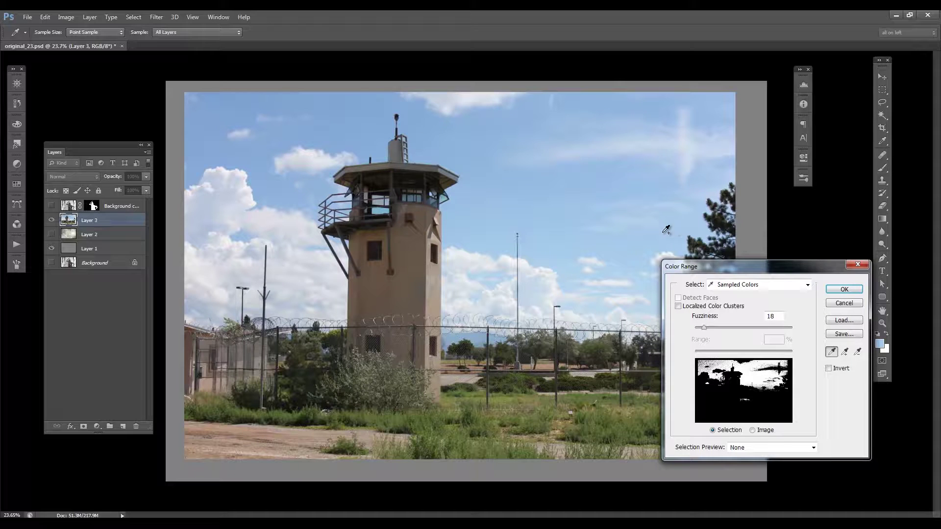
click(711, 368)
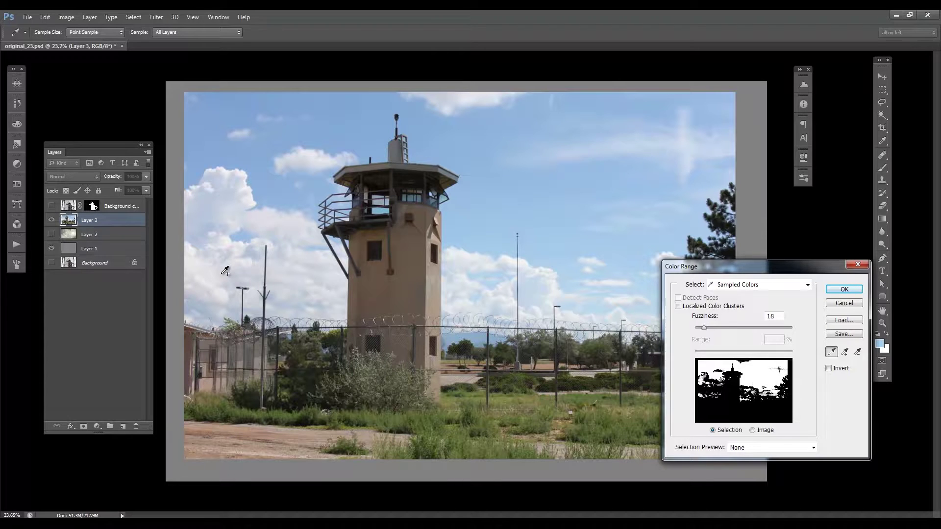
click(214, 248)
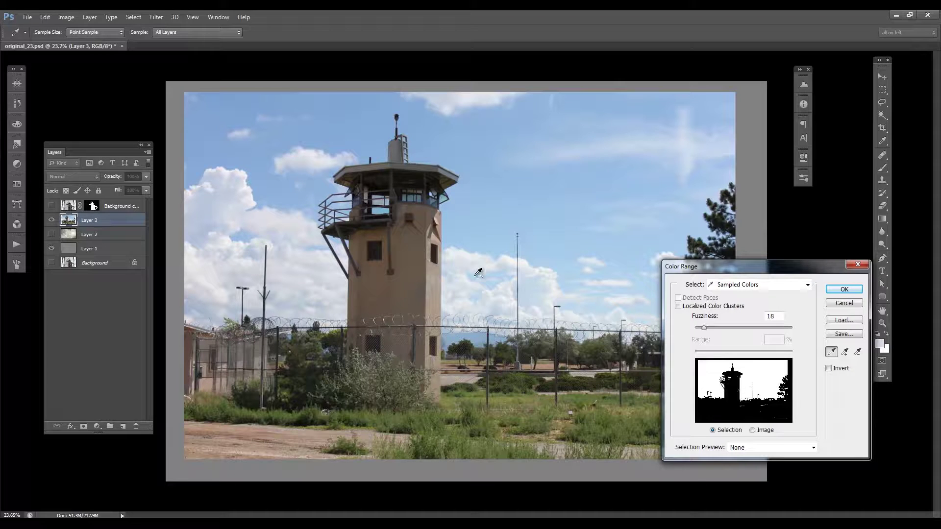
Step: Add the sky seen through the tower cabin and behind the fence to the colour selection, and mask the selected sky out of Layer 3
shift+click(379, 211)
shift+click(480, 336)
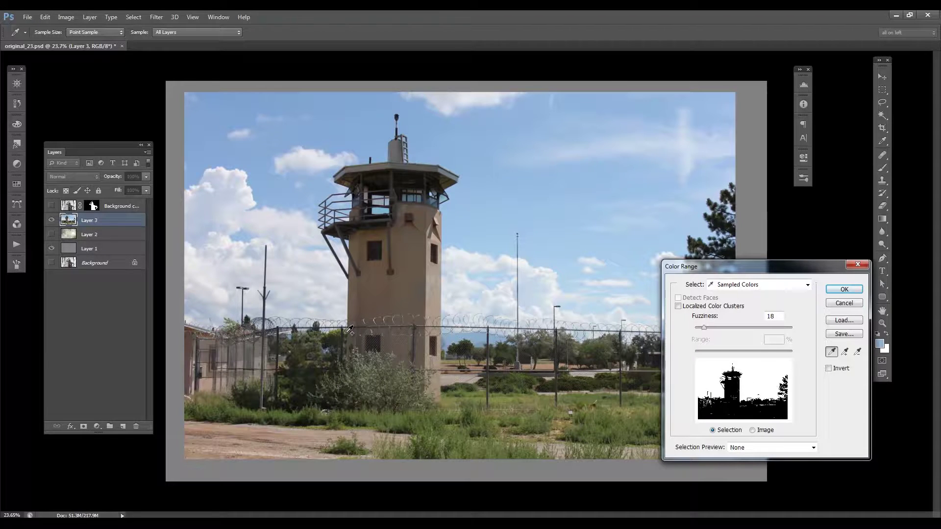
key(ctrl)
drag(700, 324, 700, 325)
click(844, 290)
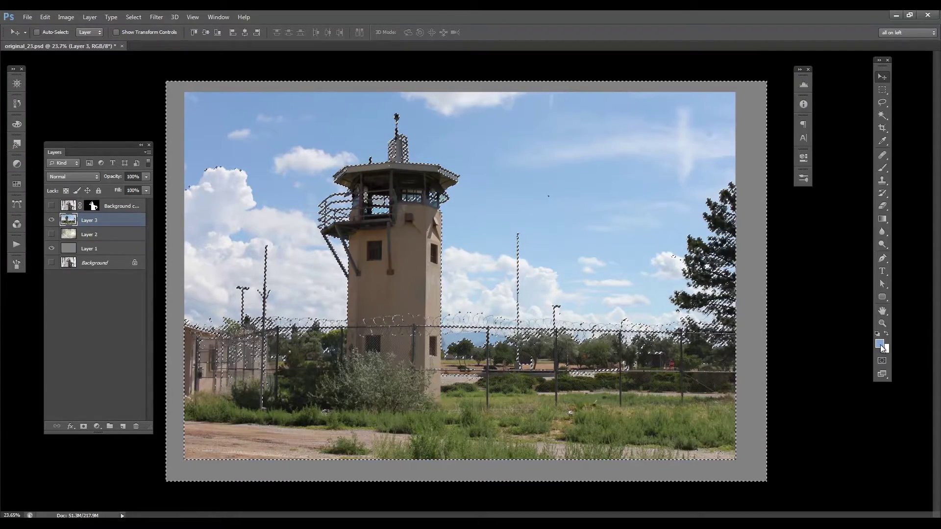
key(d)
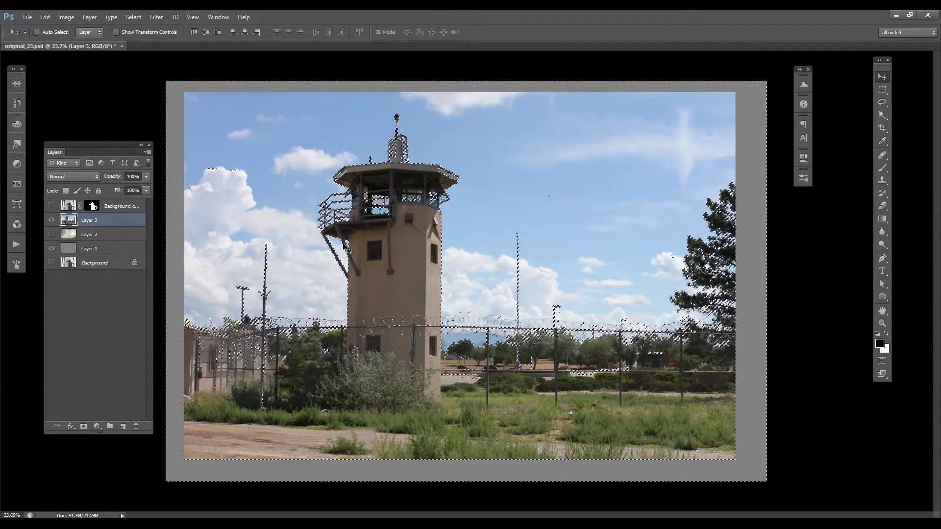
click(83, 426)
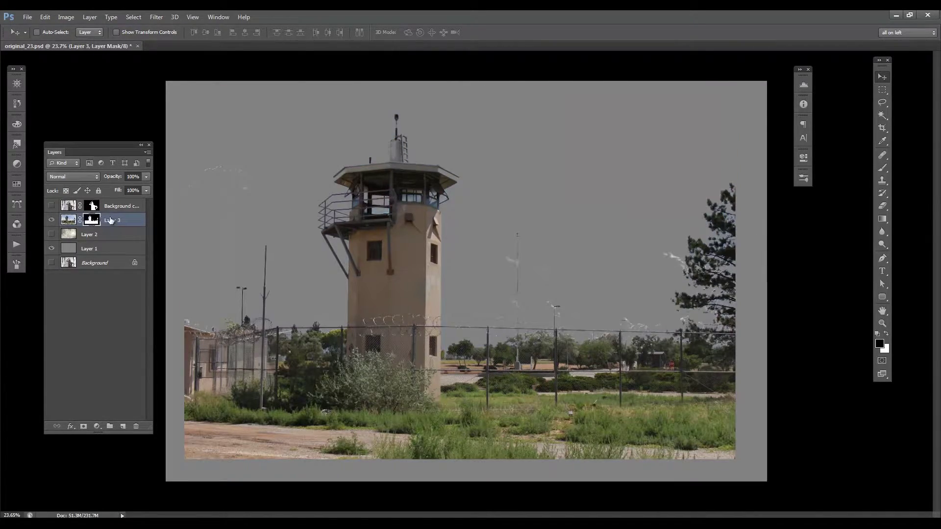
Step: Paint black on the tower layer's mask with a 199 px brush to remove leftover cloud fragments on both sides of the tower
click(882, 167)
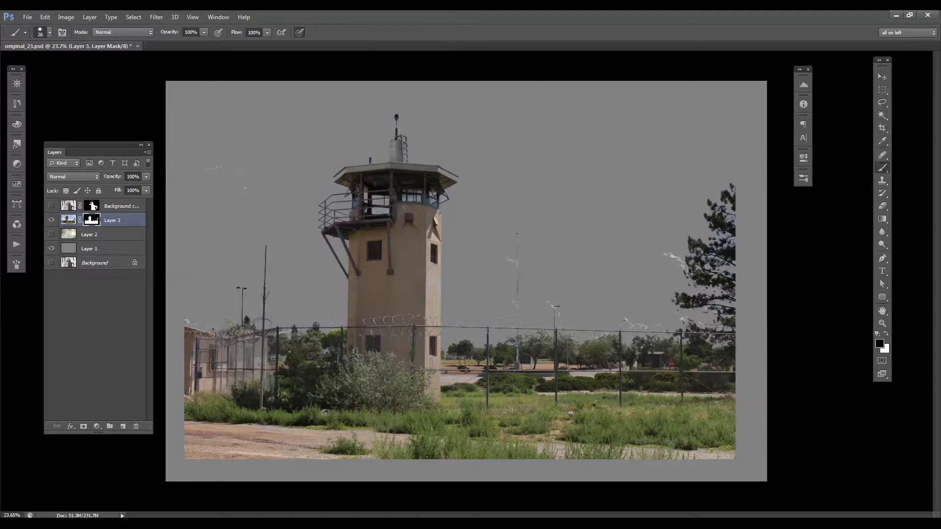
right_click(260, 180)
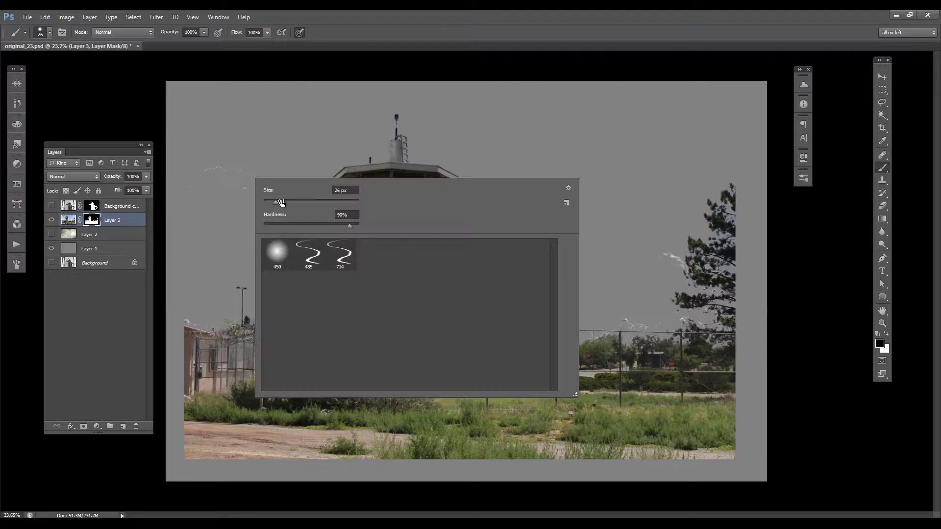
mouse_move(280, 206)
mouse_down()
mouse_move(301, 194)
mouse_move(333, 204)
mouse_up()
mouse_move(232, 172)
mouse_down()
mouse_move(203, 192)
mouse_move(246, 192)
mouse_up()
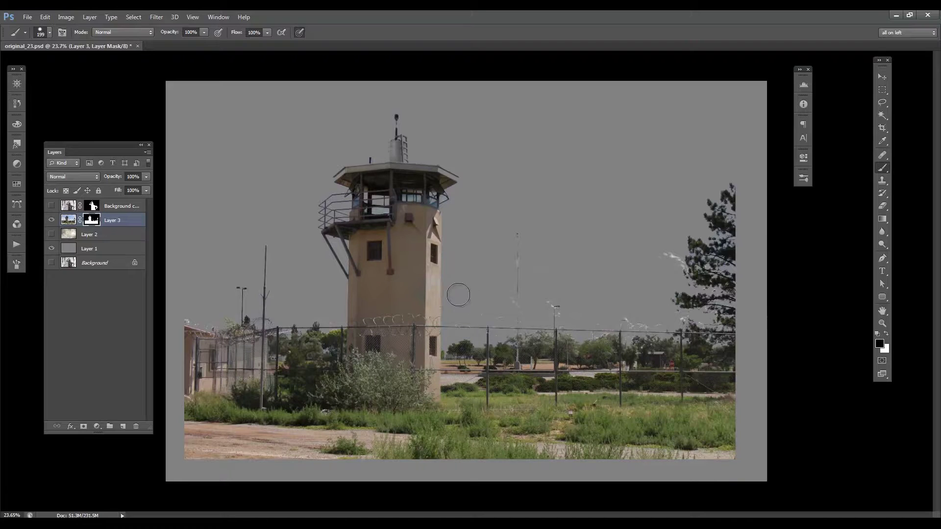
mouse_move(463, 324)
mouse_down()
mouse_move(514, 325)
mouse_move(467, 303)
mouse_up()
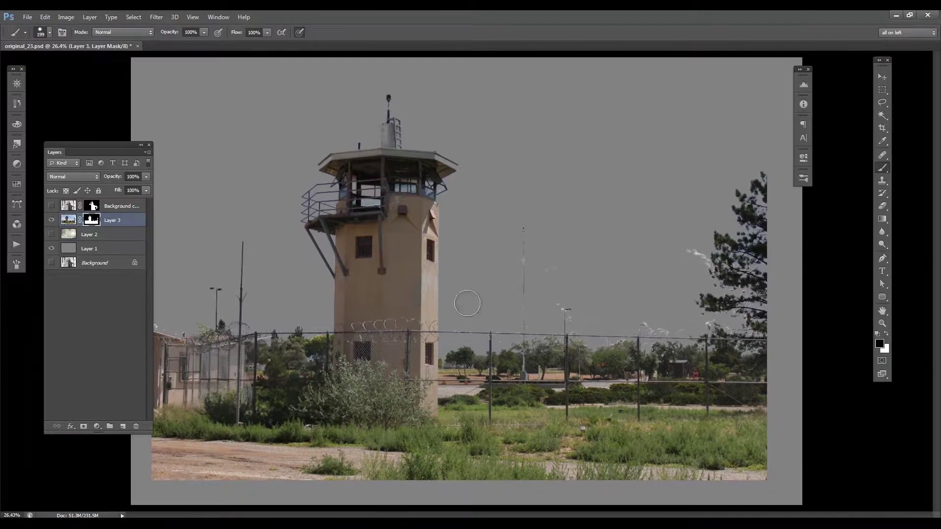
Step: Check the man's layer against the scene, then mask out the cloud remnants and the tall pine tree at the photo's right edge
click(51, 207)
click(51, 206)
mouse_move(656, 256)
mouse_down()
mouse_move(693, 262)
mouse_move(687, 257)
mouse_up()
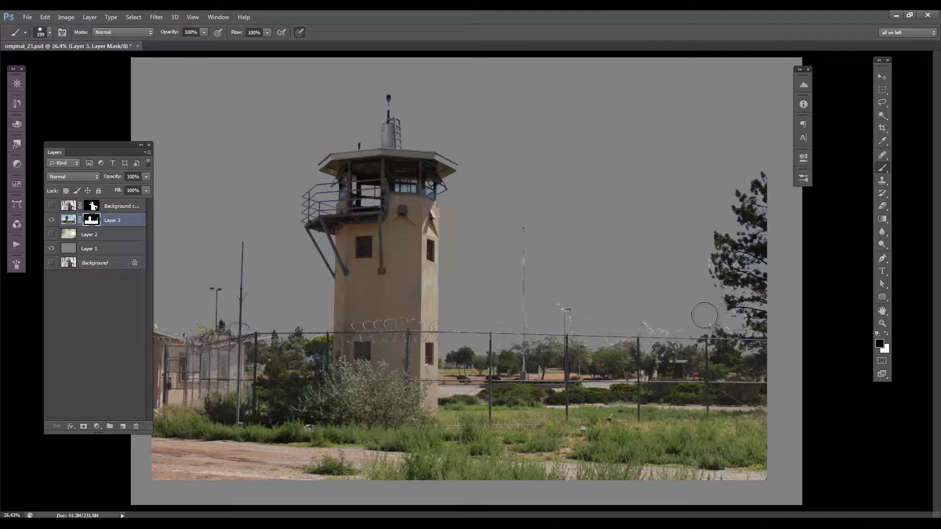
mouse_move(708, 318)
mouse_down()
mouse_move(764, 323)
mouse_move(712, 249)
mouse_move(692, 296)
mouse_move(717, 237)
mouse_move(754, 264)
mouse_up()
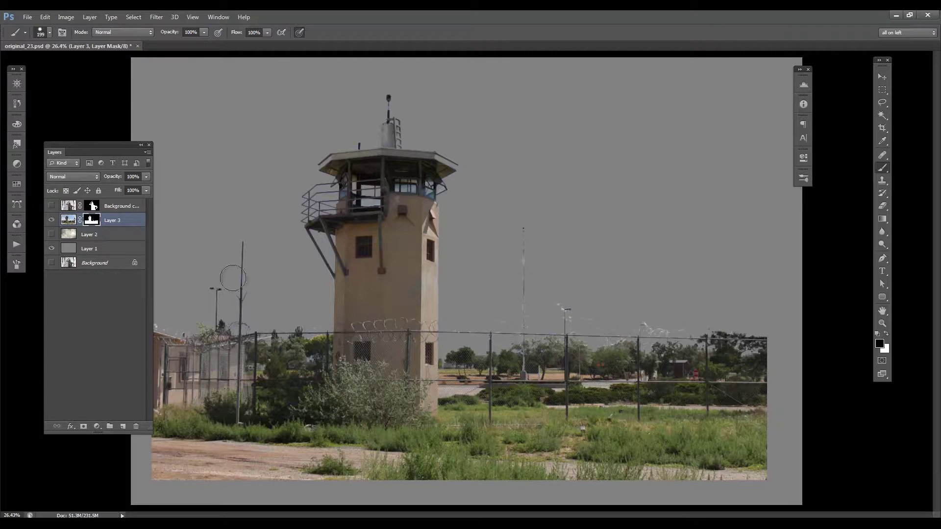
Step: Display the tower layer's mask on its own and paint the stray grey specks in the open sky black
alt+click(92, 219)
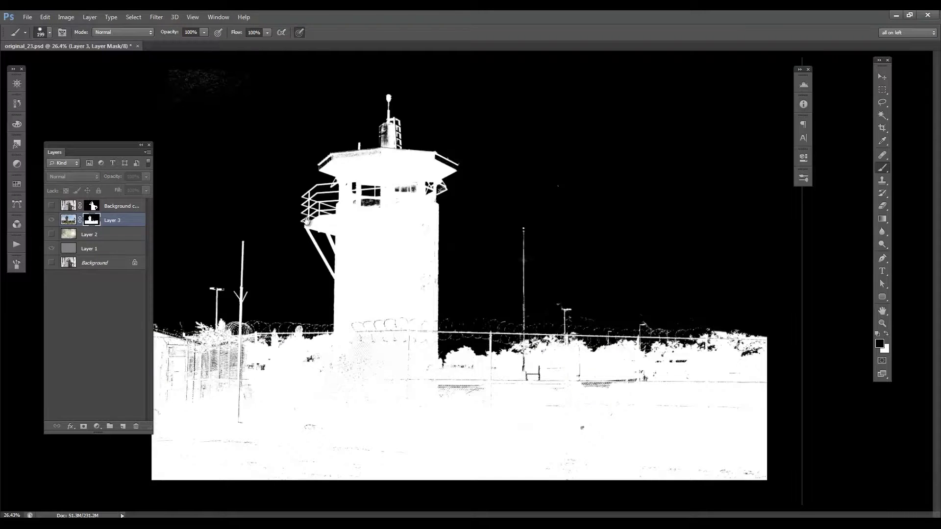
mouse_move(219, 130)
mouse_down()
mouse_move(212, 98)
mouse_move(161, 90)
mouse_move(200, 60)
mouse_move(215, 78)
mouse_move(156, 125)
mouse_move(270, 88)
mouse_up()
click(557, 185)
Step: Reduce the brush to 47 px and paint out the grey residue on both sides of the tall pole in the mask
mouse_move(543, 267)
mouse_down()
mouse_move(614, 267)
mouse_move(597, 271)
mouse_up()
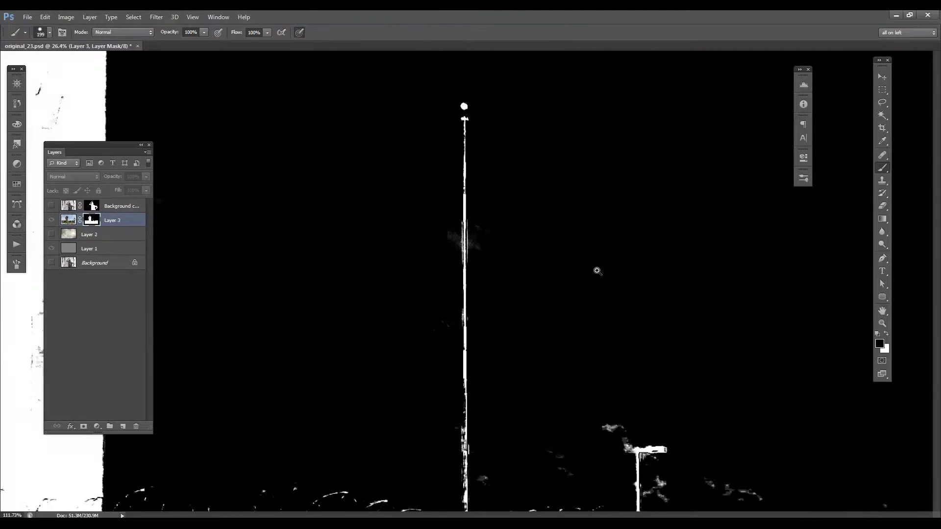
right_click(516, 232)
text(92)
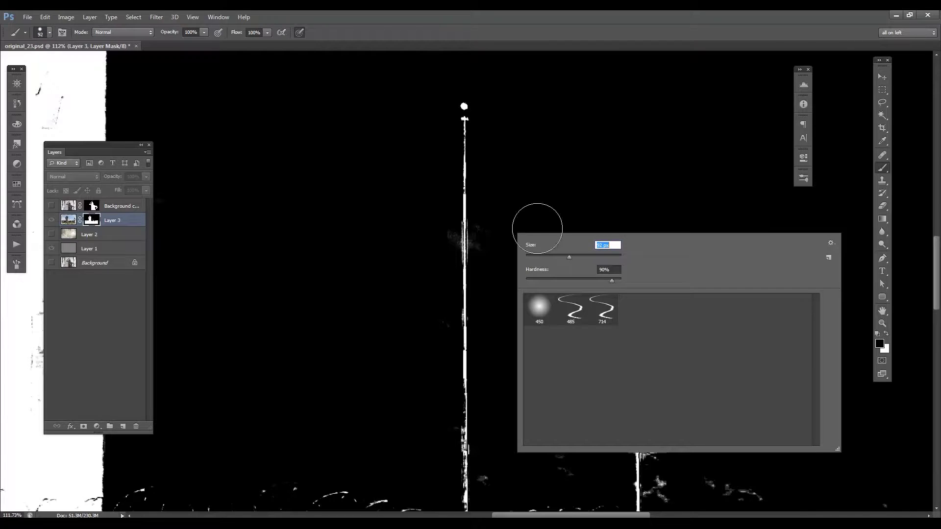
mouse_move(488, 225)
mouse_down()
mouse_move(481, 259)
mouse_move(480, 216)
mouse_up()
drag(434, 239, 447, 230)
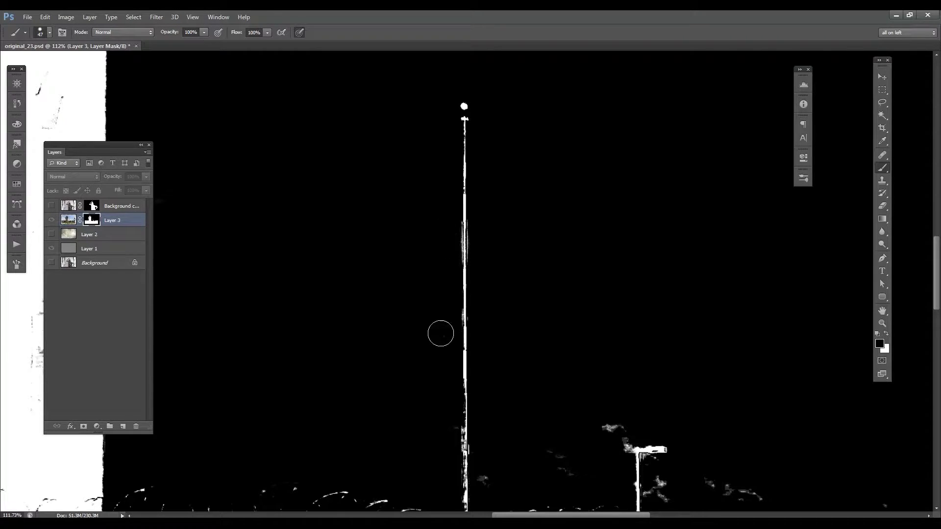
Step: Paint the grey cloud residue around the lamp posts and above the razor wire black in the tower layer's mask
drag(513, 369, 478, 232)
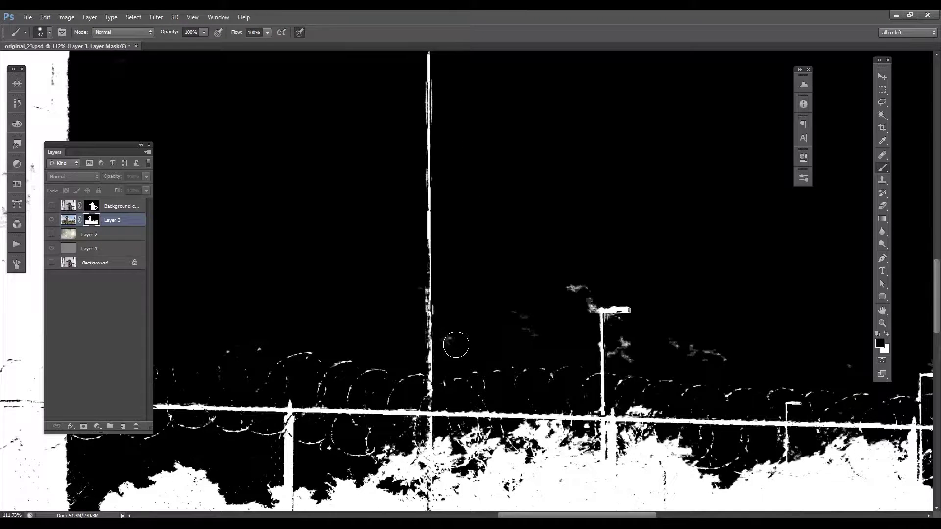
mouse_move(625, 348)
mouse_down()
mouse_move(611, 336)
mouse_move(619, 350)
mouse_up()
mouse_move(693, 349)
mouse_down()
mouse_move(716, 343)
mouse_move(725, 354)
mouse_up()
mouse_move(567, 292)
mouse_down()
mouse_move(590, 286)
mouse_move(510, 262)
mouse_up()
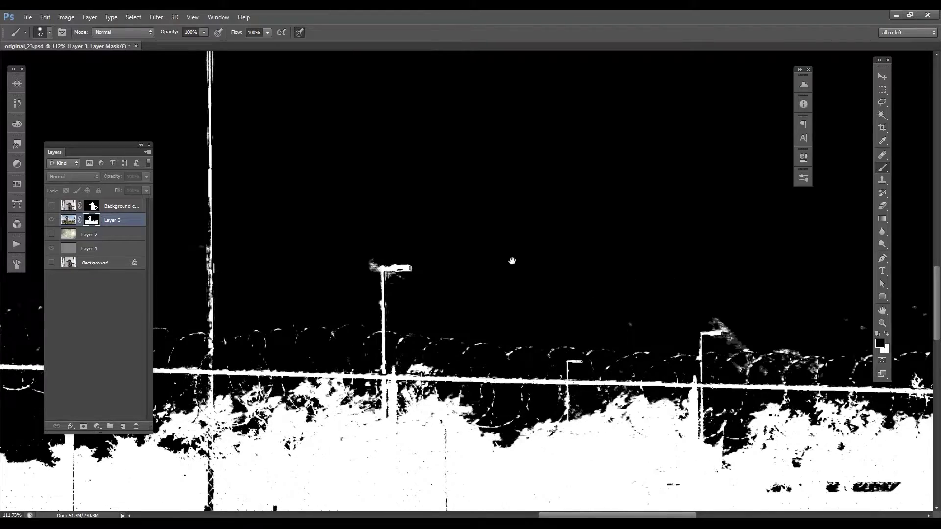
drag(588, 322, 476, 272)
drag(530, 314, 512, 317)
drag(471, 326, 557, 316)
drag(363, 245, 522, 263)
drag(313, 245, 479, 262)
drag(477, 223, 498, 245)
Step: Switch to white and paint over the dark specks along the tower wall's right edge in the mask
key(x)
mouse_move(451, 222)
mouse_down()
mouse_move(466, 210)
mouse_move(481, 230)
mouse_move(484, 289)
mouse_move(511, 228)
mouse_up()
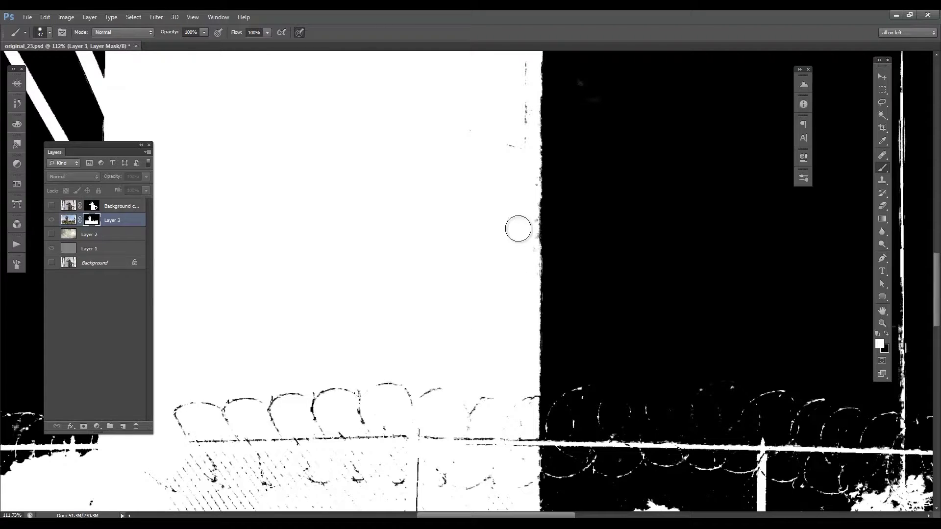
scroll(487, 287, up, 5)
drag(505, 296, 498, 264)
key(x)
key(x)
scroll(488, 238, up, 4)
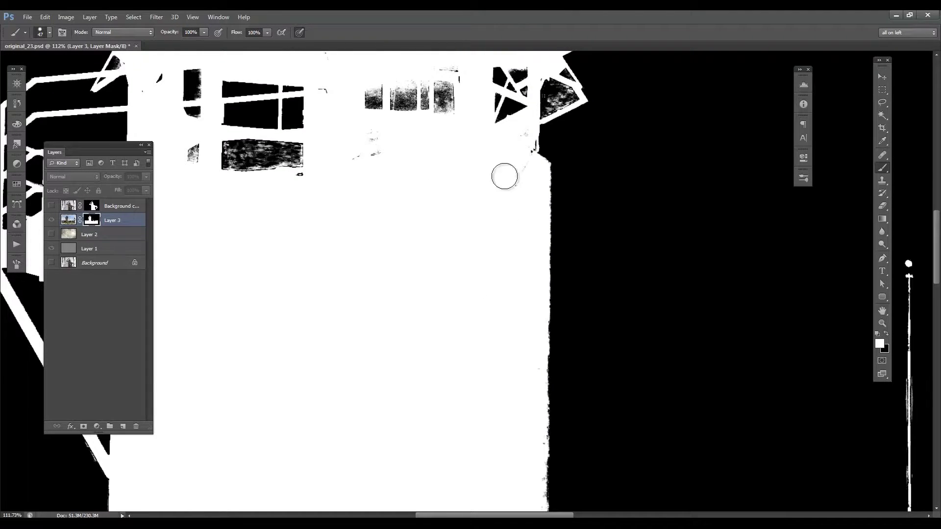
drag(517, 163, 516, 290)
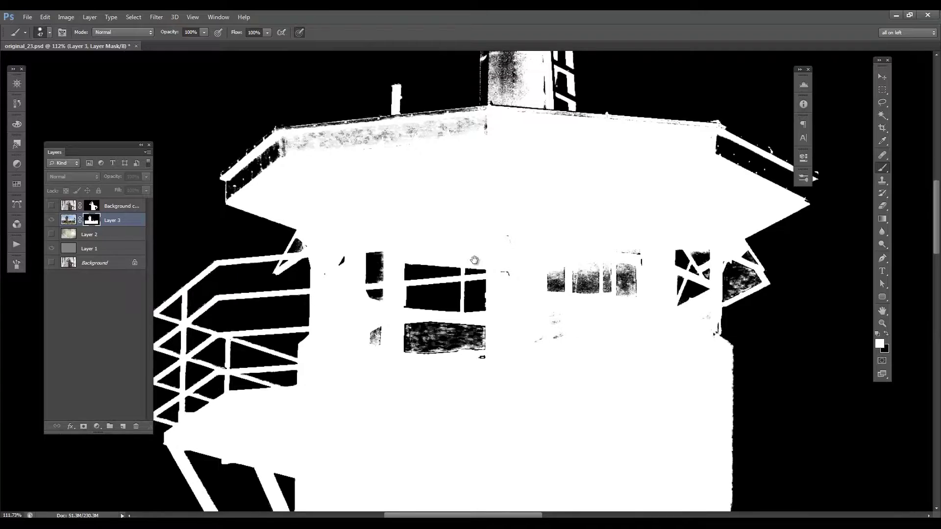
Step: Compare the tower cabin with its mask, then paint the grey patches along the left roof edge solid white
alt+click(91, 220)
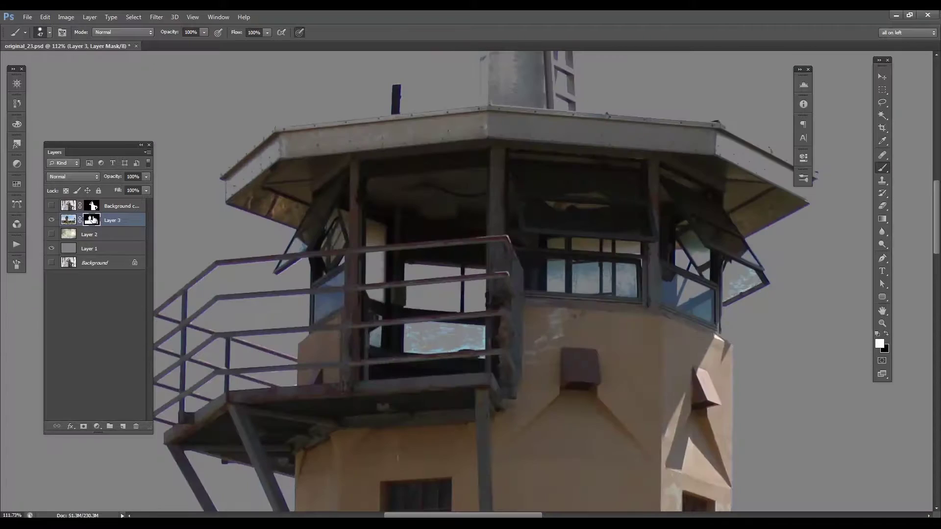
alt+click(92, 220)
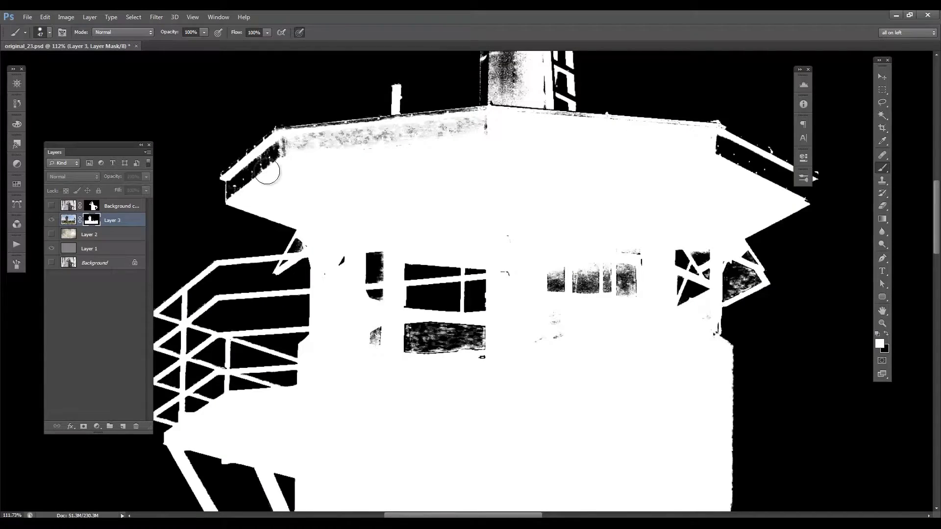
alt+click(91, 222)
alt+click(93, 220)
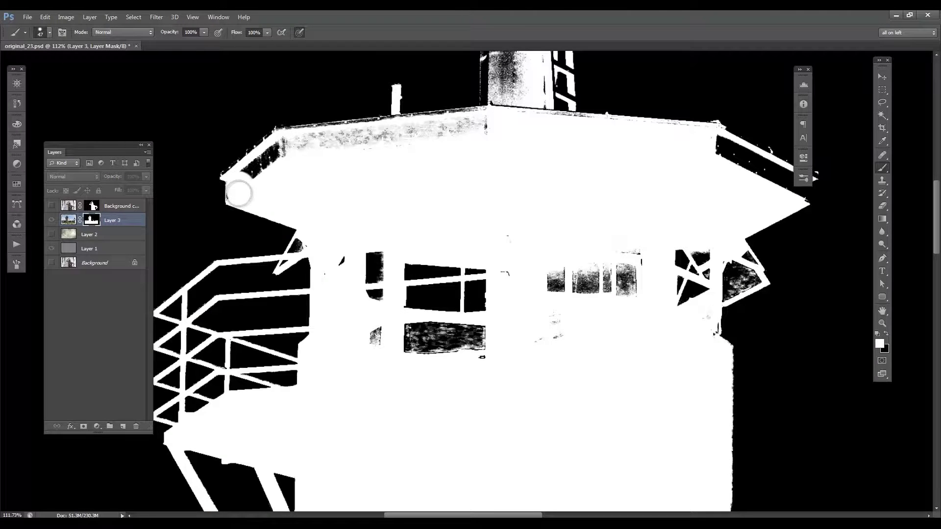
mouse_move(237, 194)
mouse_down()
mouse_move(287, 147)
mouse_move(465, 132)
mouse_up()
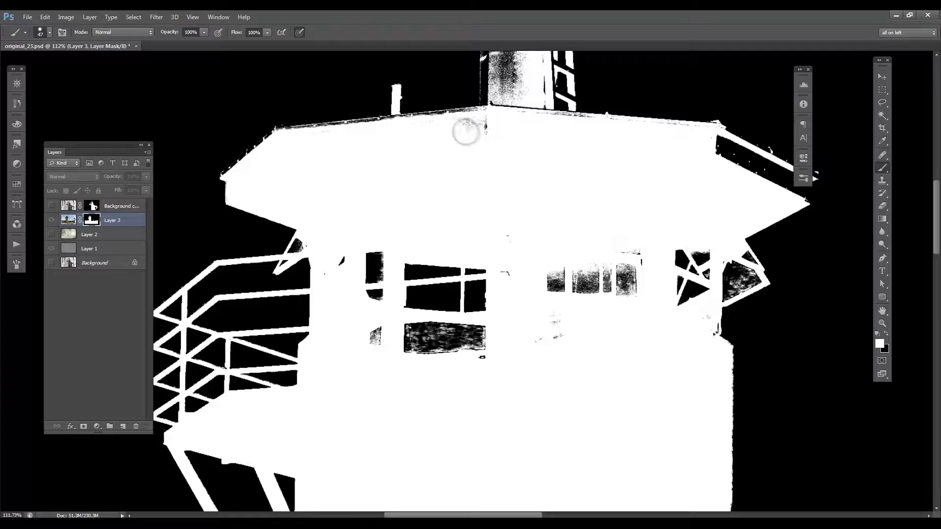
Step: Compare the mask with the photo again and paint the speckled tank on the tower roof solid white
alt+click(90, 221)
alt+click(94, 223)
drag(448, 148, 416, 296)
alt+click(89, 221)
alt+click(90, 221)
mouse_move(463, 174)
mouse_down()
mouse_move(459, 249)
mouse_move(467, 171)
mouse_move(477, 171)
mouse_move(509, 276)
mouse_up()
Step: Undo the stray white stroke, switch back to black and clean the open sky left of the tower roof in the mask
drag(201, 124, 237, 120)
key(ctrl+z)
key(x)
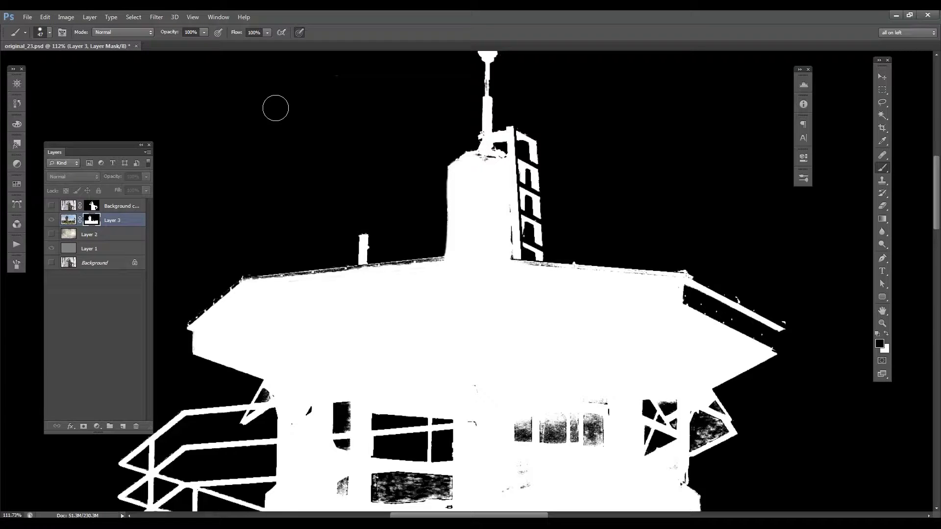
drag(364, 158, 344, 164)
drag(331, 166, 471, 49)
mouse_move(462, 199)
mouse_down()
mouse_move(466, 174)
mouse_move(592, 183)
mouse_up()
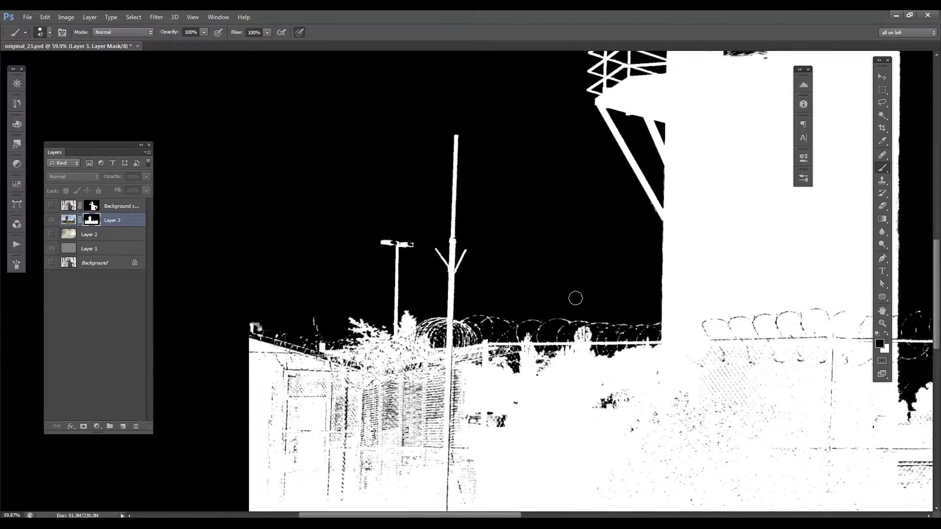
click(566, 261)
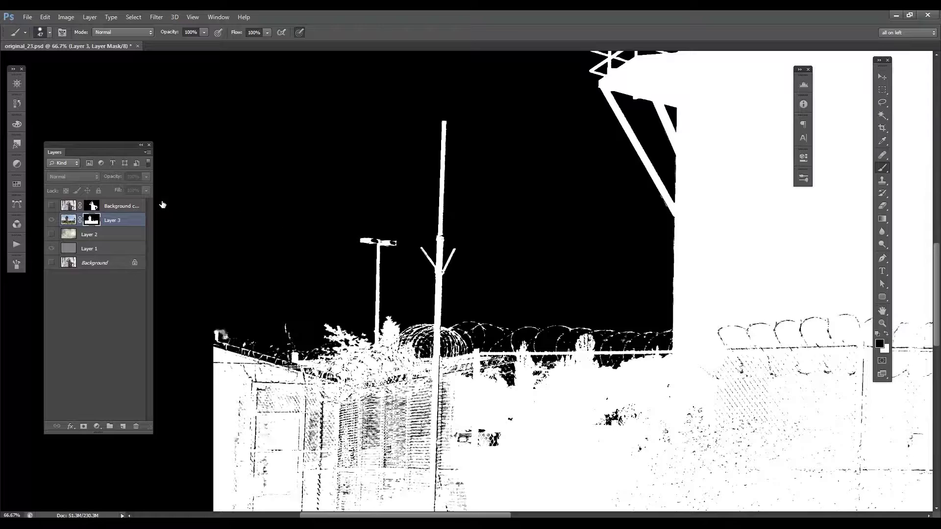
Step: Leave the mask-only view, fit the whole tower picture and show the stormy sky layer behind it
alt+click(90, 226)
drag(578, 199, 523, 204)
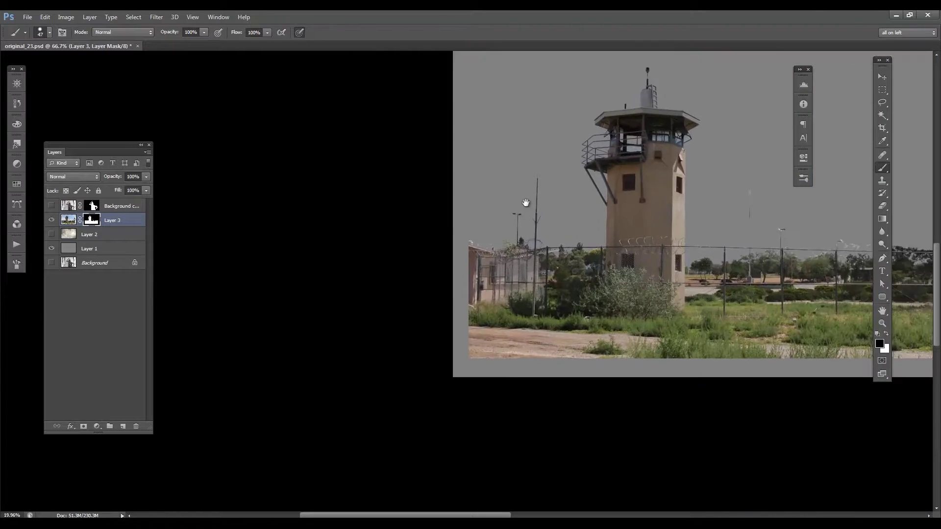
key(v)
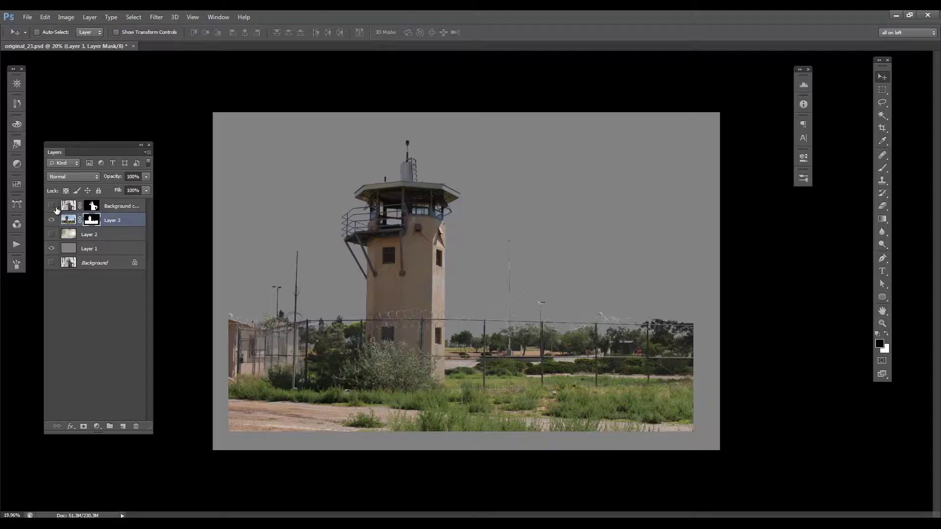
click(52, 234)
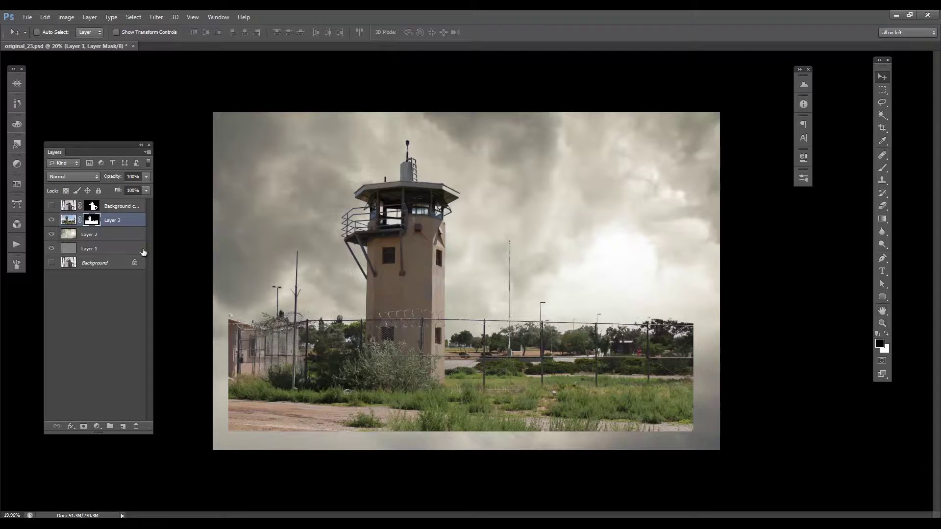
Step: Rename the tower layer as prison
double_click(116, 222)
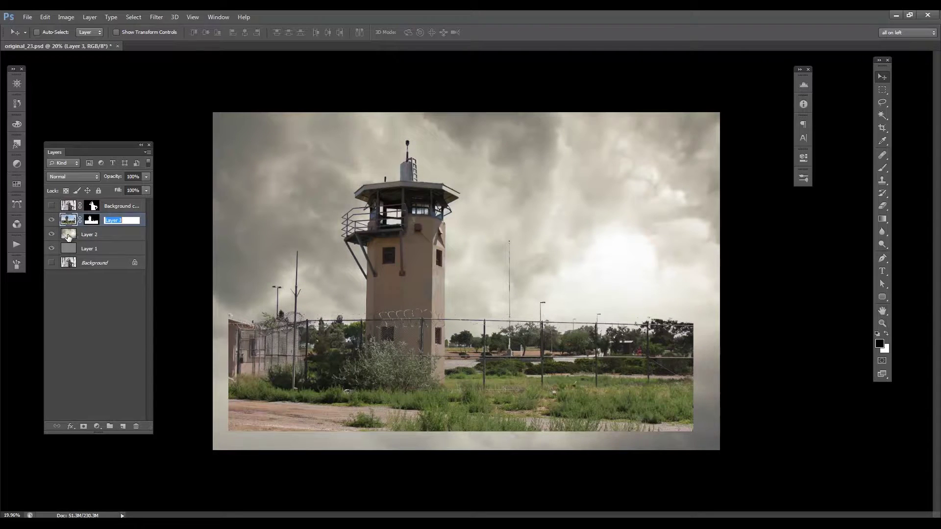
text(prison)
key(Return)
Step: Show the machete man's layer and move the prison layer down and left so the tower stands beside his raised arm
drag(443, 156, 416, 189)
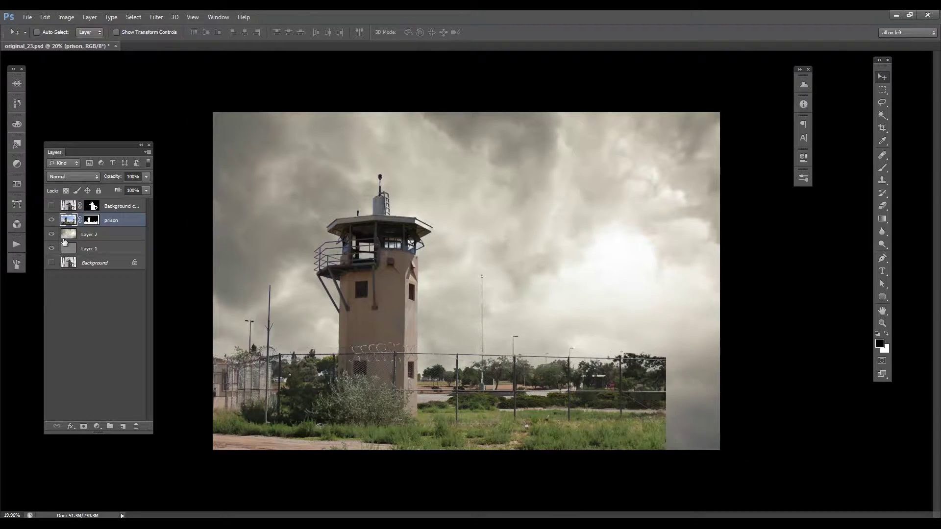
click(52, 206)
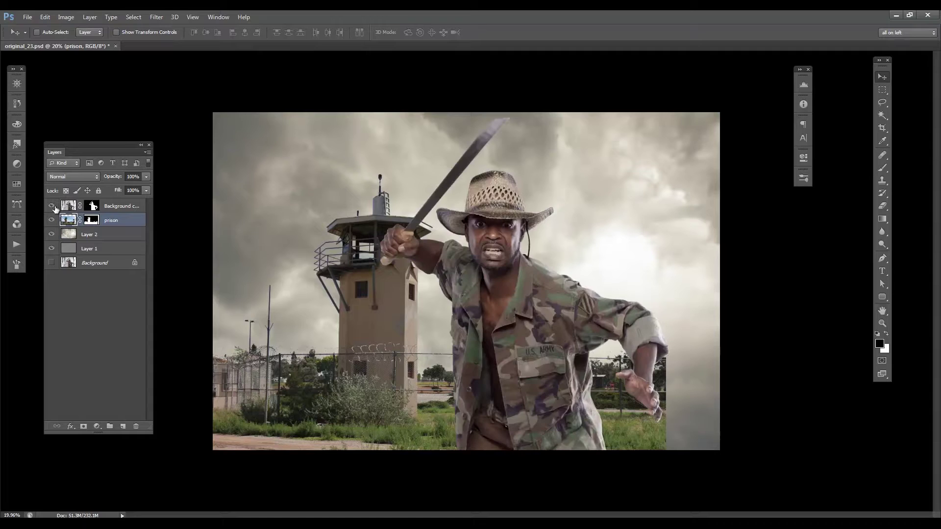
drag(369, 294, 348, 304)
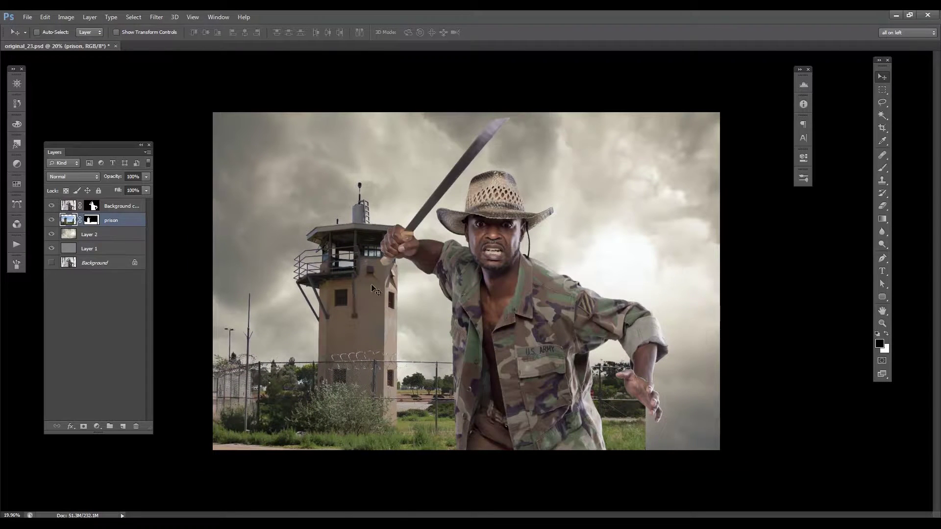
drag(386, 300, 380, 300)
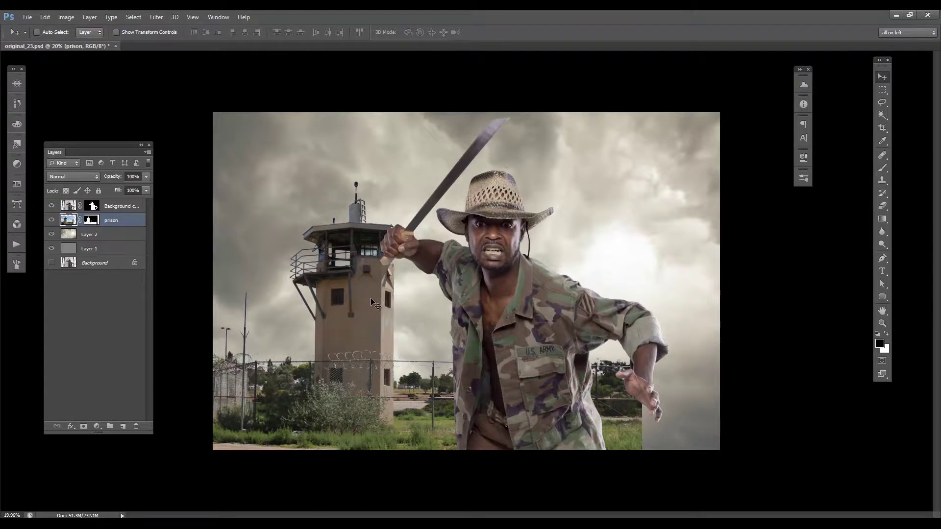
Step: Duplicate the prison layer and flip the copy horizontally
key(ctrl+j)
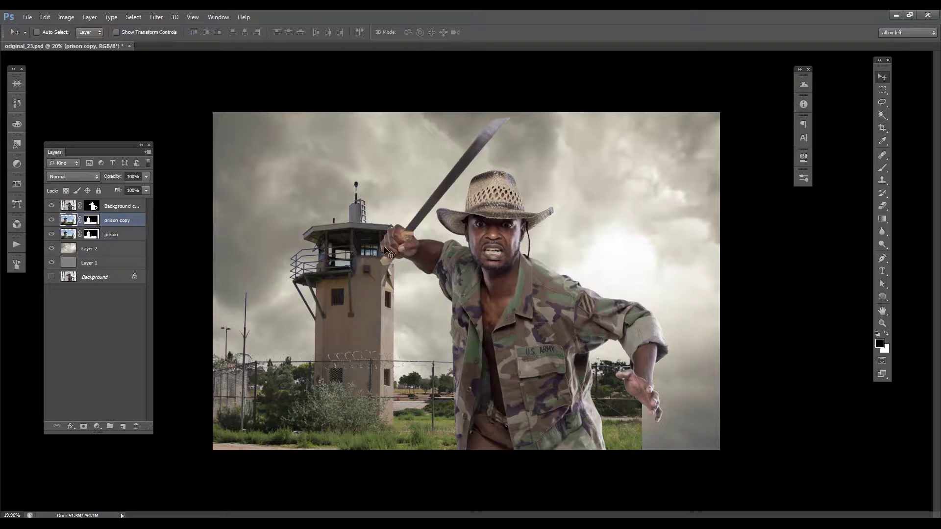
key(ctrl+t)
right_click(464, 277)
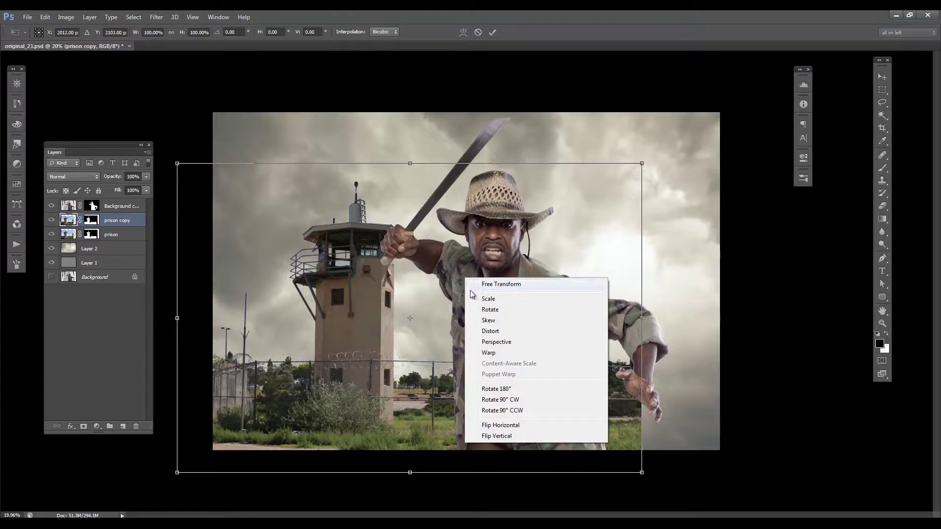
click(504, 425)
Step: Move the flipped copy to the canvas's right side and rotate it slightly so its fence continues the original fence line
drag(232, 391, 574, 370)
drag(634, 384, 665, 387)
drag(578, 345, 578, 349)
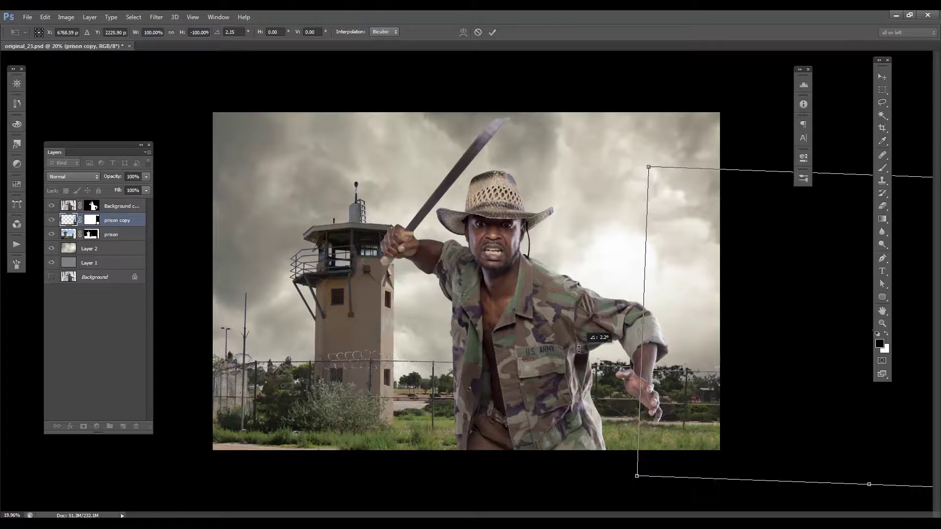
drag(666, 313, 656, 309)
drag(576, 336, 577, 349)
drag(655, 316, 655, 312)
drag(576, 360, 577, 356)
drag(690, 289, 701, 289)
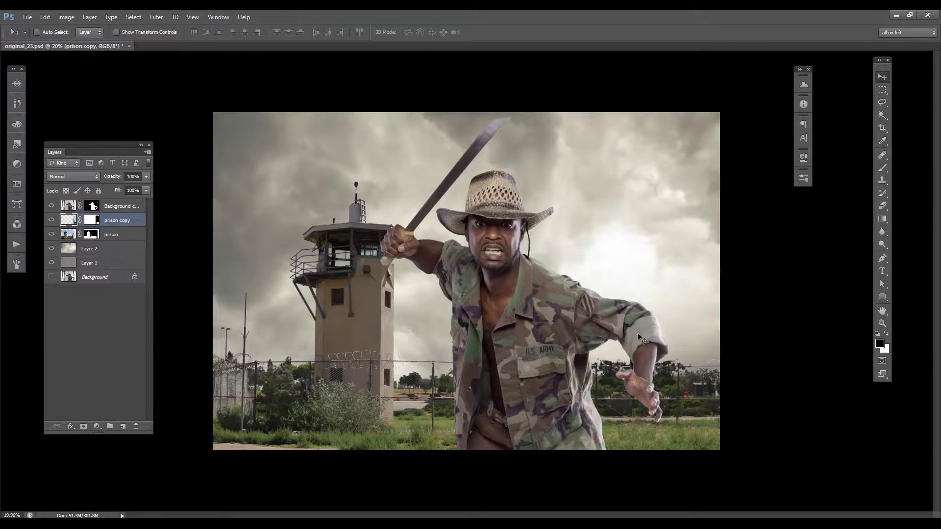
drag(632, 349, 587, 346)
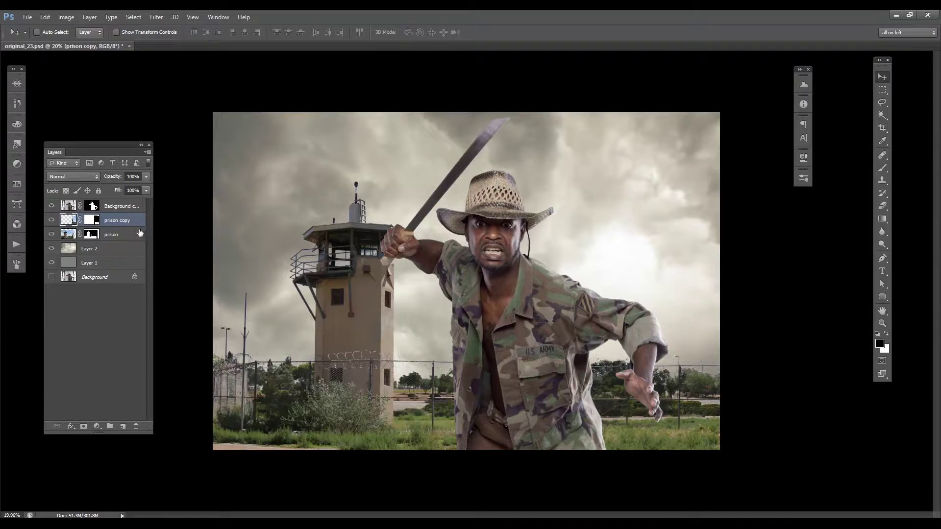
Step: Lower both prison layers together so the fence sits near the canvas's bottom edge, then merge them into one layer
shift+click(126, 236)
drag(402, 293, 376, 343)
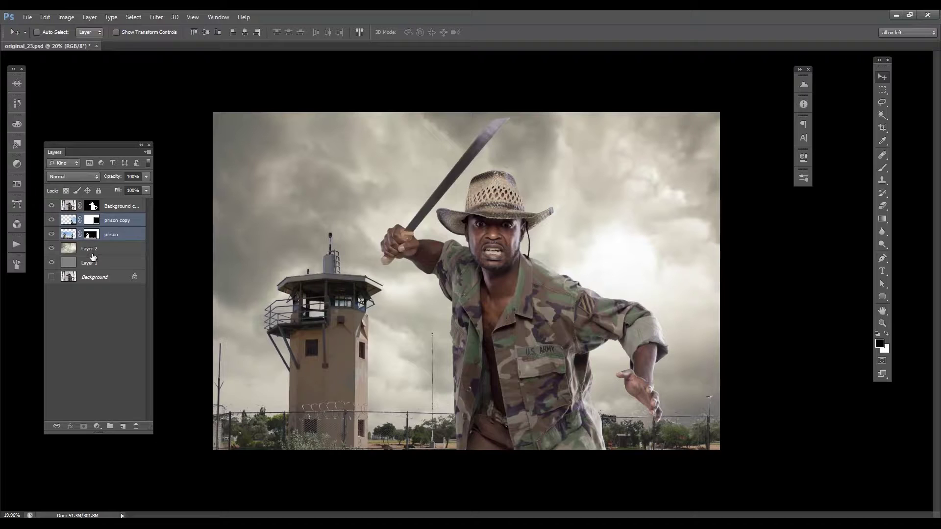
key(ctrl+e)
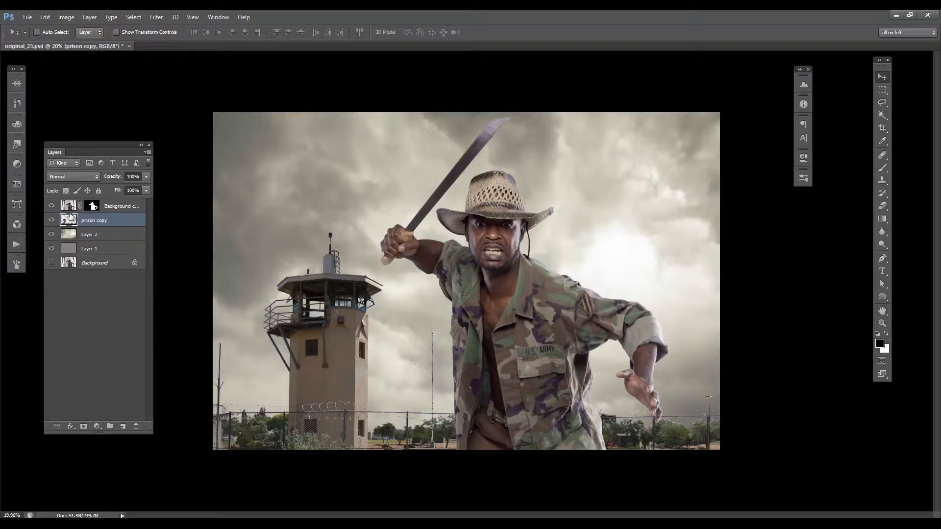
Step: Apply a custom Lens Correction to the merged prison layer with Remove Distortion +8.00 and a slight negative vertical perspective
click(155, 17)
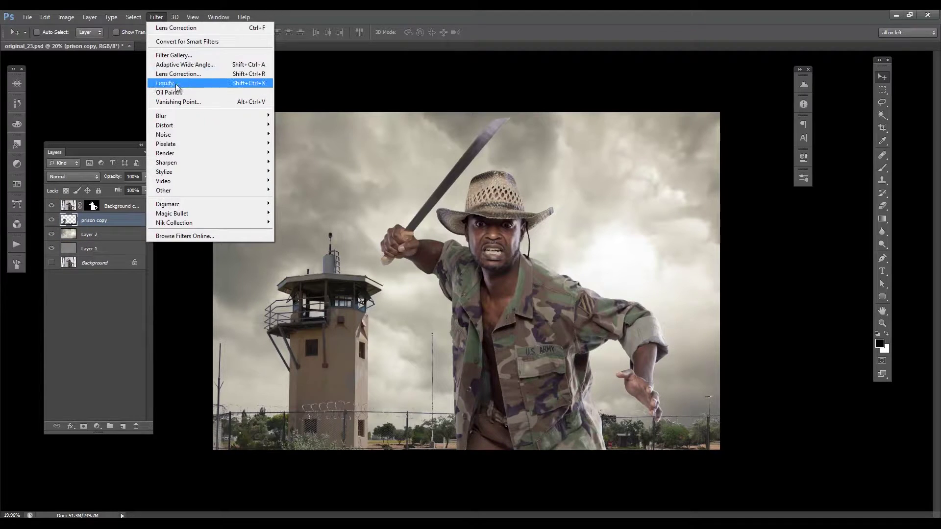
click(194, 76)
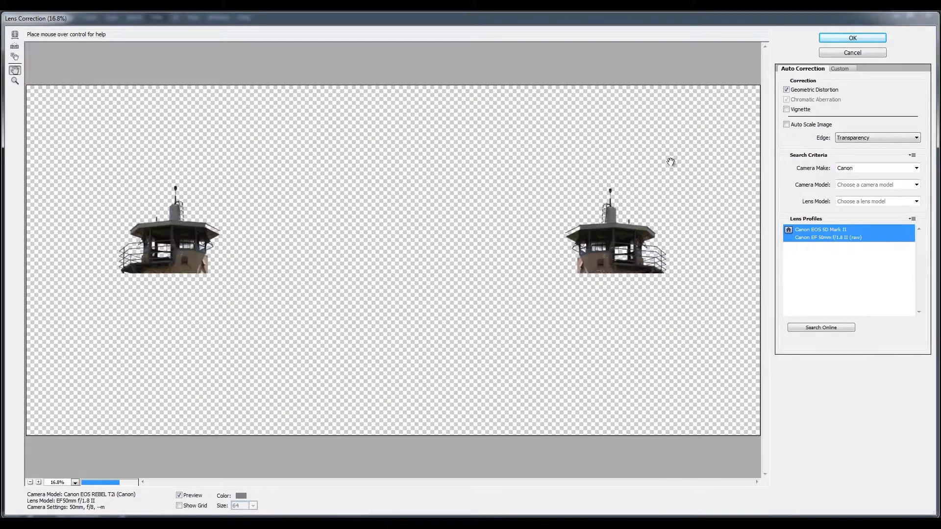
click(840, 69)
drag(853, 279, 839, 283)
mouse_move(854, 112)
mouse_down()
mouse_move(848, 117)
mouse_move(857, 117)
mouse_up()
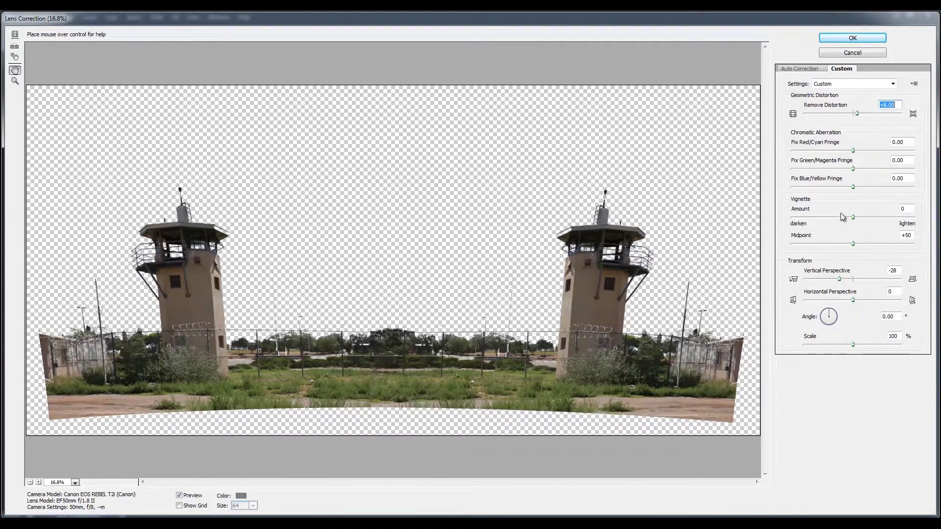
drag(840, 279, 846, 279)
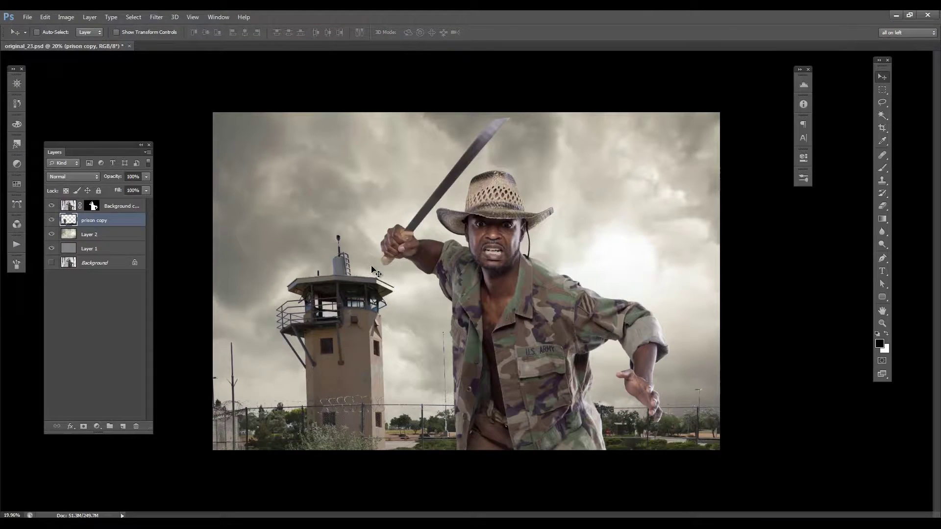
Step: Move the prison layer down and left behind the man and rotate it about 0.5° to level the fence
drag(425, 298, 391, 304)
key(ctrl+t)
drag(279, 168, 288, 160)
drag(300, 226, 302, 235)
drag(343, 174, 335, 176)
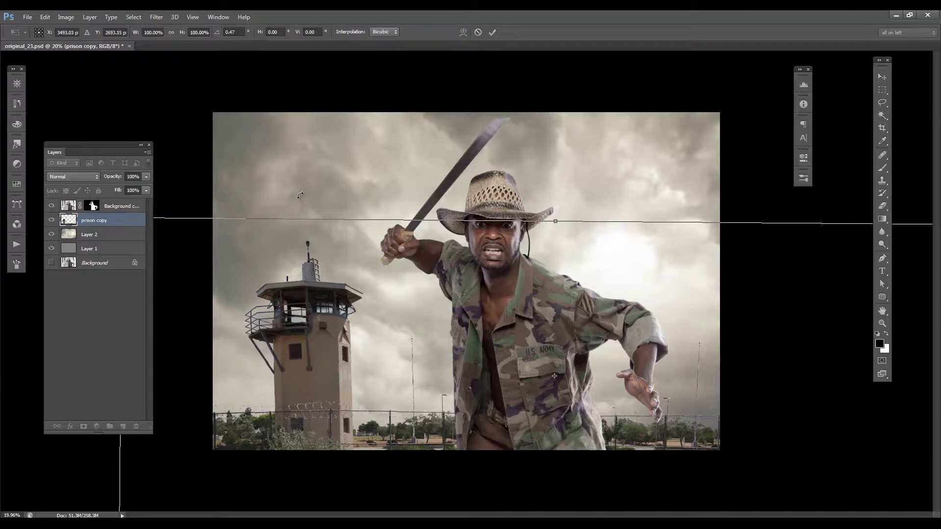
key(Return)
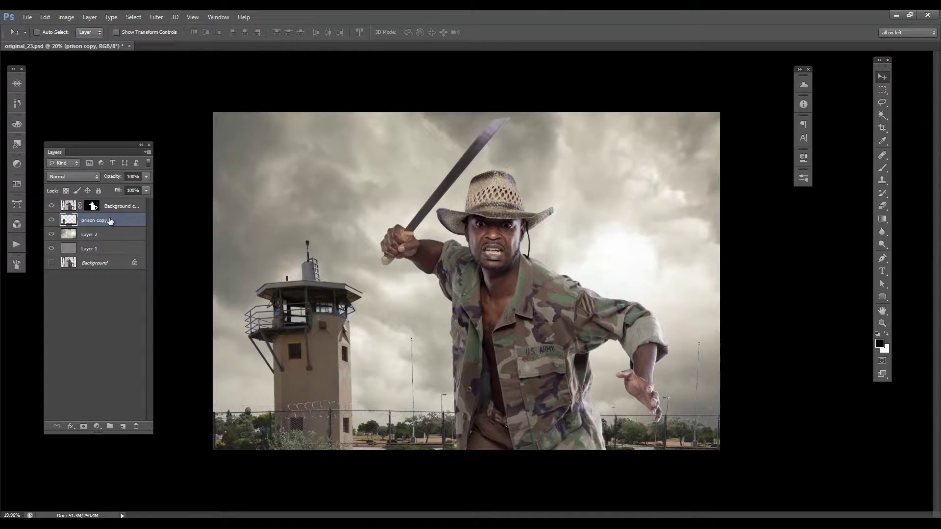
Step: Defringe the prison layer with a width of 2 pixels to clean the edge halos around the fence and lamp posts
click(90, 17)
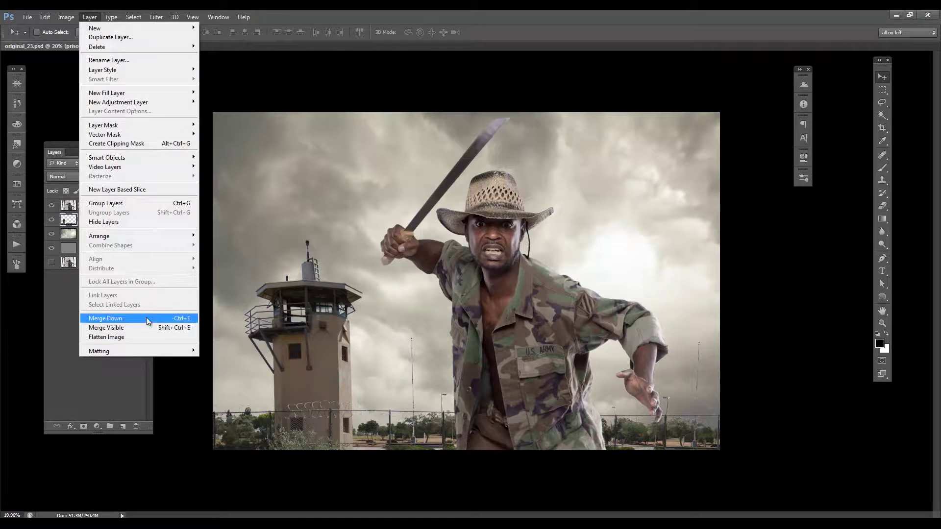
mouse_move(186, 350)
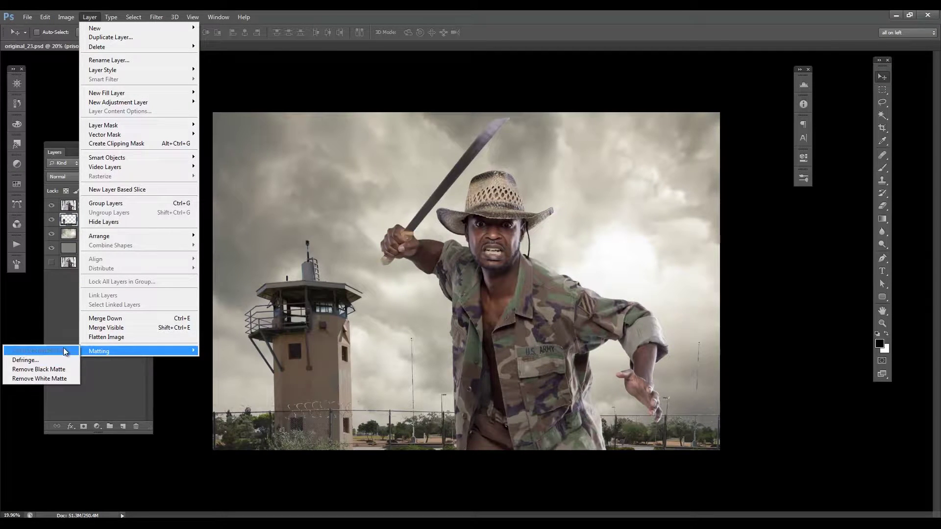
click(425, 408)
scroll(630, 407, up, 10)
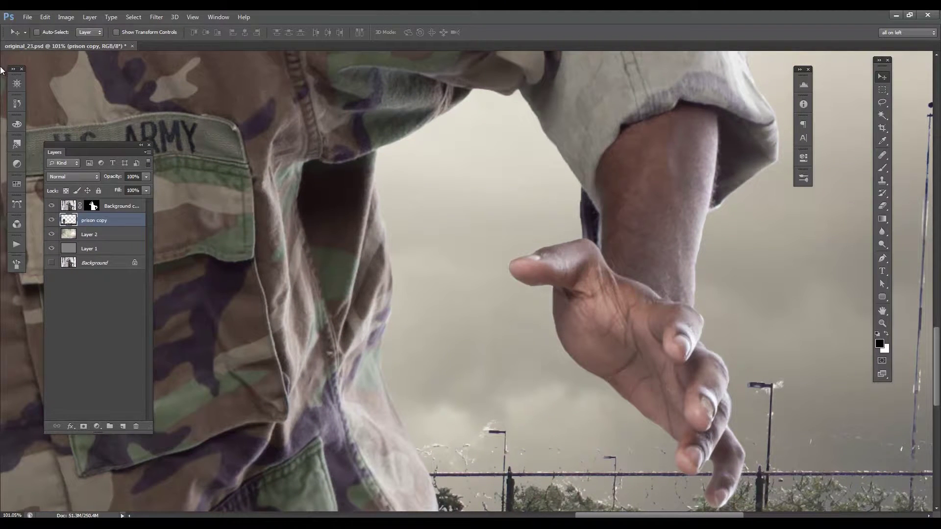
click(98, 18)
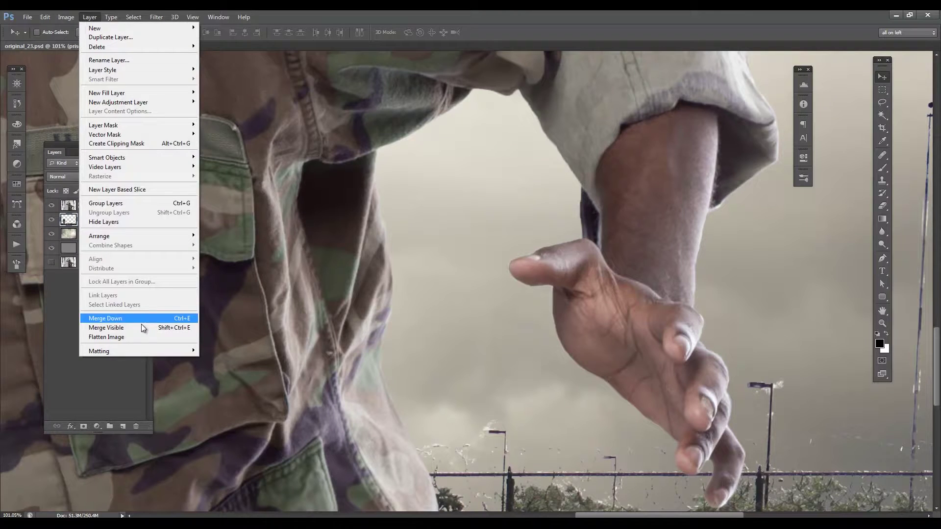
mouse_move(104, 353)
click(60, 361)
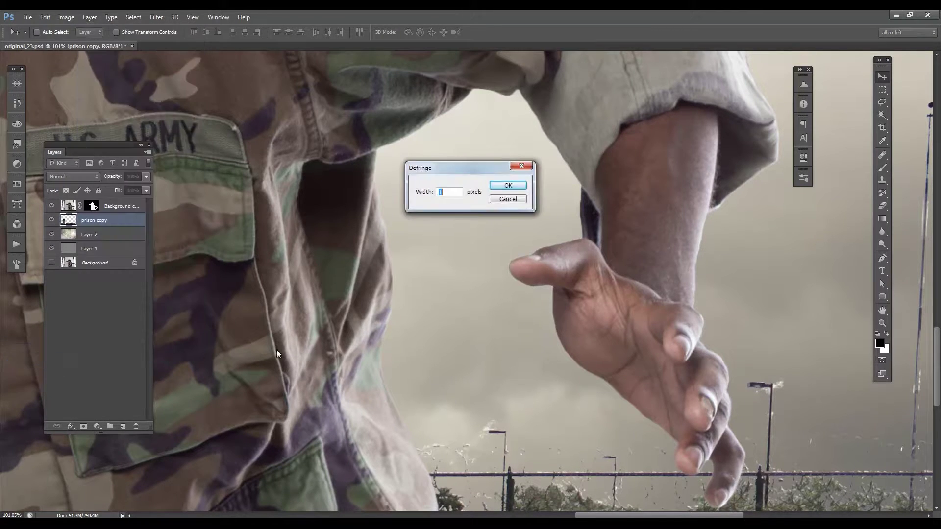
text(2)
click(506, 186)
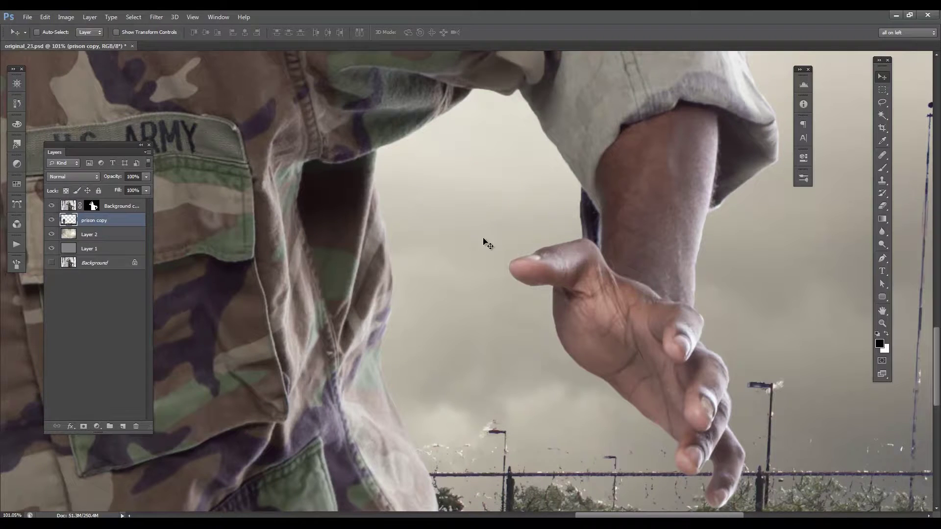
drag(520, 296, 461, 275)
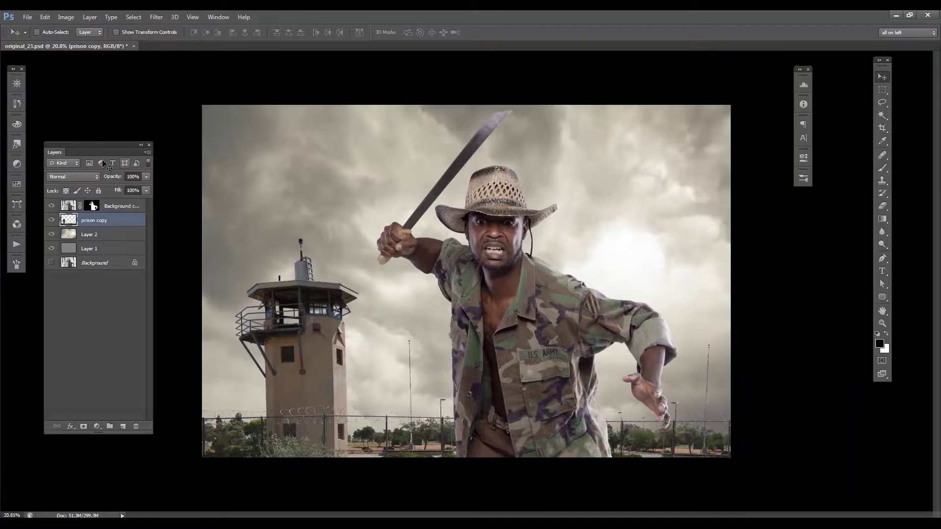
Step: Add a layer mask to the prison layer and paint out the leftover blue sky in the tower windows with an 11 px black brush
drag(324, 292, 594, 280)
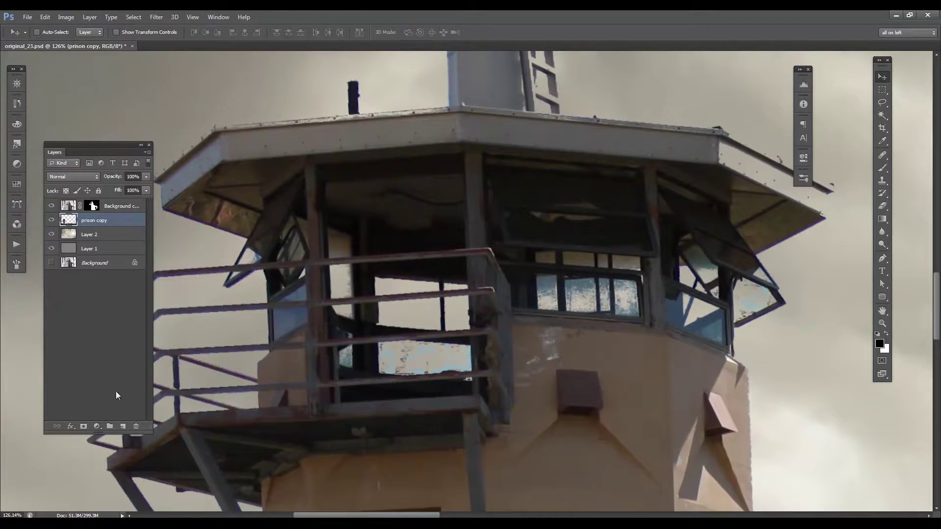
click(84, 427)
click(881, 168)
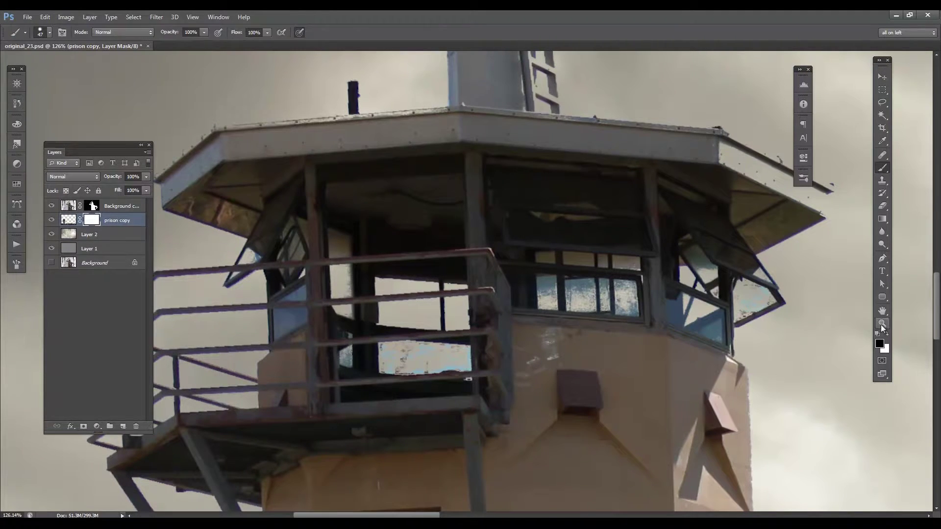
right_click(380, 239)
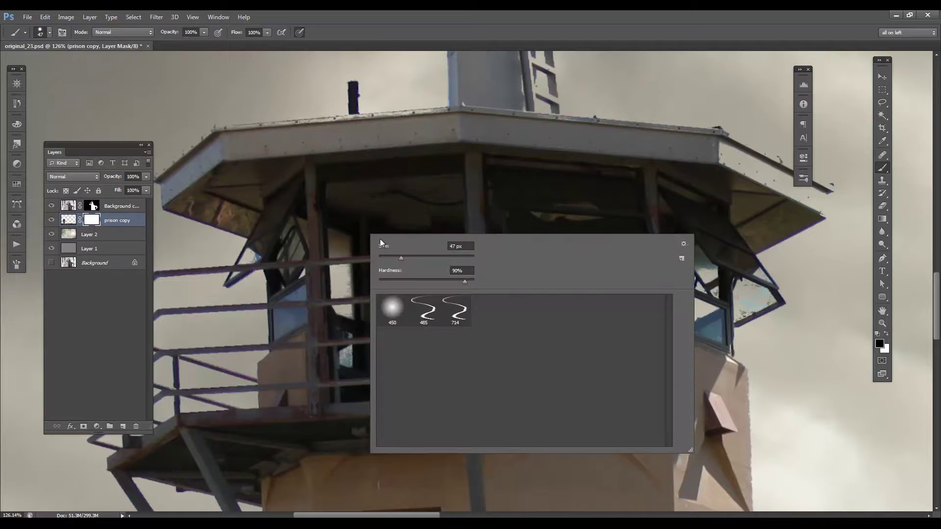
click(384, 256)
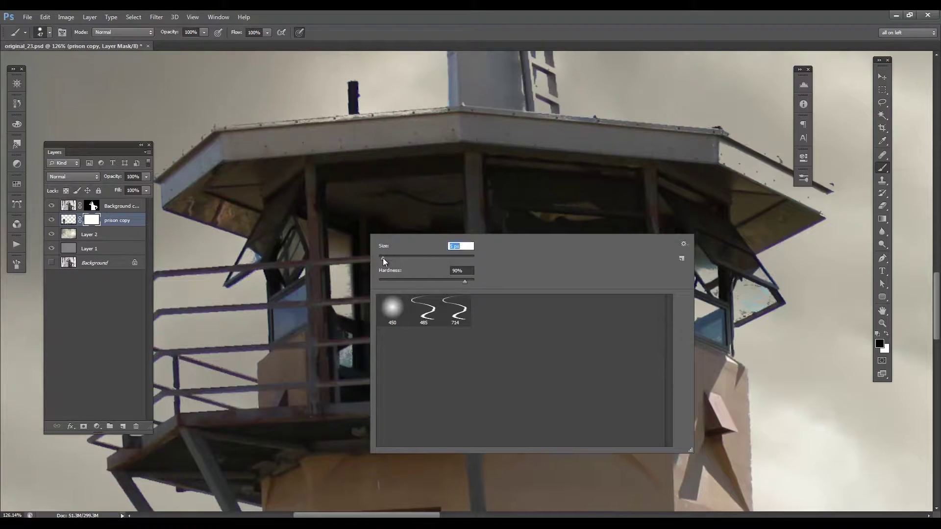
click(438, 281)
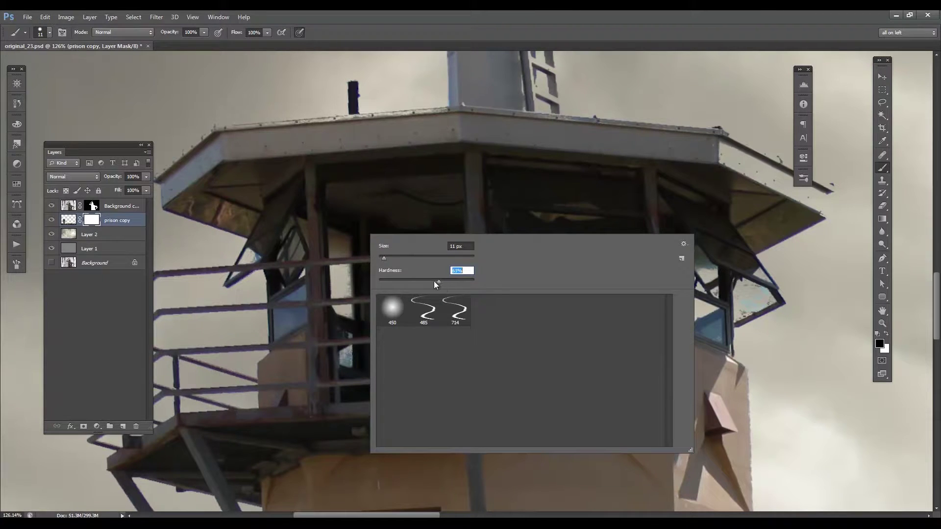
click(345, 354)
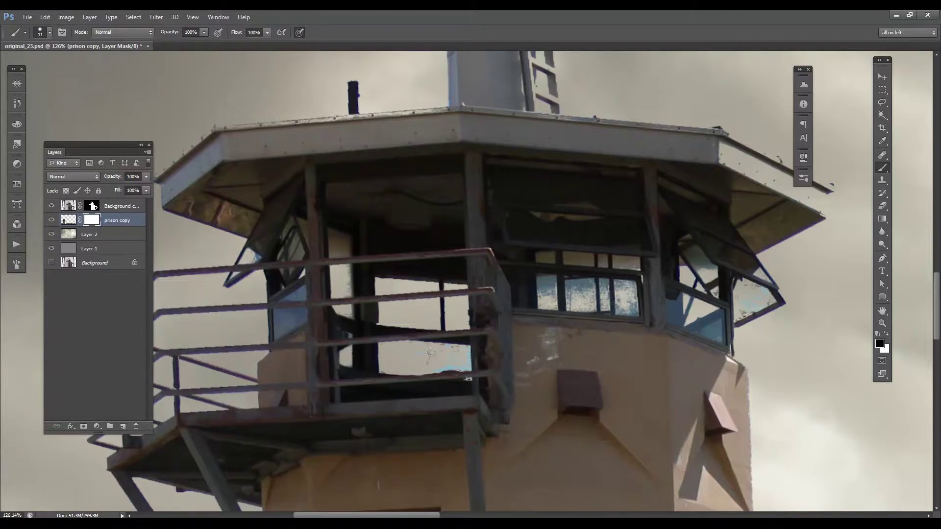
mouse_move(455, 368)
mouse_down()
mouse_move(432, 370)
mouse_move(432, 357)
mouse_move(409, 344)
mouse_move(469, 365)
mouse_up()
drag(510, 235, 467, 241)
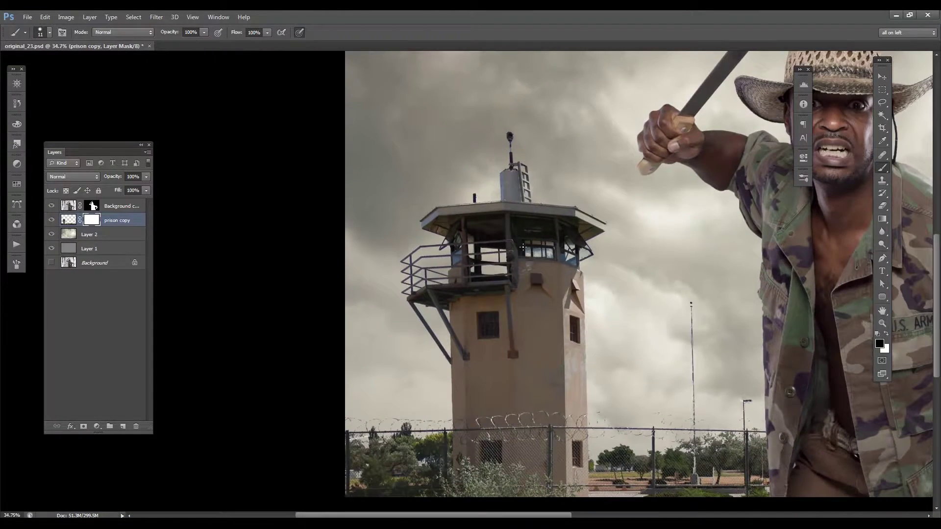
key(v)
drag(569, 259, 539, 261)
drag(790, 195, 598, 240)
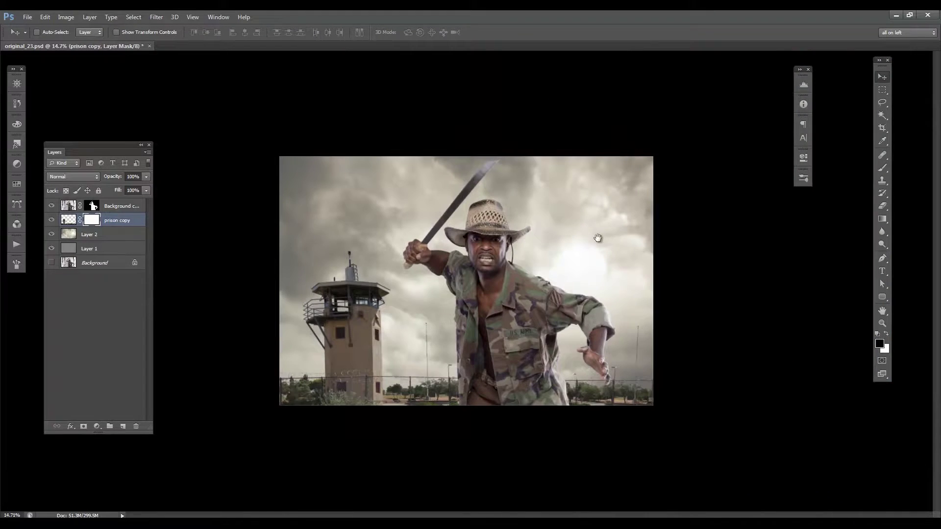
drag(456, 311, 472, 298)
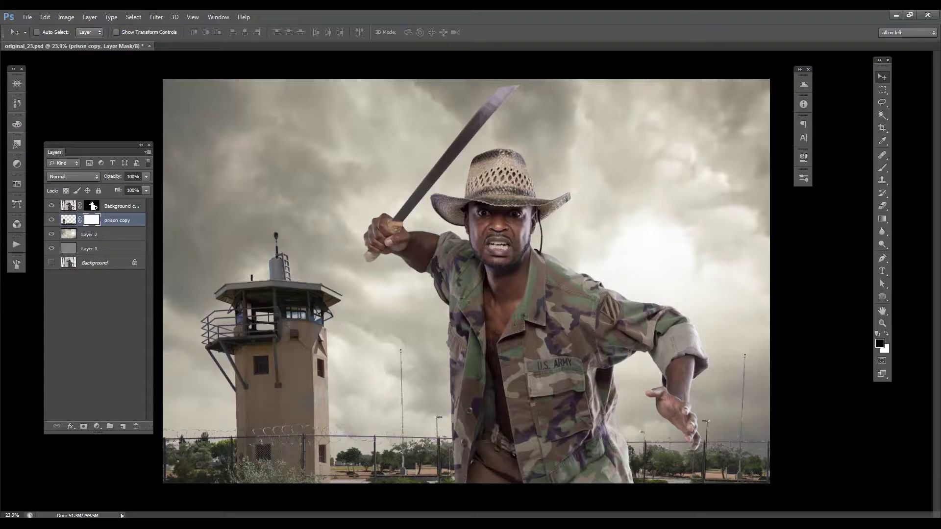
Step: Switch to Chrome, open the deviney vendor page at daz3d.com/deviney and maximize the browser window
drag(940, 93, 306, 76)
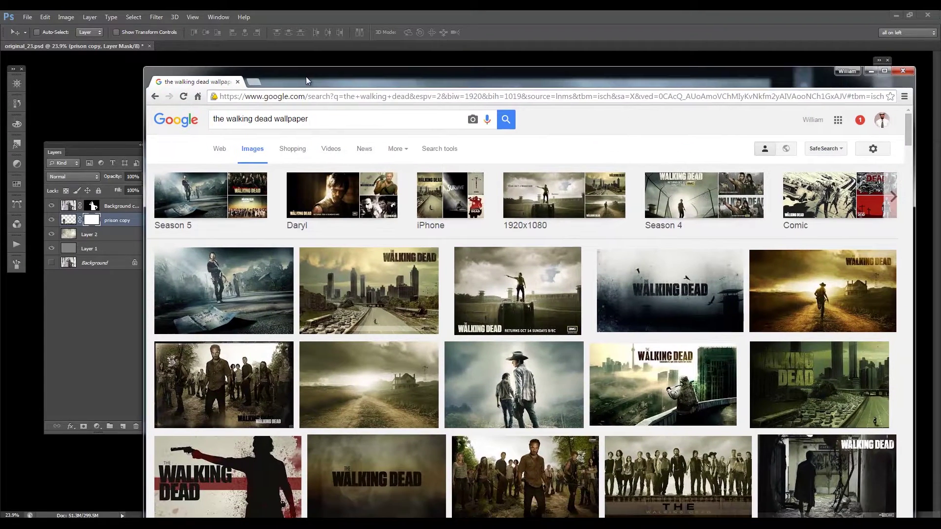
click(362, 96)
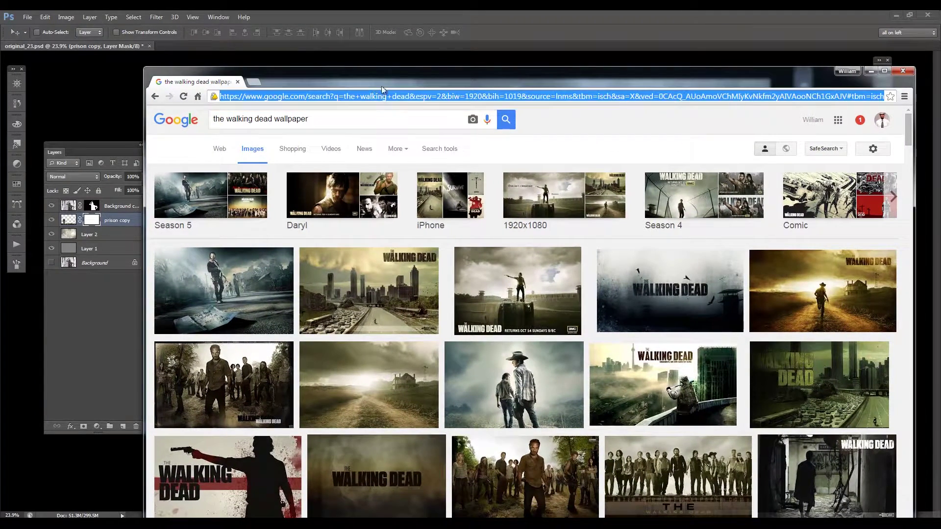
text(deviney)
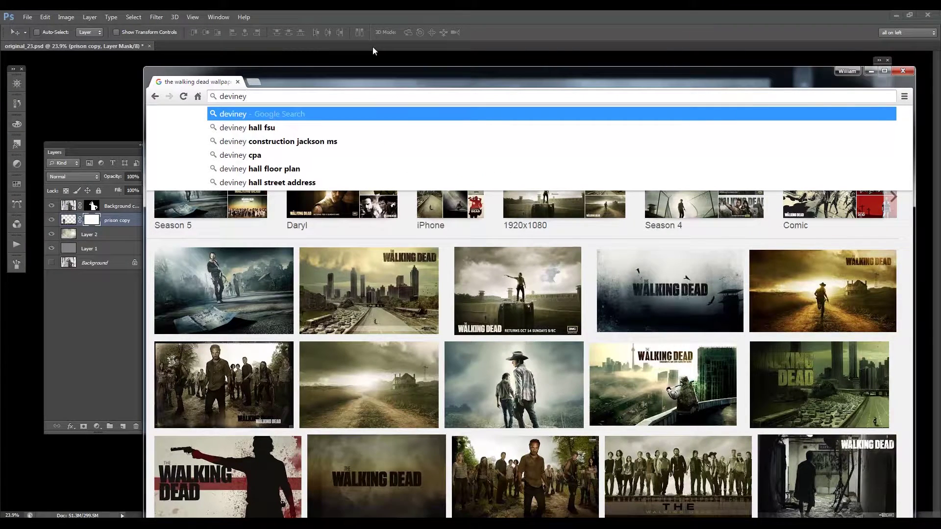
key(Return)
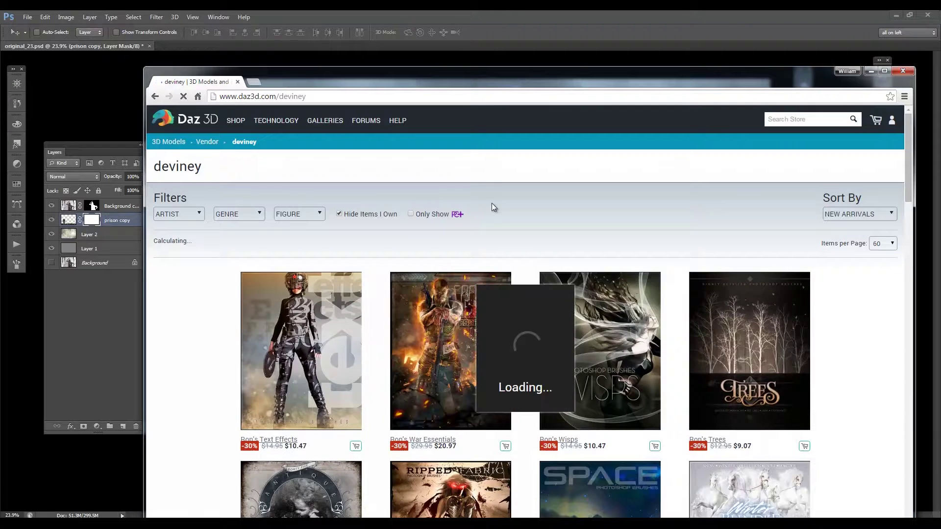
double_click(563, 80)
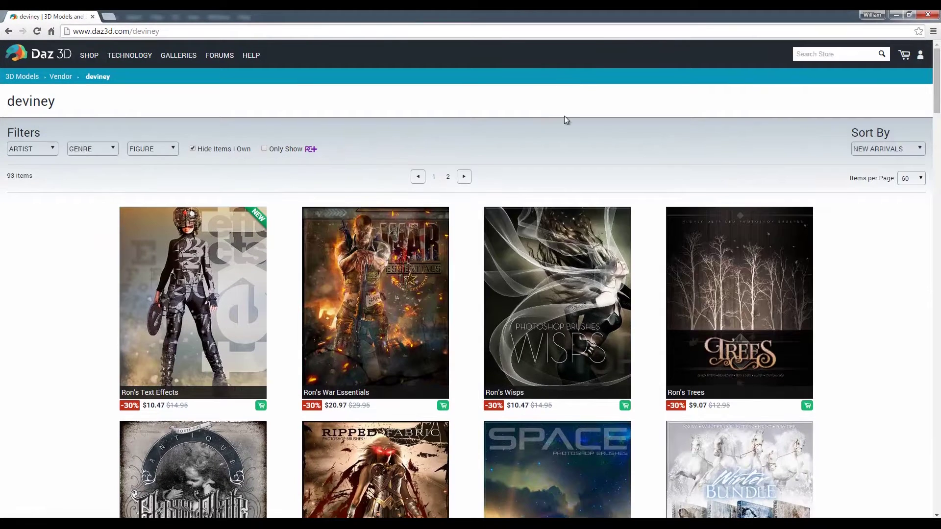
Step: Look through the vendor's Photoshop brush and texture products on the whole first page, and open page 2 of the listing
scroll(479, 266, down, 4)
scroll(479, 266, down, 1)
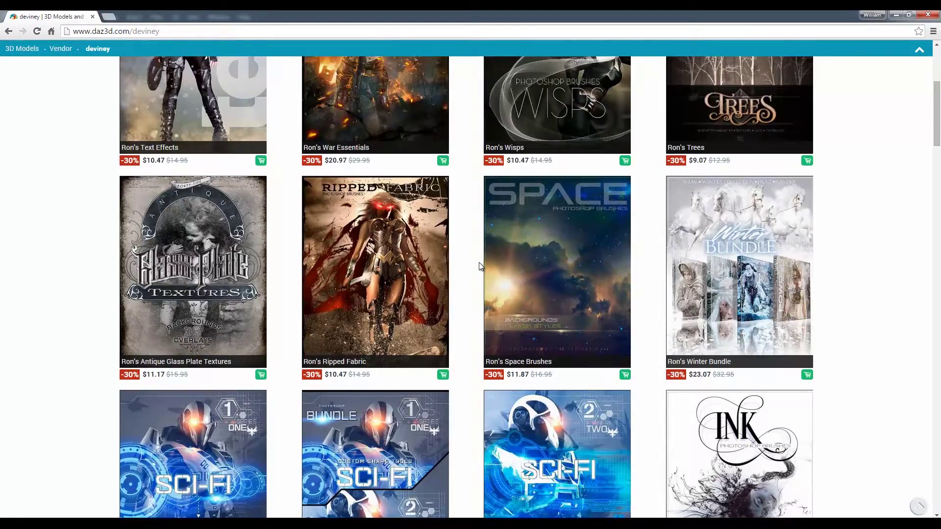
scroll(479, 266, down, 3)
scroll(479, 266, down, 2)
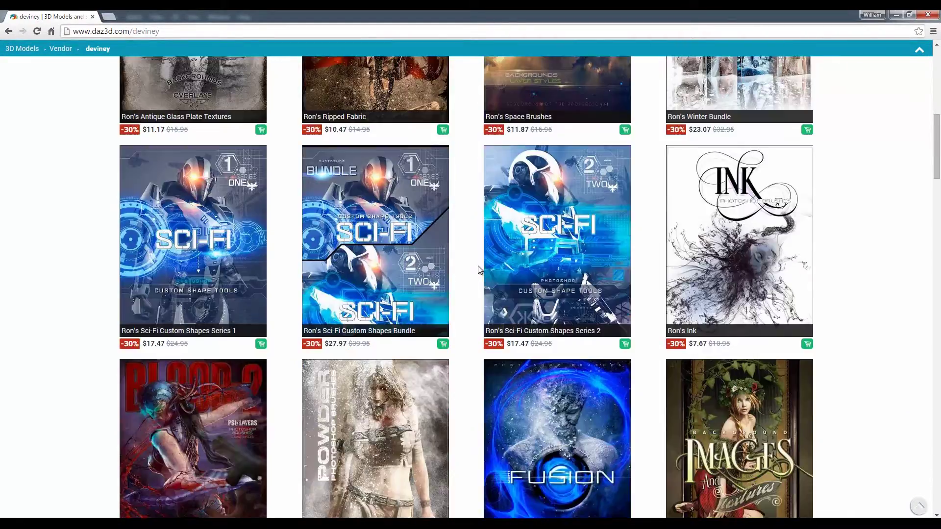
scroll(410, 265, down, 3)
scroll(474, 315, down, 3)
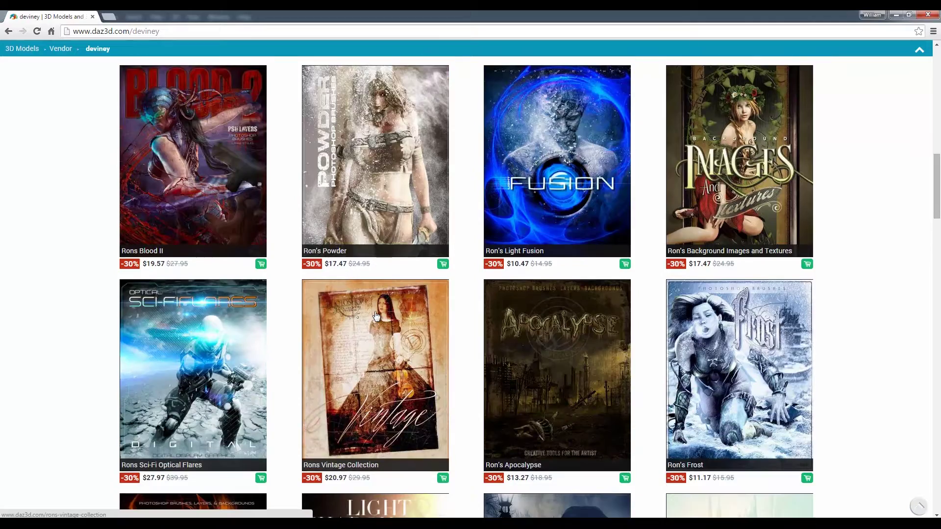
scroll(377, 315, down, 8)
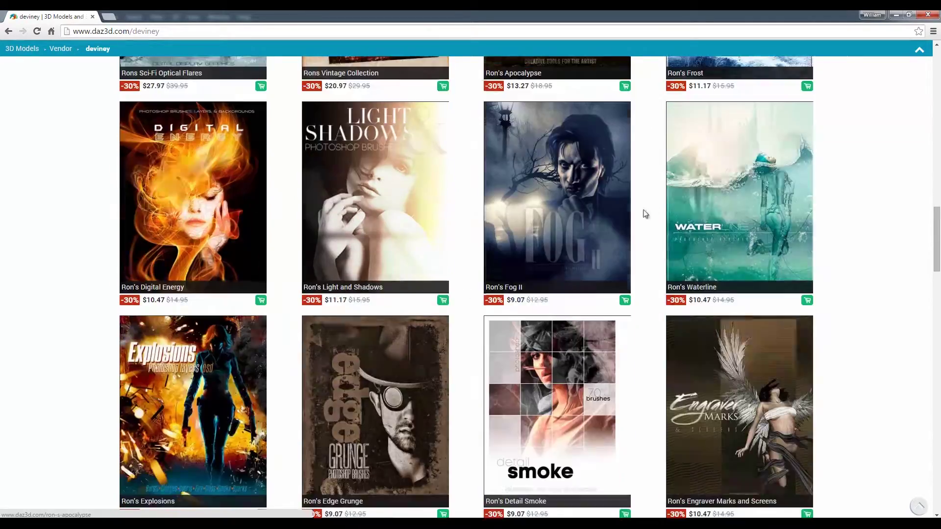
scroll(477, 305, down, 1)
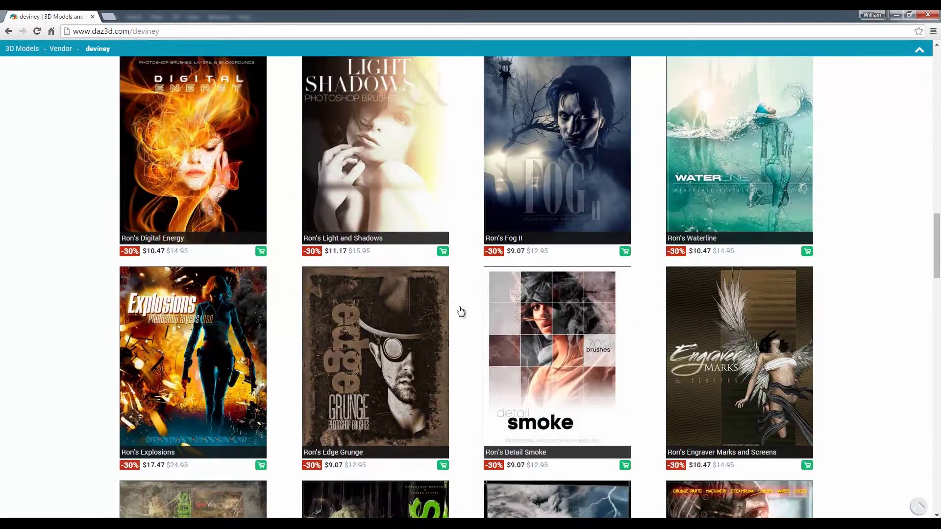
scroll(458, 311, down, 1)
scroll(177, 294, down, 4)
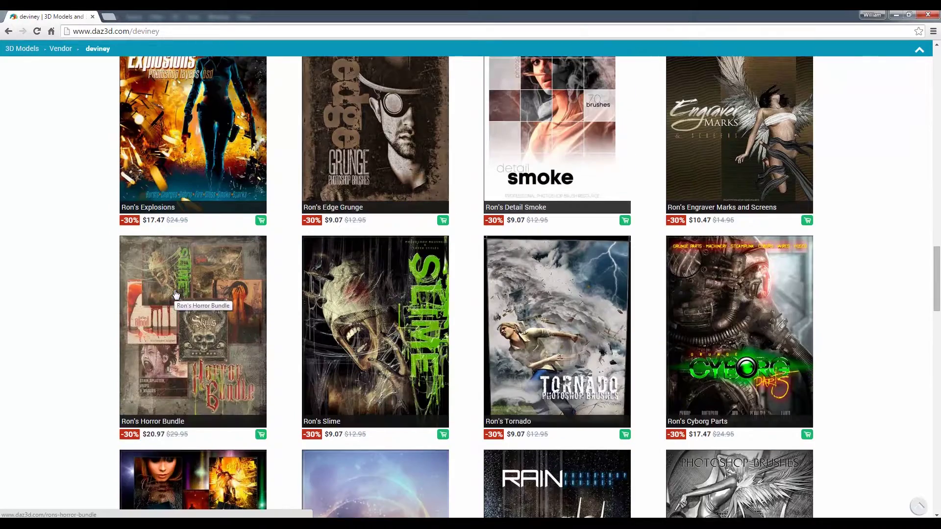
scroll(363, 301, down, 3)
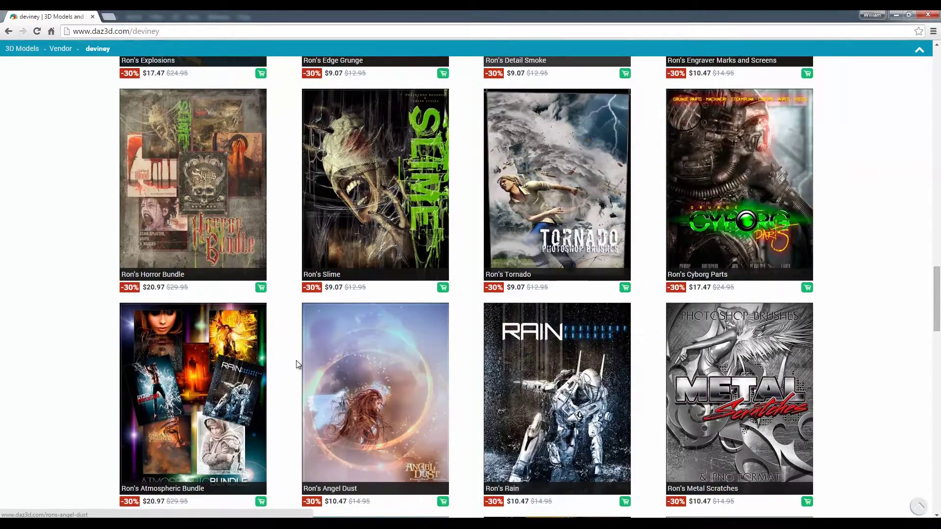
scroll(298, 363, down, 7)
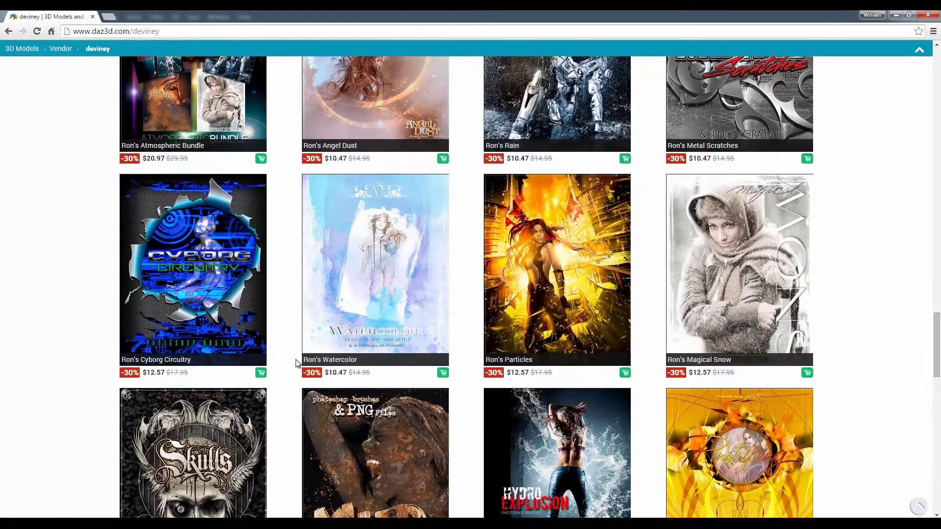
scroll(297, 363, down, 4)
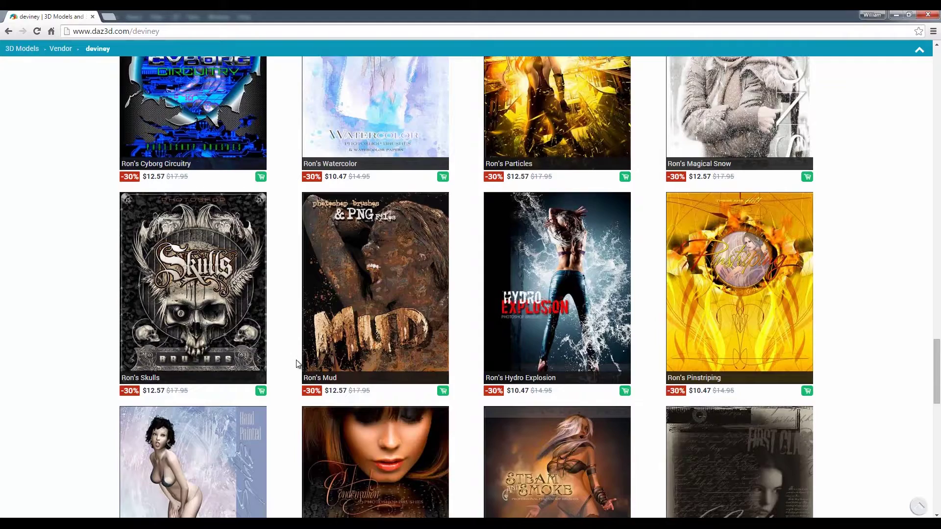
scroll(296, 363, down, 6)
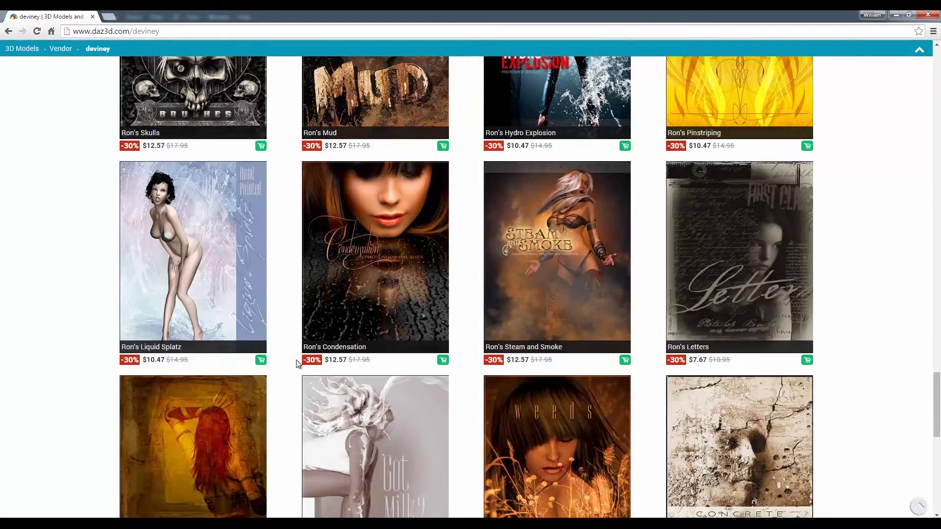
scroll(296, 364, down, 5)
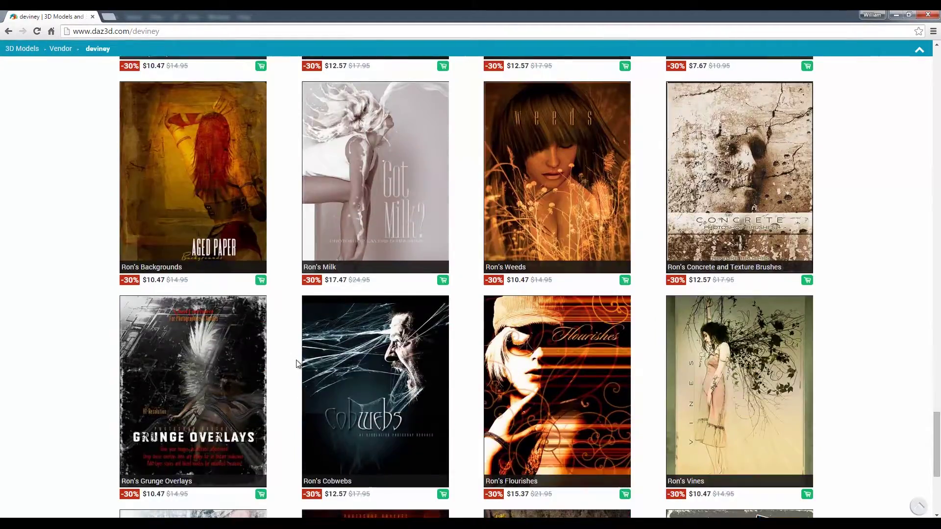
scroll(296, 363, down, 2)
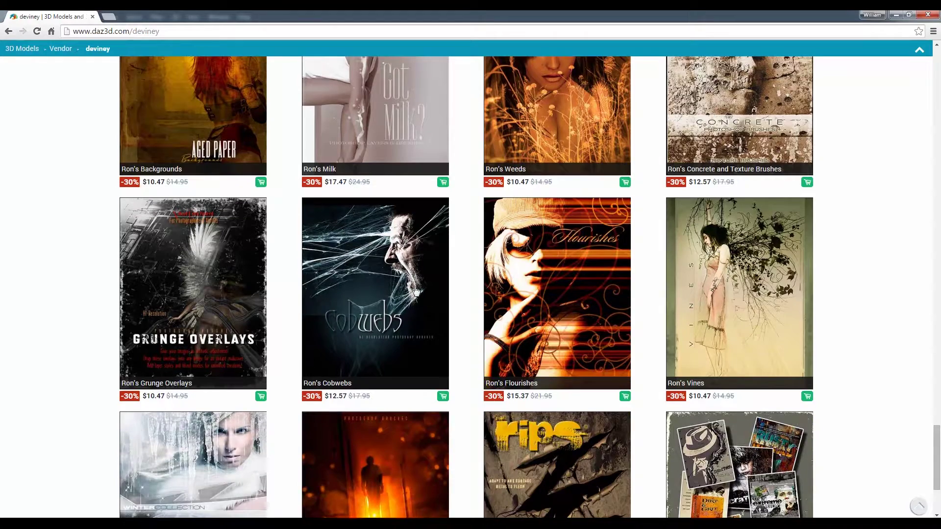
scroll(414, 294, down, 3)
scroll(414, 294, down, 1)
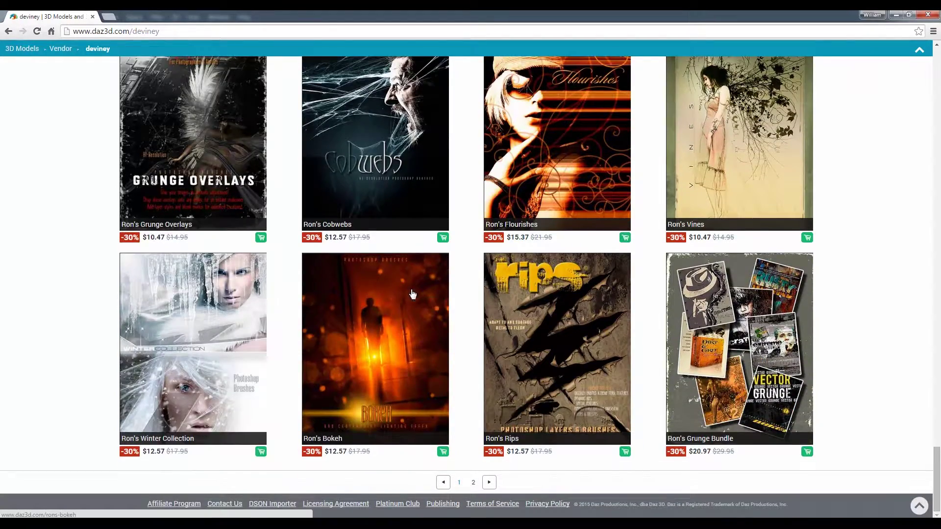
click(474, 483)
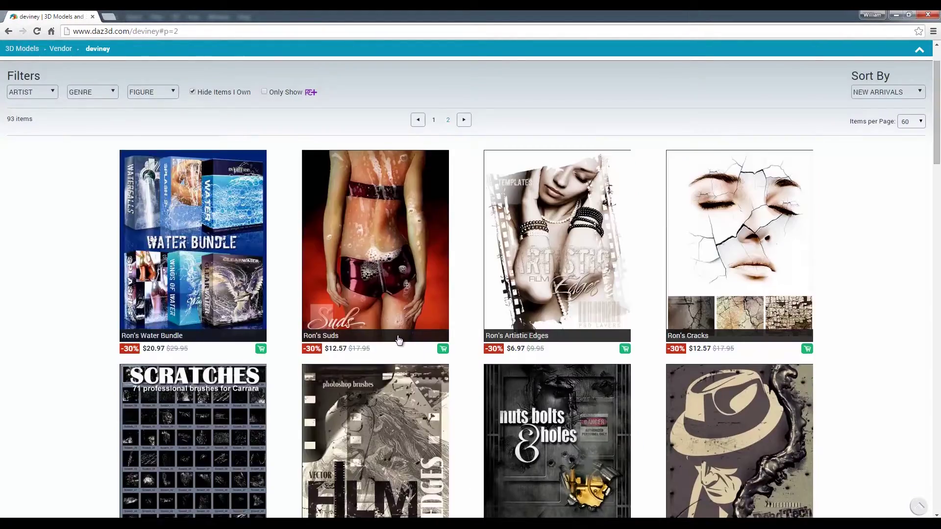
Step: Look through all the vendor's Photoshop brush and texture products on page 2 of the listing
scroll(398, 340, down, 2)
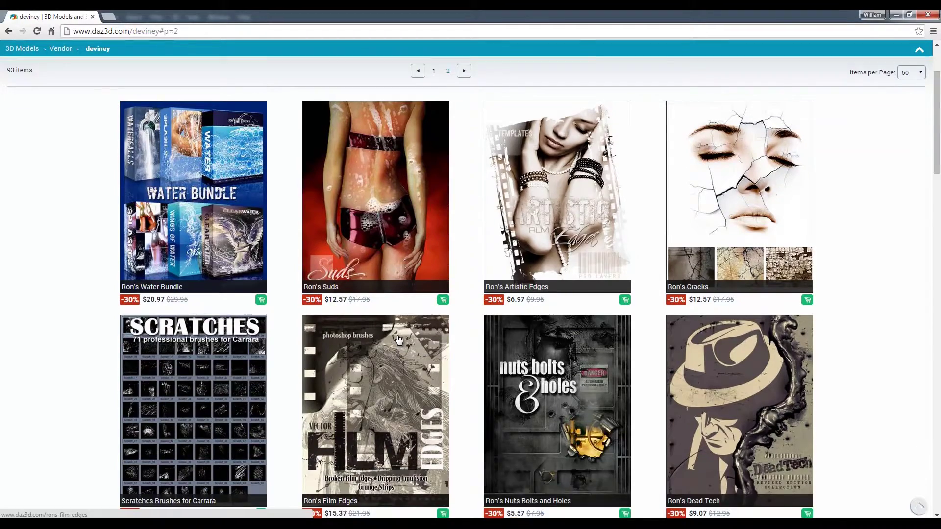
scroll(400, 302, up, 2)
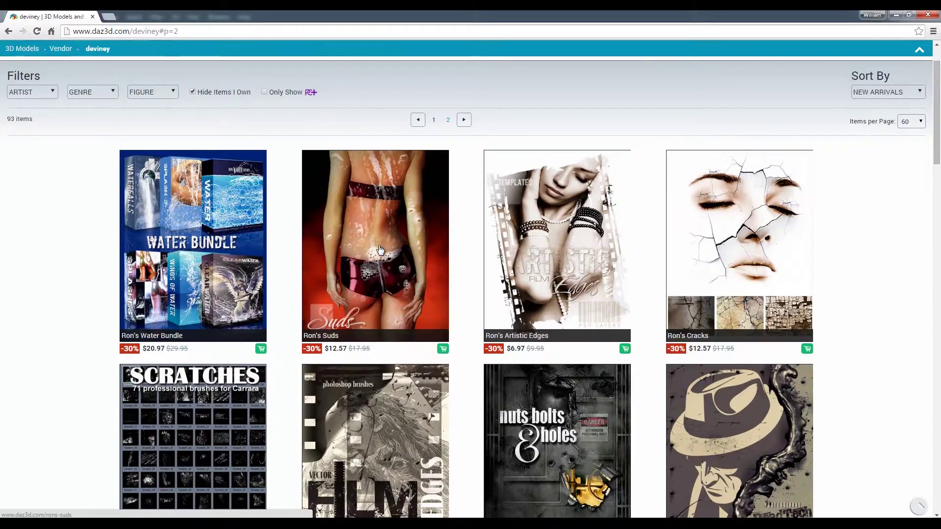
scroll(380, 240, down, 4)
scroll(383, 258, down, 5)
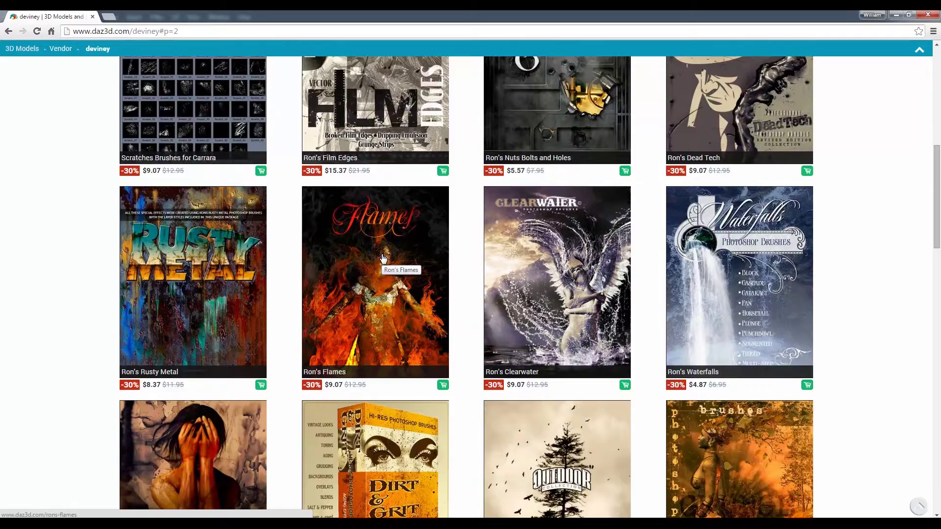
scroll(383, 258, down, 8)
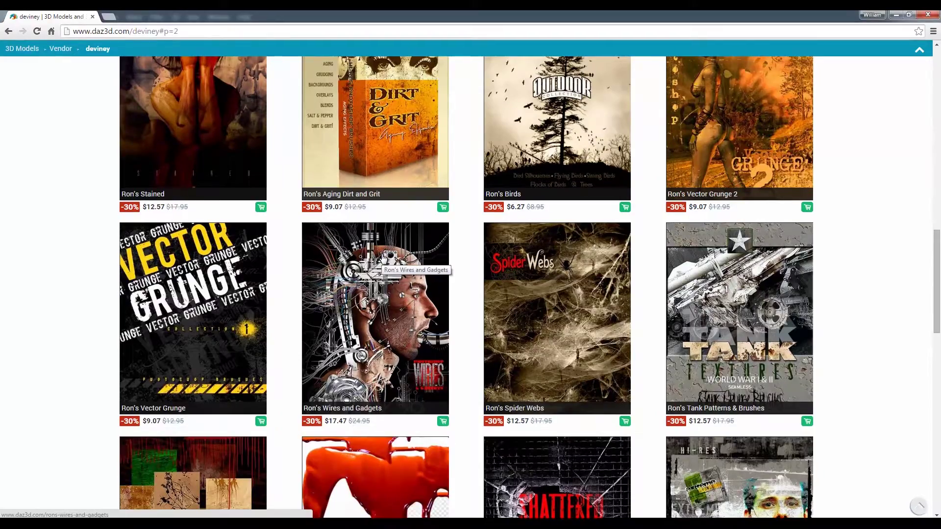
scroll(512, 343, down, 8)
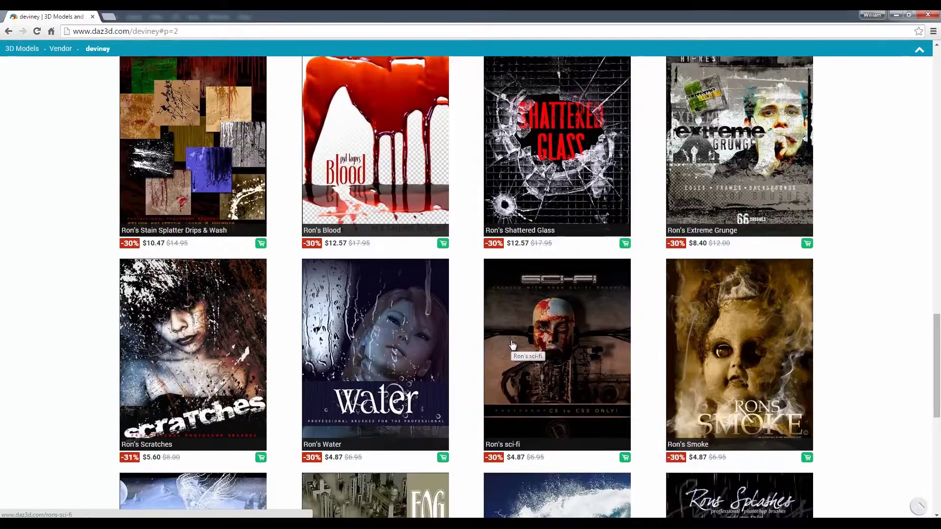
scroll(513, 344, down, 1)
scroll(513, 344, down, 5)
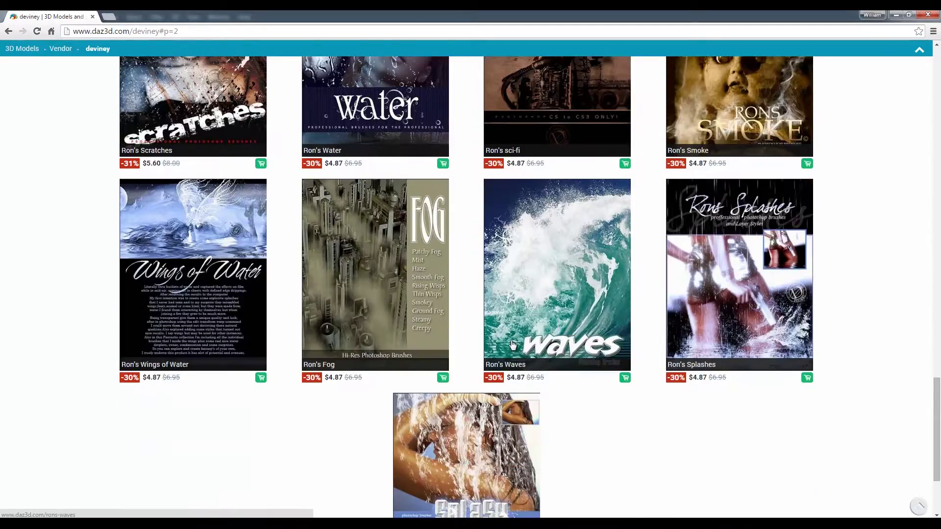
scroll(513, 344, down, 3)
scroll(512, 344, up, 15)
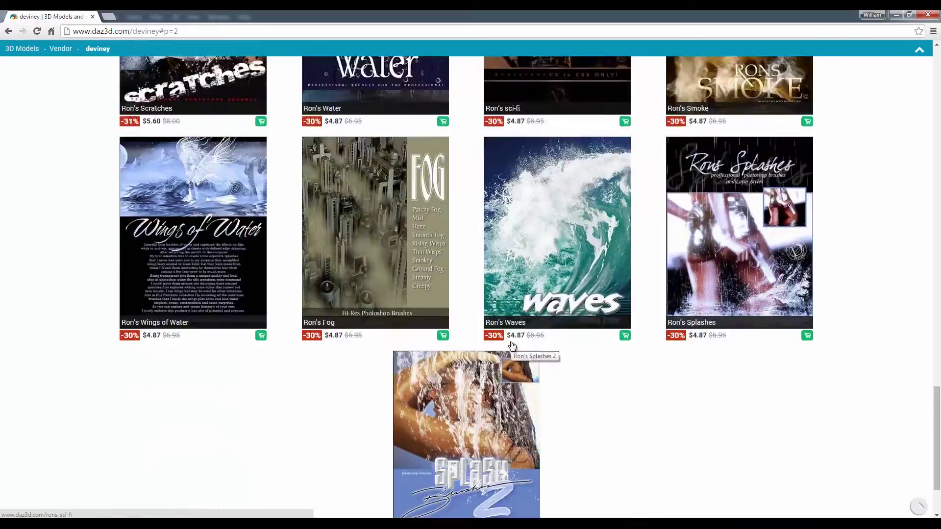
scroll(487, 359, up, 10)
scroll(393, 166, down, 4)
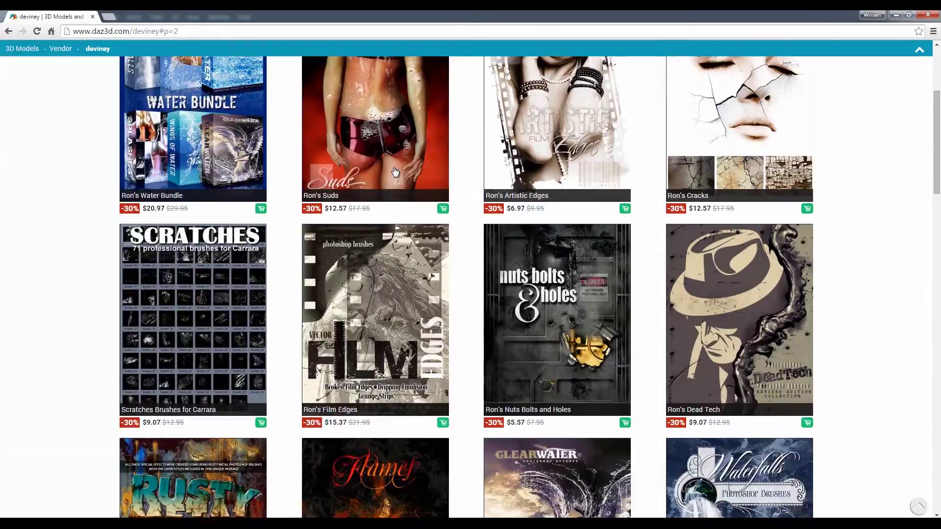
scroll(395, 171, down, 4)
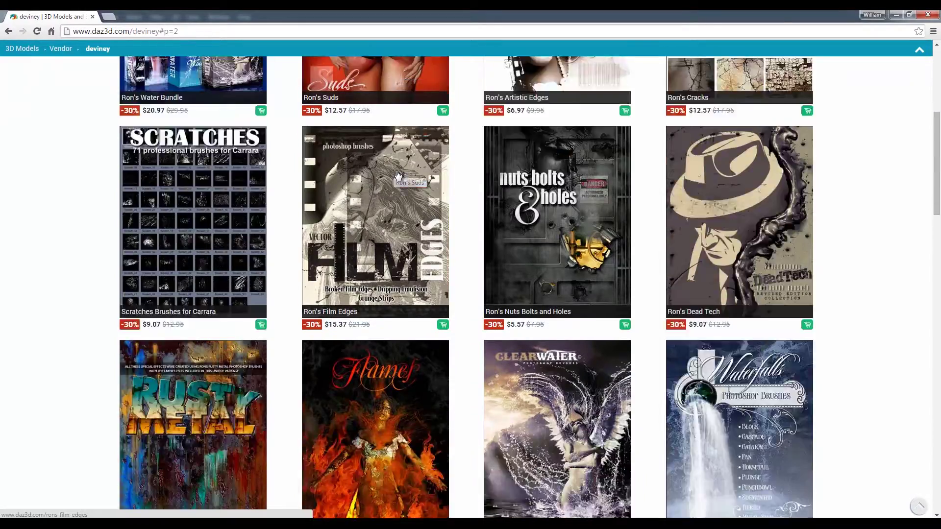
scroll(396, 175, down, 5)
scroll(396, 182, up, 1)
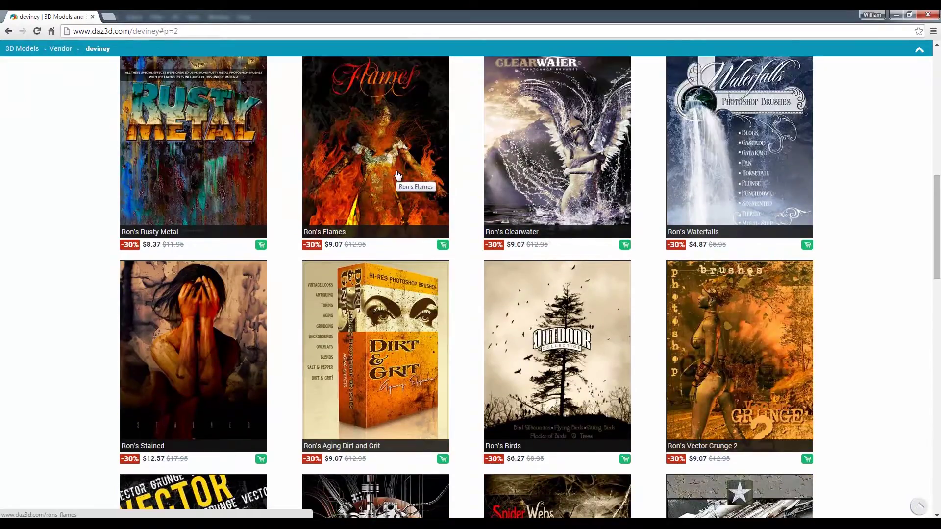
scroll(392, 224, down, 1)
Step: Open the Ron's Aging Dirt and Grit product page and examine its enlarged texture preview images
click(395, 263)
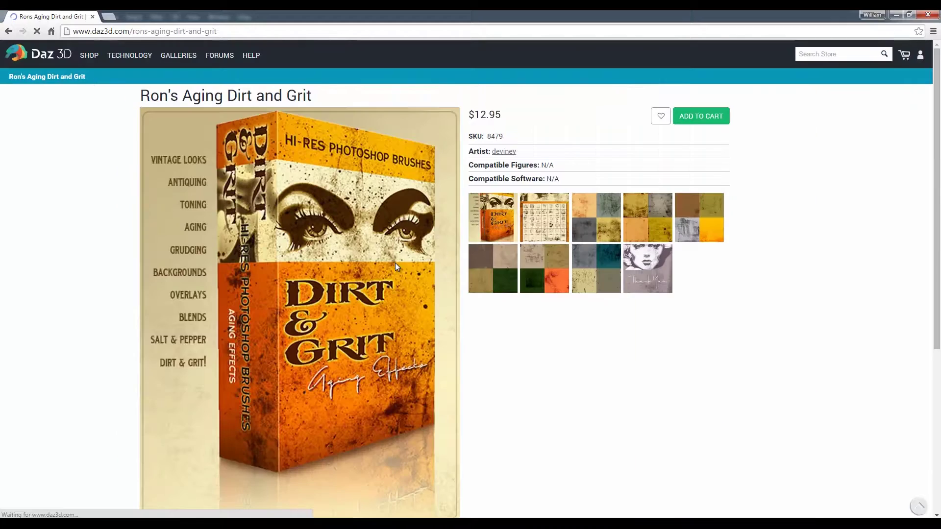
click(606, 216)
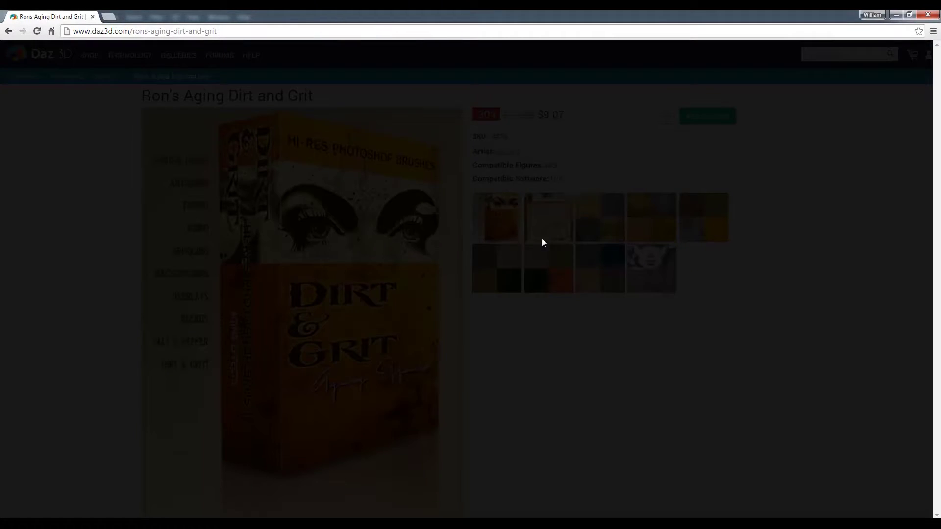
click(578, 288)
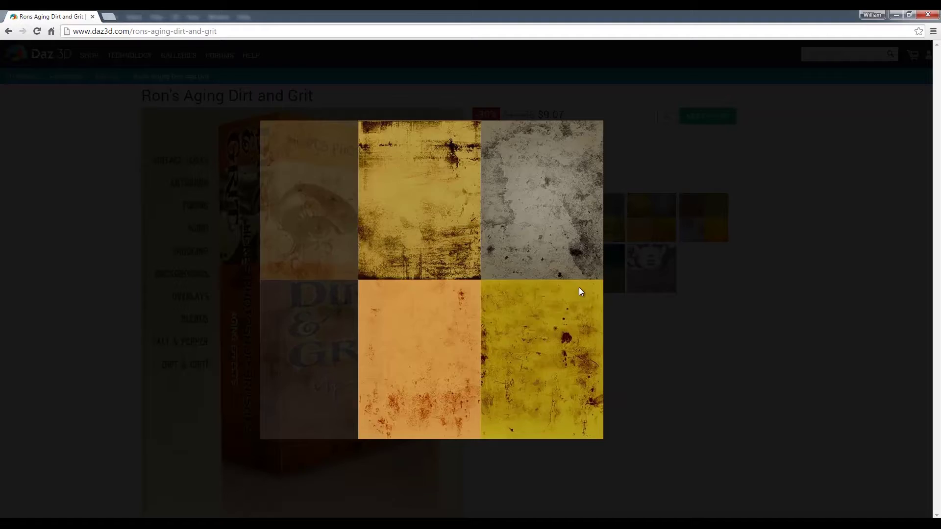
click(578, 287)
click(578, 288)
click(631, 149)
Step: Switch back to Photoshop, add a new layer directly above the prison copy layer and activate the Brush tool
drag(275, 16, 940, 86)
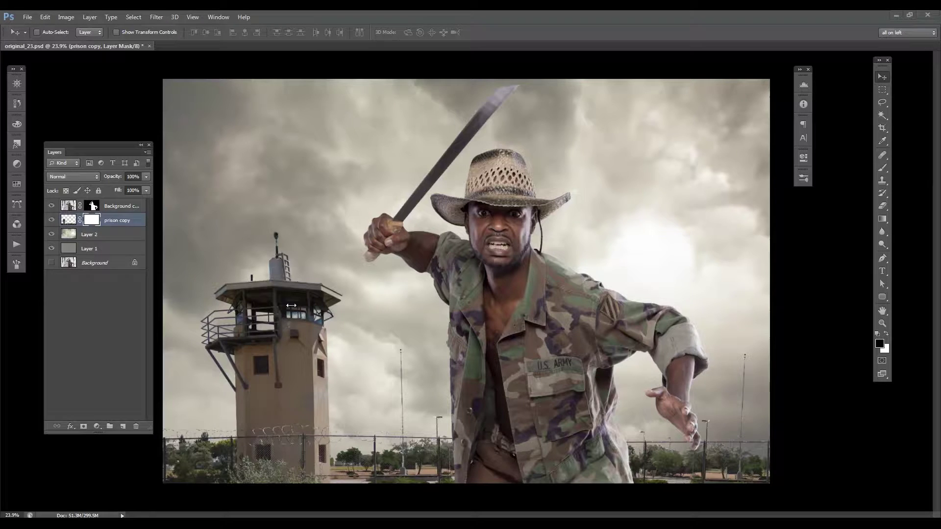
drag(280, 324, 409, 268)
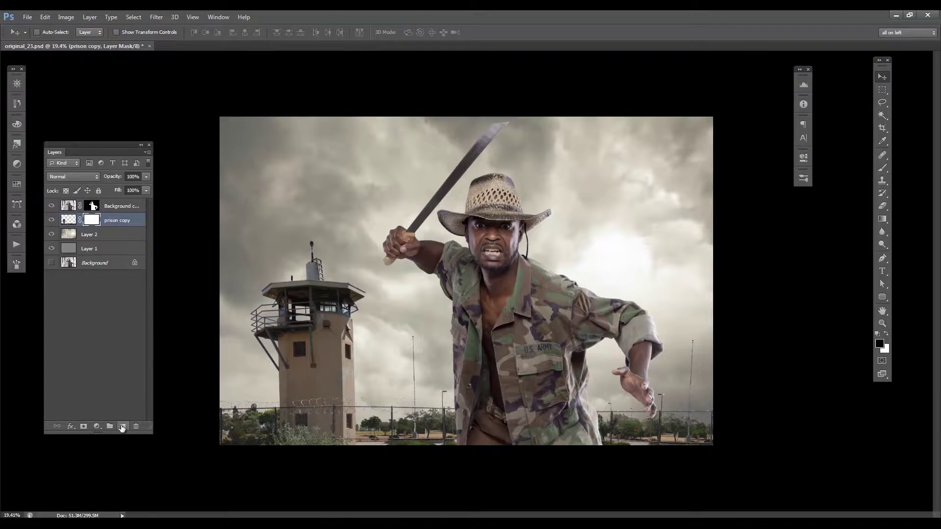
click(122, 427)
right_click(421, 225)
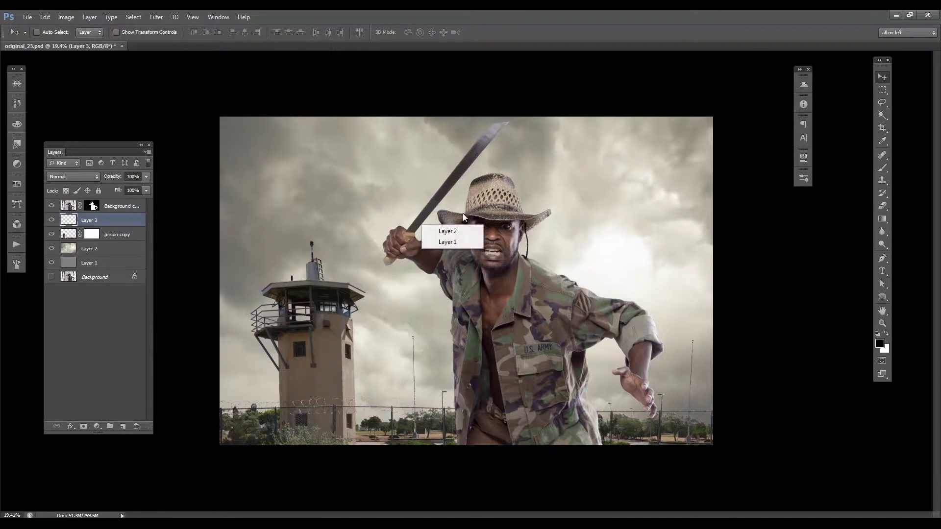
click(883, 165)
click(881, 169)
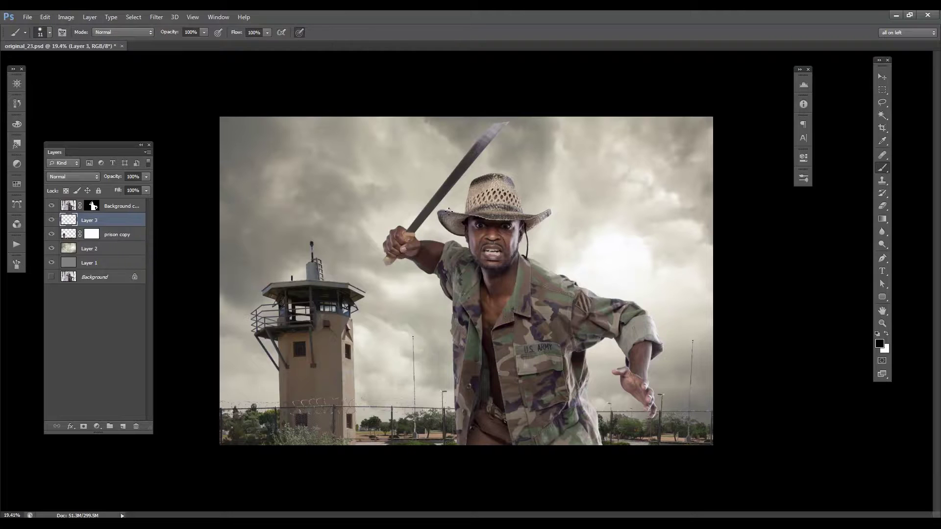
Step: Replace the current brushes with the Rons_Aging-Dirt & Grit set without saving the changes to the current set
right_click(448, 228)
click(762, 237)
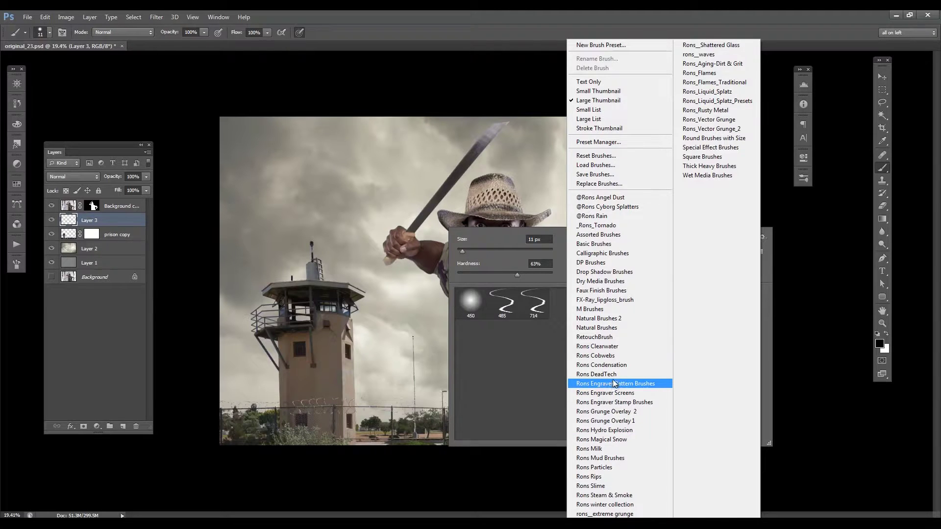
click(725, 62)
click(431, 205)
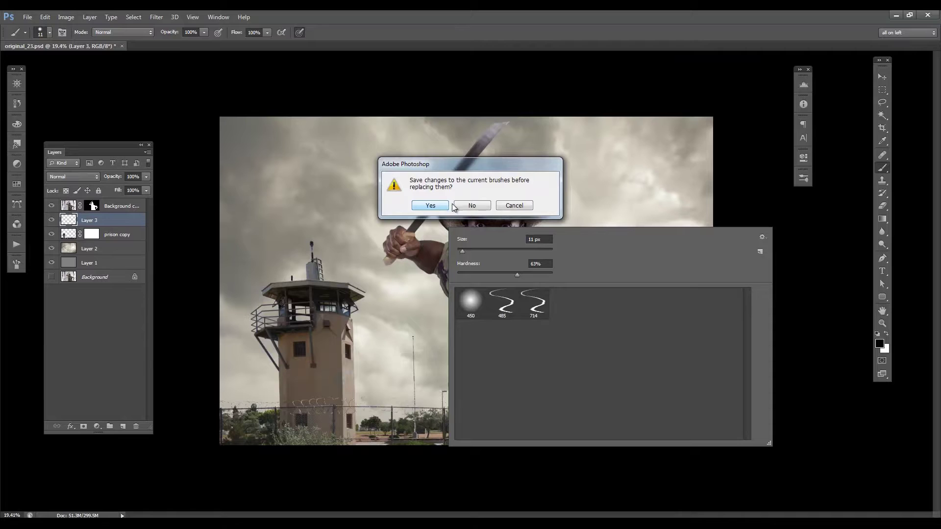
click(468, 205)
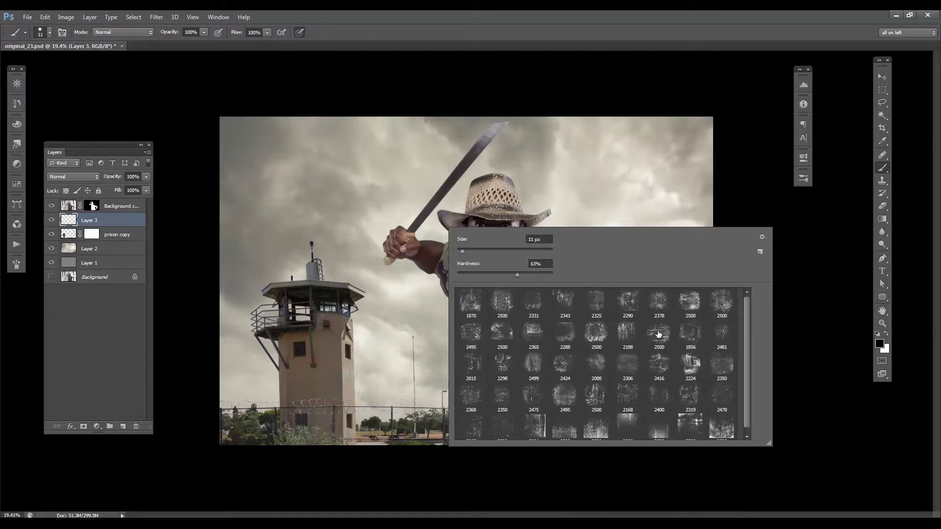
mouse_move(743, 332)
mouse_down()
mouse_move(747, 352)
mouse_move(742, 329)
mouse_move(772, 313)
mouse_up()
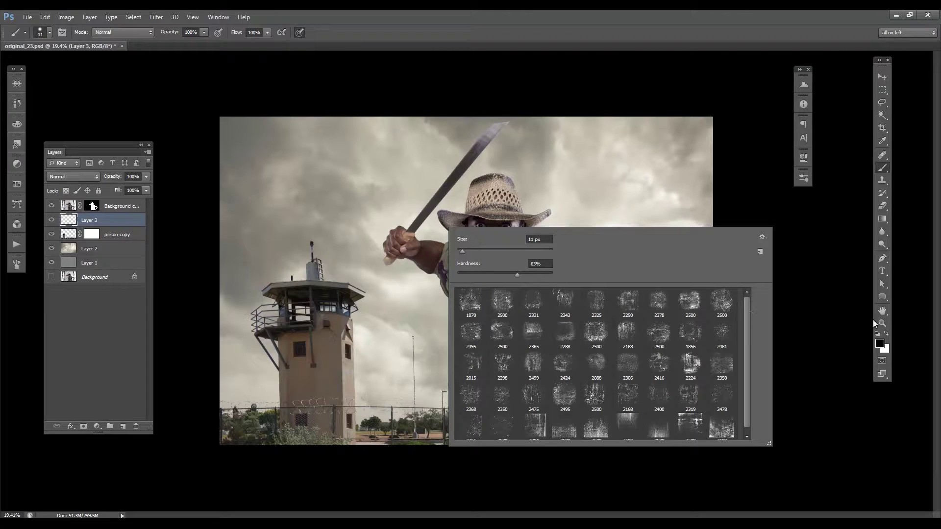
Step: Set the foreground colour to the dark brown 241d16
click(879, 344)
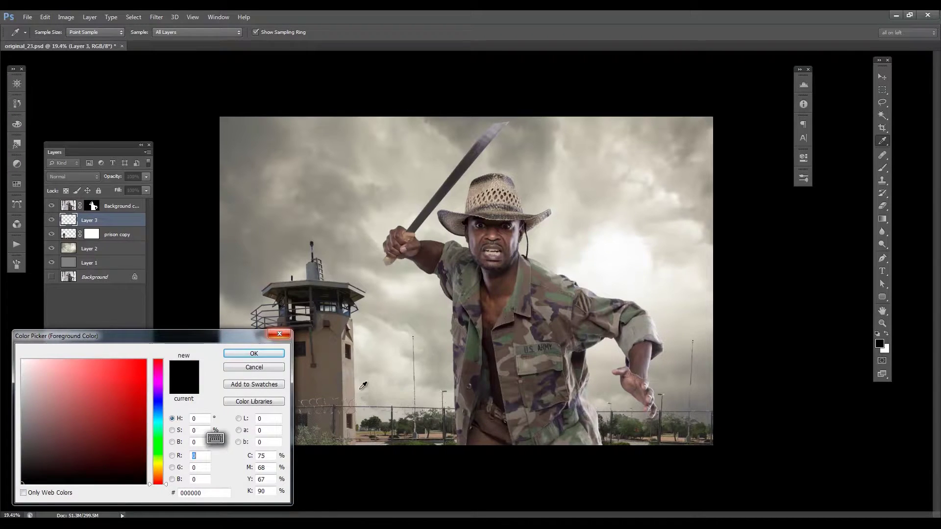
drag(158, 483, 158, 476)
drag(165, 338, 358, 259)
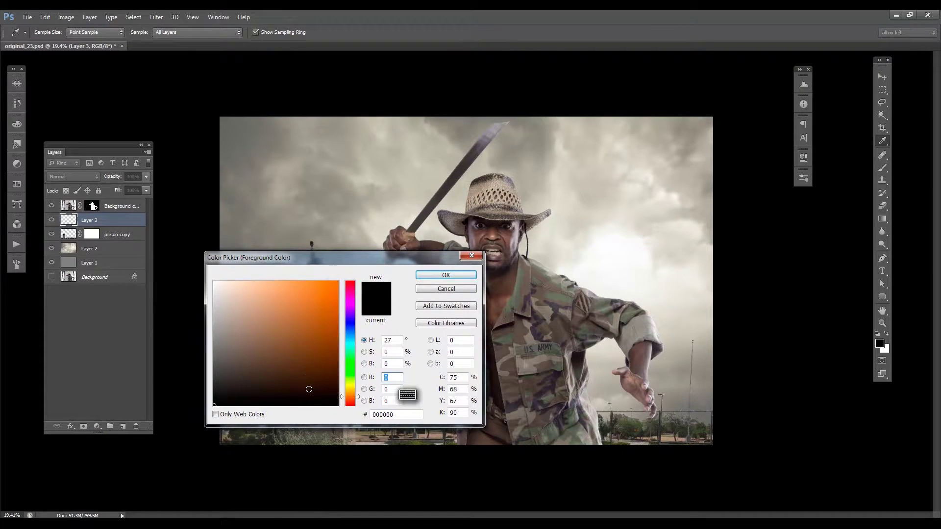
drag(317, 383, 254, 388)
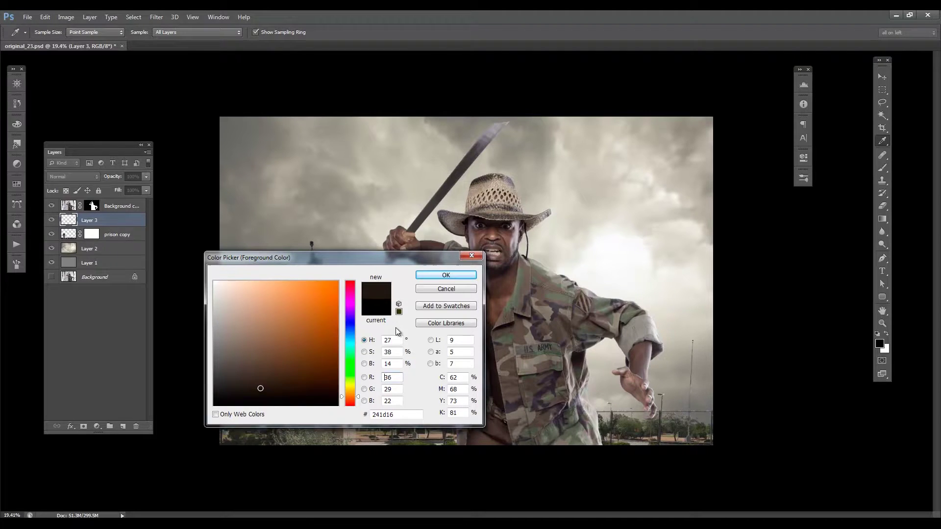
click(445, 275)
Step: Choose the second brush in the Dirt & Grit set, at 2500 px, and stamp it once over the prison tower
key(b)
drag(287, 363, 332, 361)
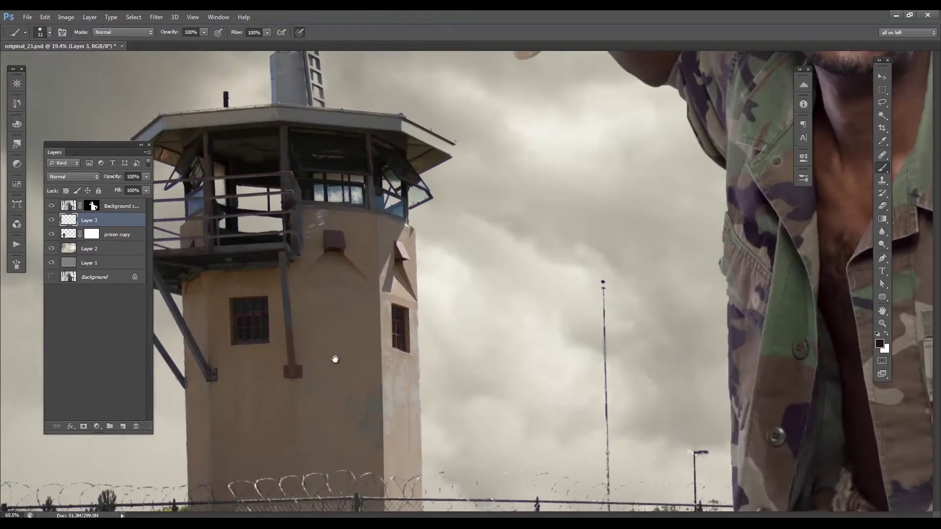
right_click(457, 212)
click(512, 294)
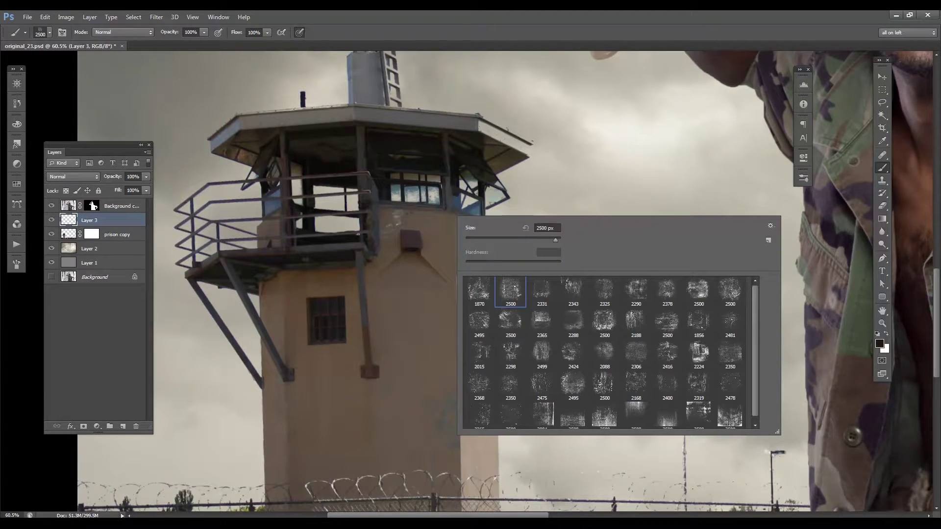
key(Return)
click(402, 294)
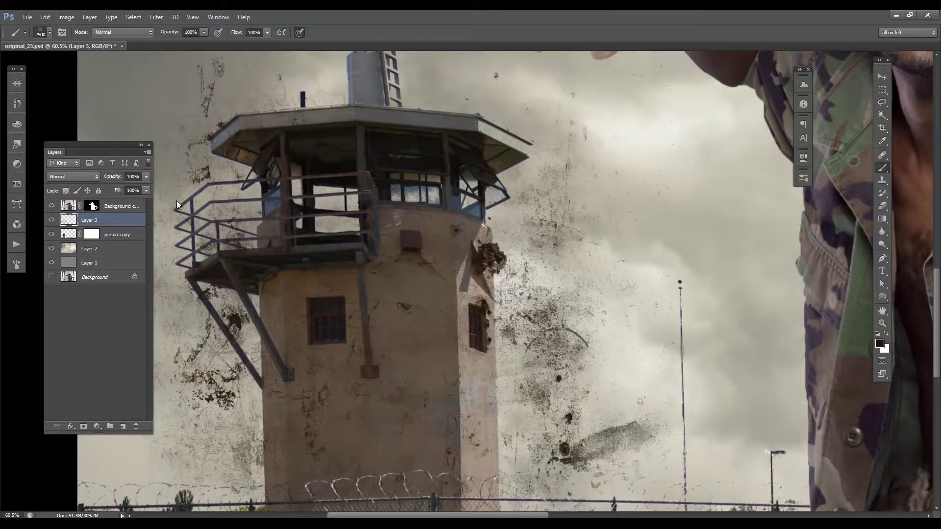
Step: Clip the dirt texture layer to the prison copy layer with a clipping mask
drag(114, 232, 114, 224)
right_click(97, 223)
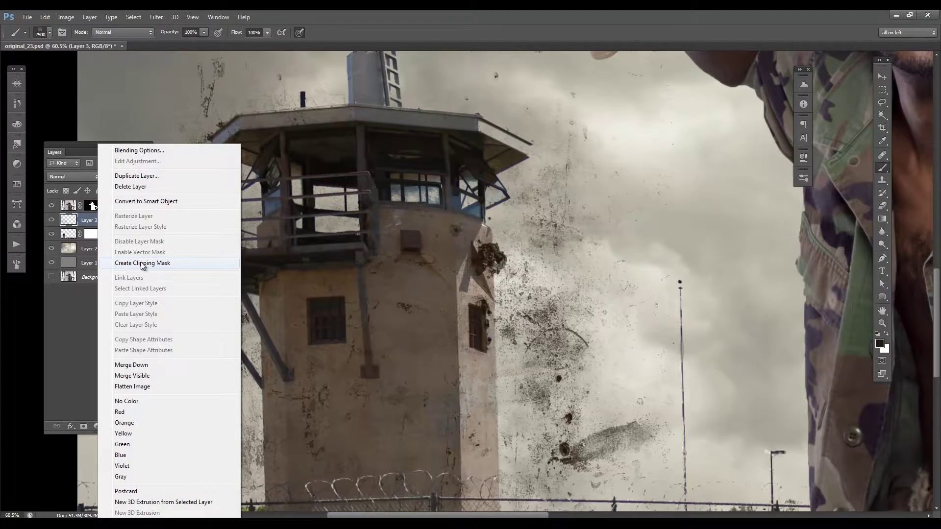
click(142, 263)
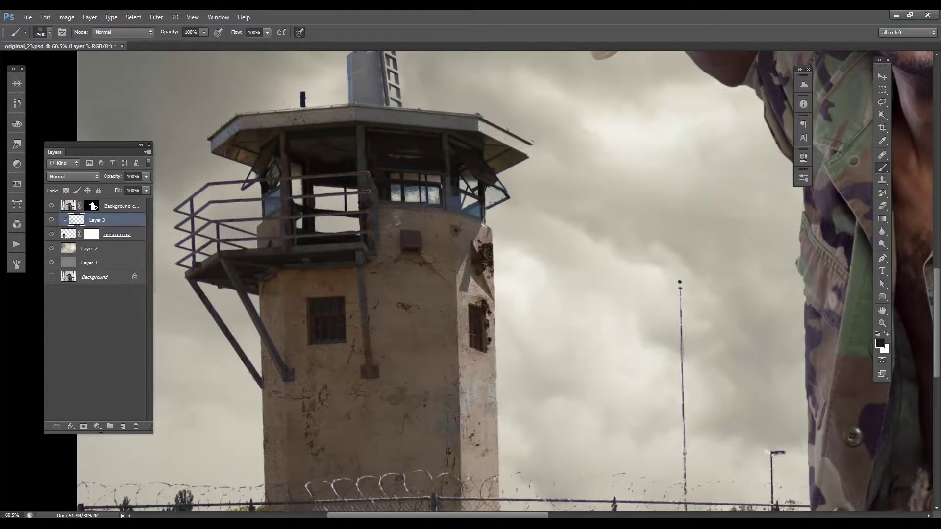
Step: Try the Multiply blend mode on the clipped dirt layer, and return it to Normal
click(882, 77)
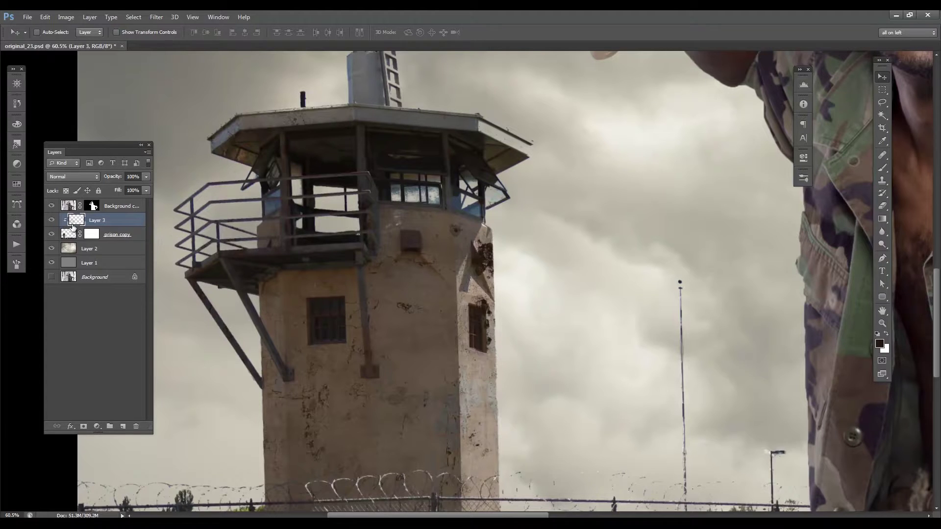
click(81, 178)
click(79, 218)
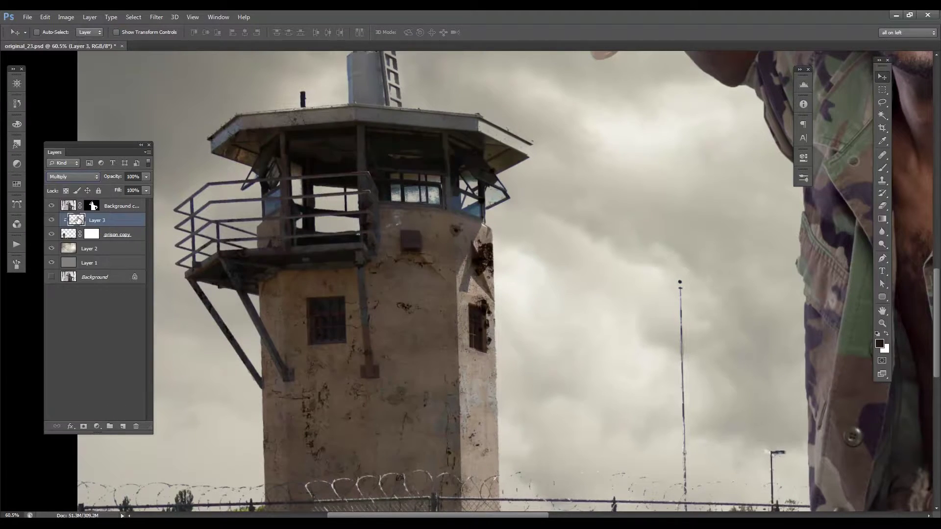
click(81, 176)
click(81, 186)
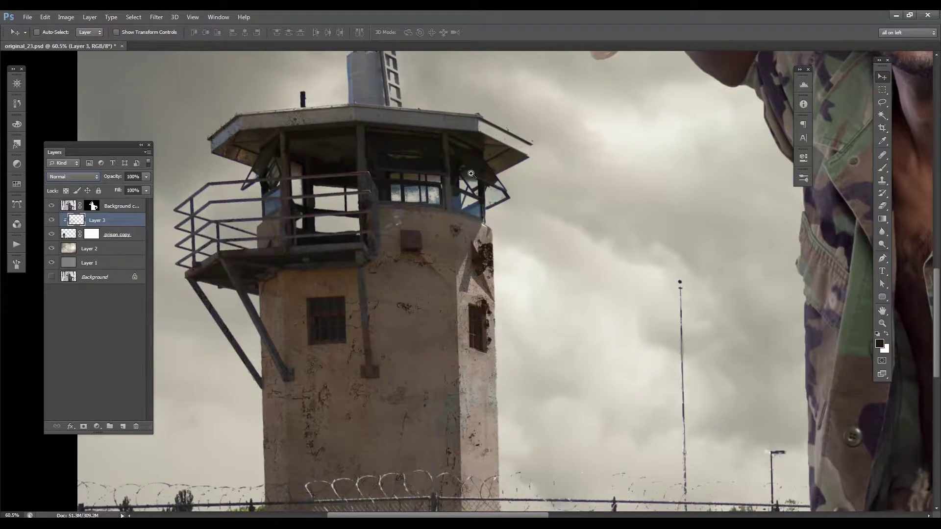
Step: Activate the Brush tool again and add another new layer above the clipped dirt layer
scroll(470, 175, down, 5)
scroll(469, 175, up, 3)
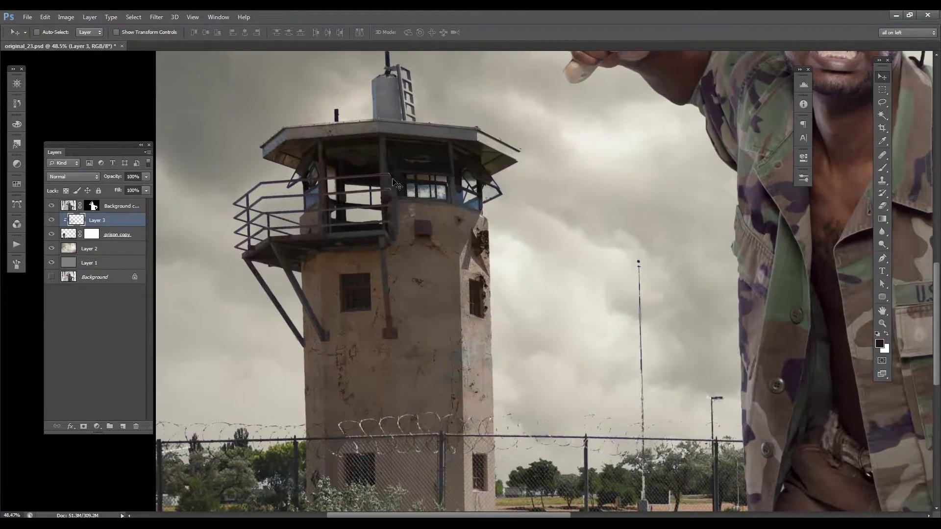
key(b)
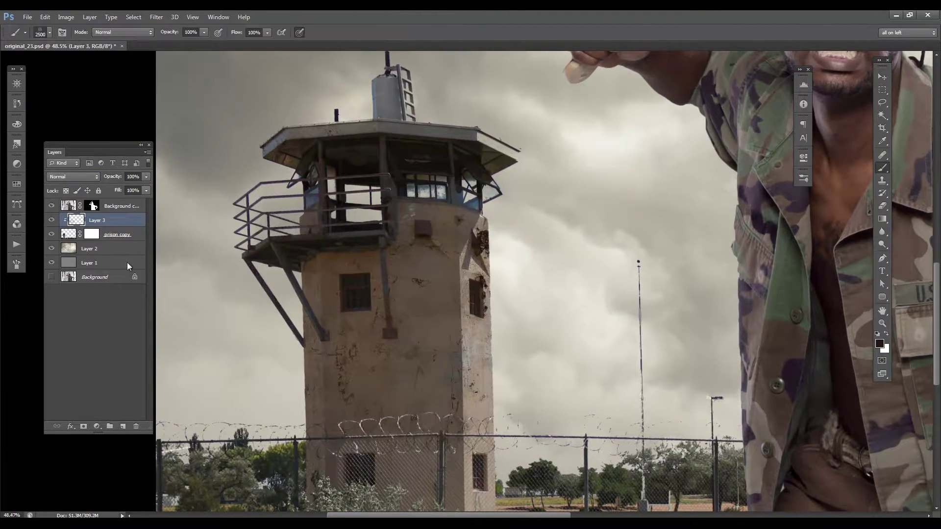
click(123, 427)
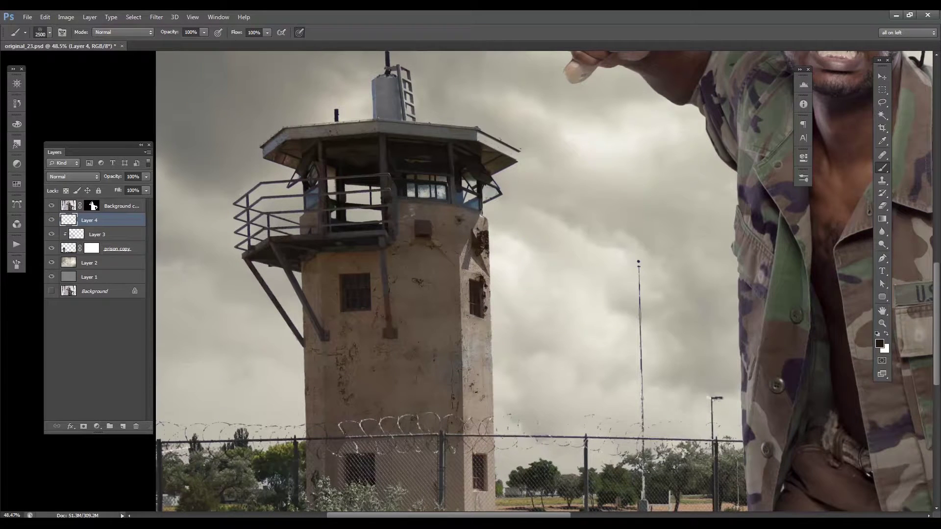
Step: Clip the new top dirt layer to the layers below and stamp the 2088 dirt brush, at 825 px, over the tower's upper part
alt+click(106, 227)
right_click(582, 269)
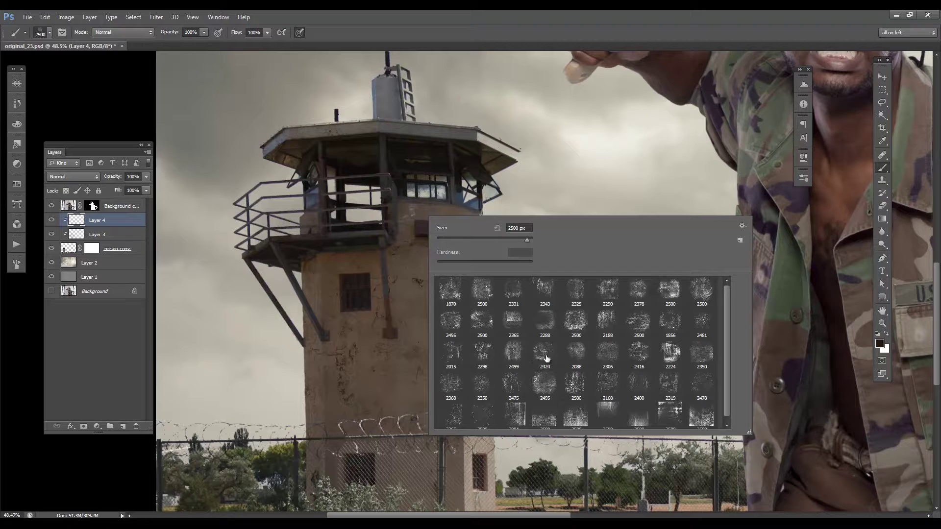
click(573, 350)
drag(521, 240, 524, 240)
click(392, 240)
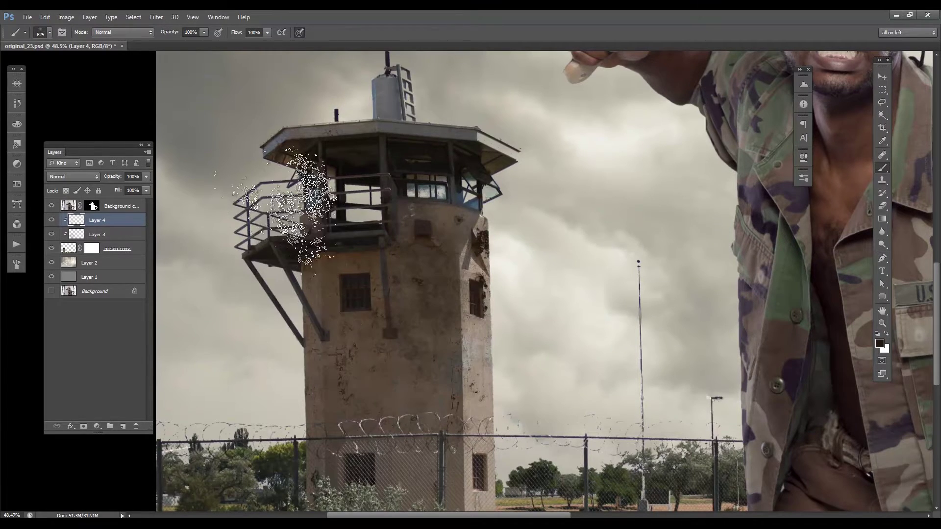
click(391, 127)
click(465, 184)
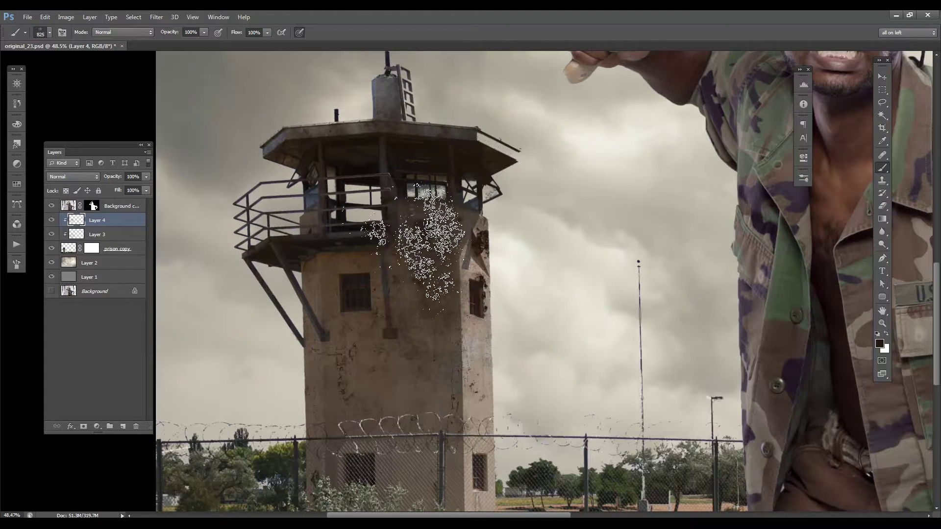
Step: Set the top clipped dirt layer to Multiply and stamp more dirt over the tower's lower wall
click(73, 176)
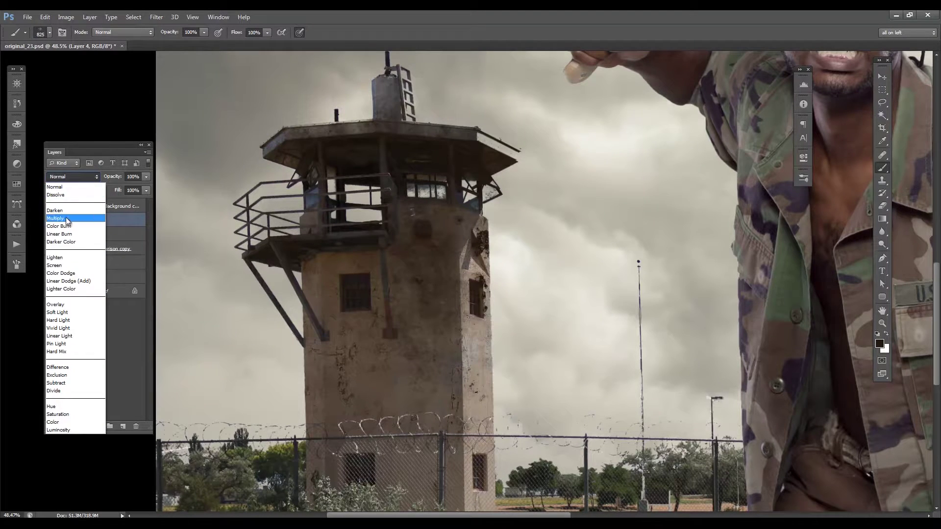
click(66, 218)
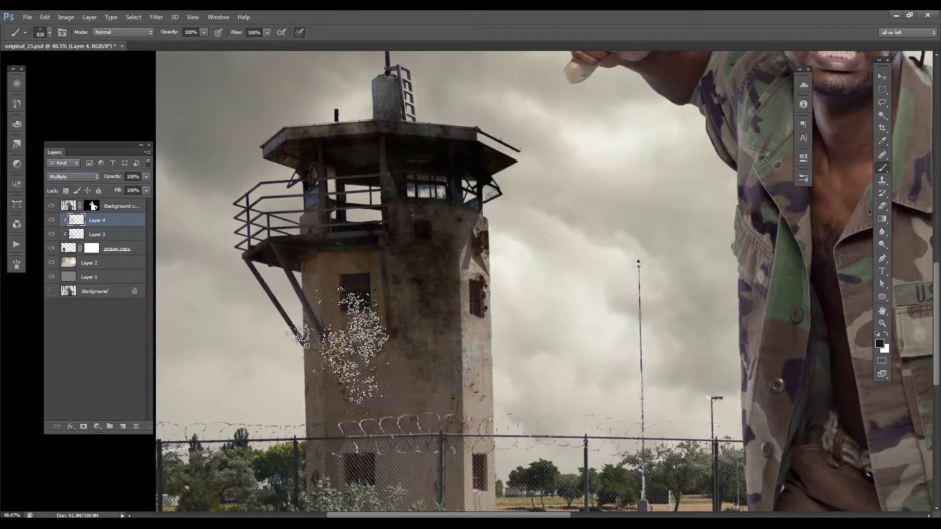
mouse_move(340, 404)
mouse_down()
mouse_move(409, 397)
mouse_move(379, 471)
mouse_move(454, 456)
mouse_up()
click(458, 393)
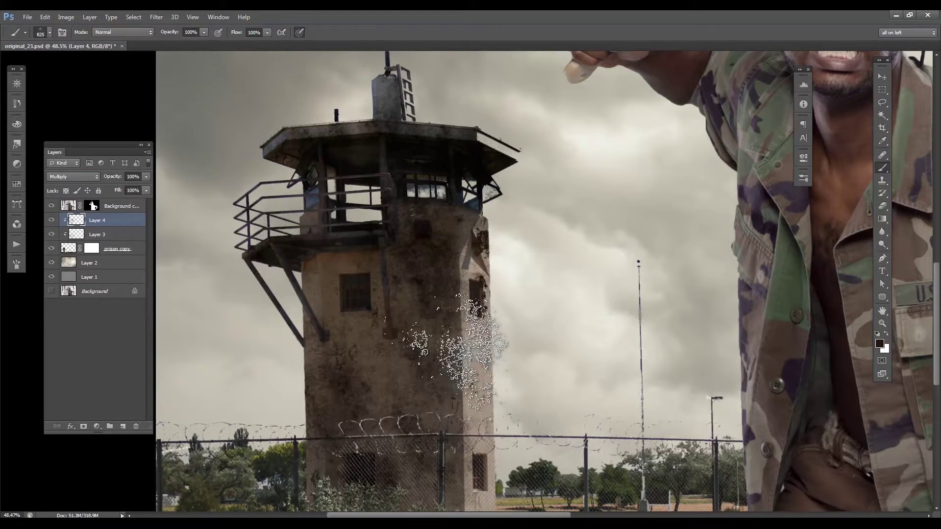
Step: Step back through the most recent dirt stamps on the tower
key(ctrl+alt+z)
key(ctrl+alt+z)
key(ctrl+alt+z)
key(ctrl+alt+z)
key(ctrl+alt+z)
key(ctrl+alt+z)
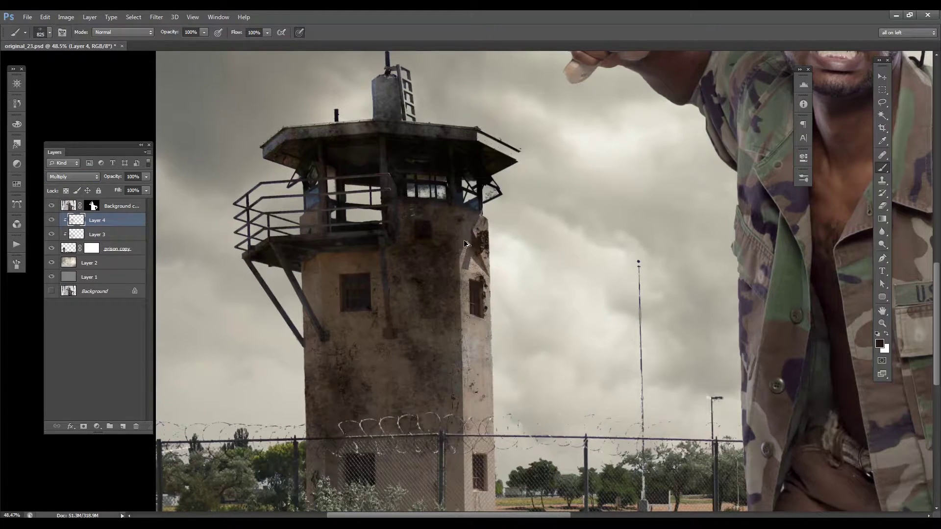
Step: Choose the 1856 dirt brush, size it to 401 px, and stamp it on the tower's lower wall
right_click(449, 234)
click(692, 342)
drag(540, 261, 540, 262)
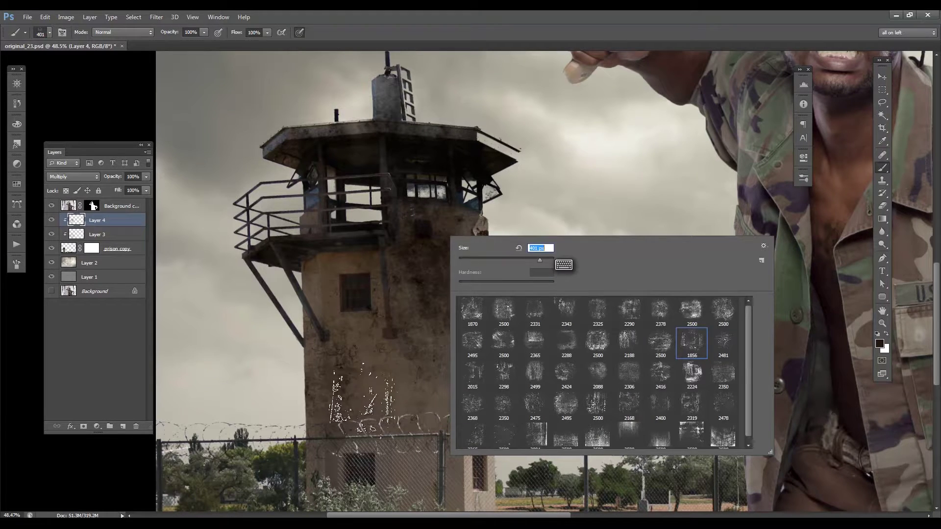
click(371, 396)
Step: Choose the eighth dirt brush in the set, size it to 473 px, and stamp it on the tower's base behind the fence
right_click(477, 298)
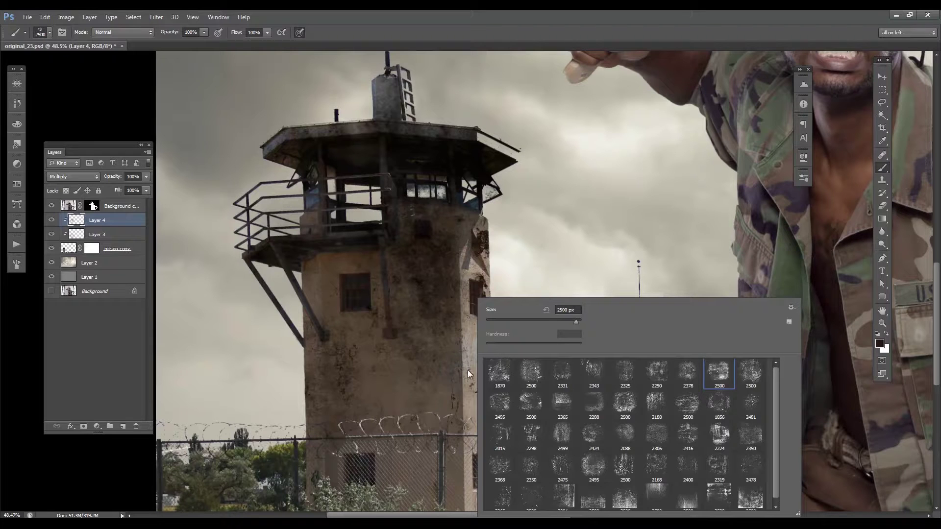
click(567, 323)
click(402, 467)
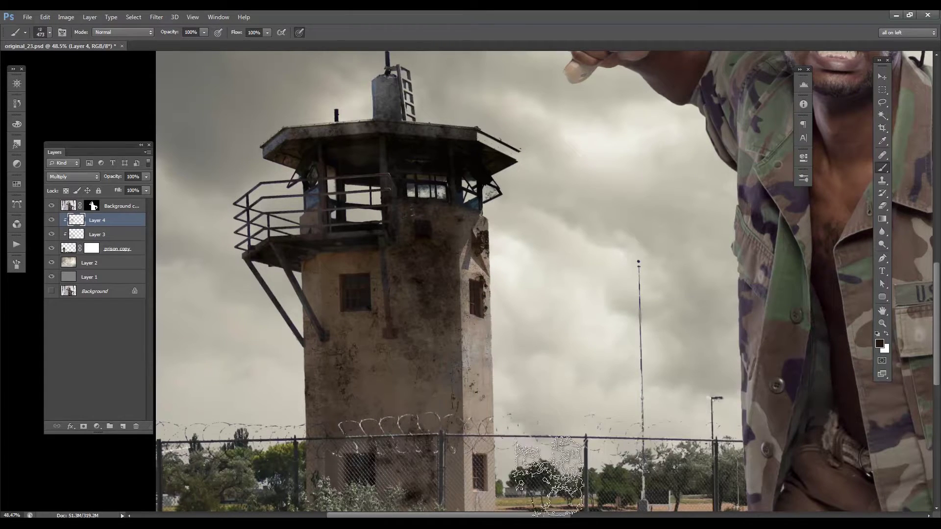
Step: Pick a different dirt brush, reduce it to 422 px, and stamp it around the tower's lowest window
right_click(507, 257)
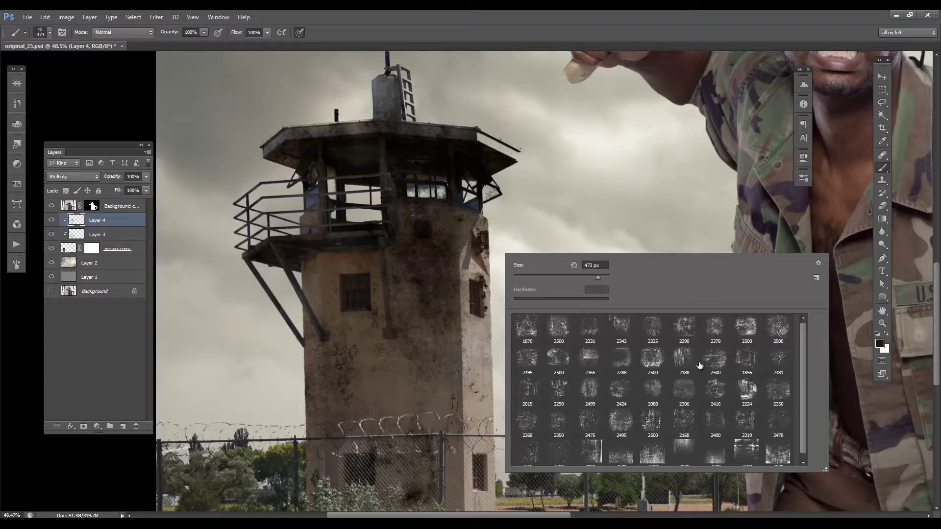
scroll(797, 376, down, 1)
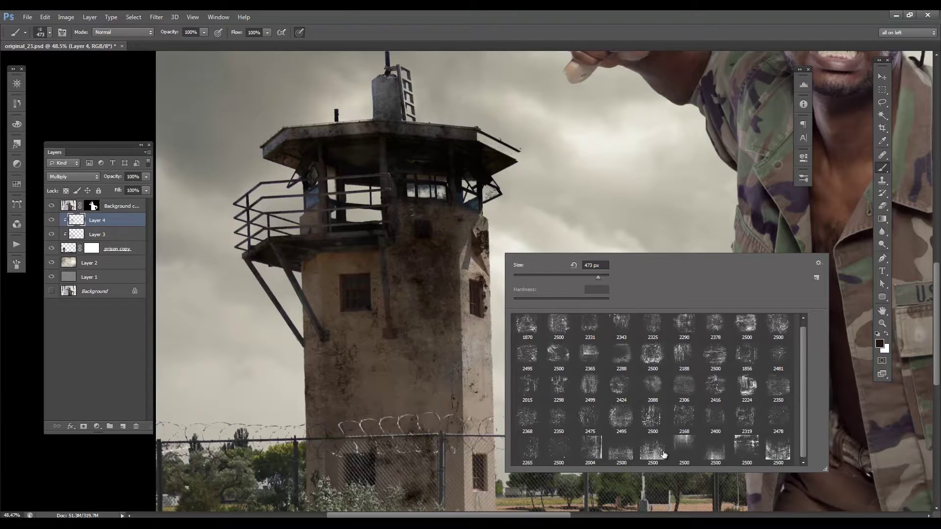
click(592, 276)
click(407, 454)
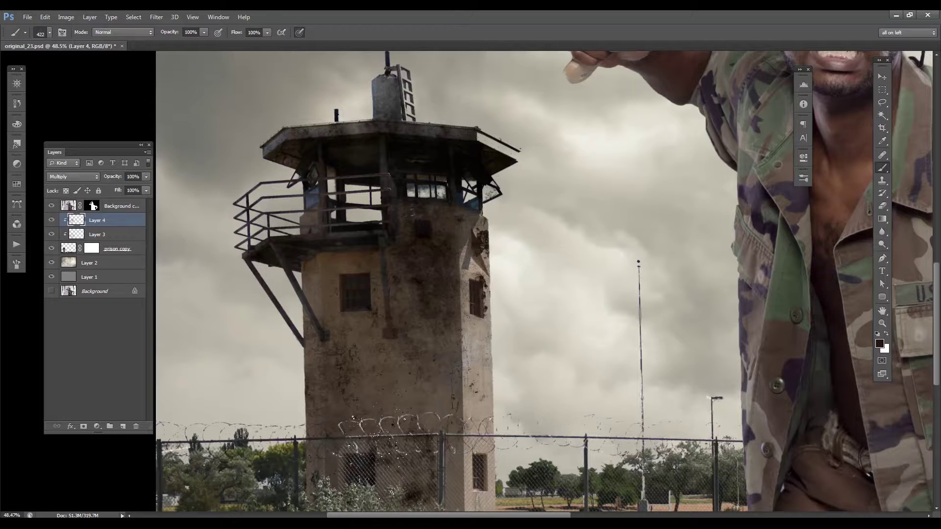
Step: Choose the 2365 dirt brush, size it to 484 px, and stamp it beside the tower's upper wall window
right_click(495, 254)
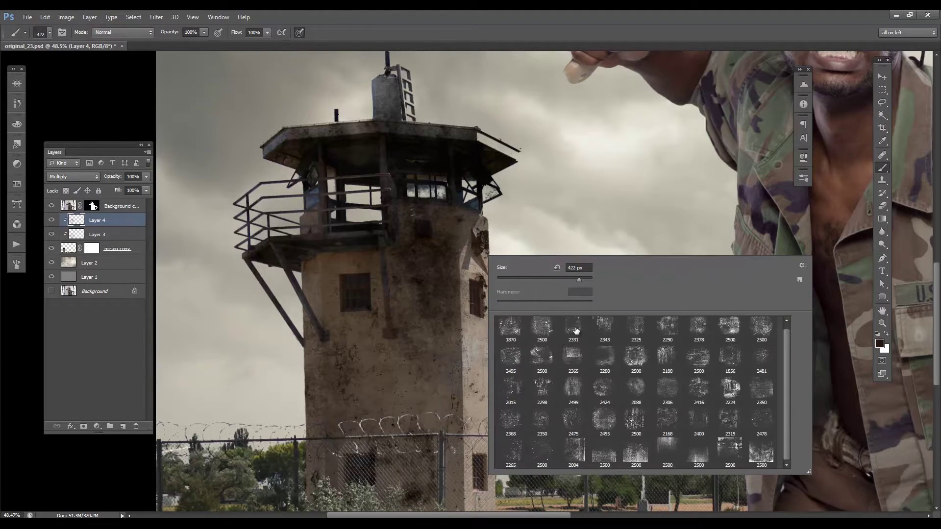
drag(584, 279, 581, 279)
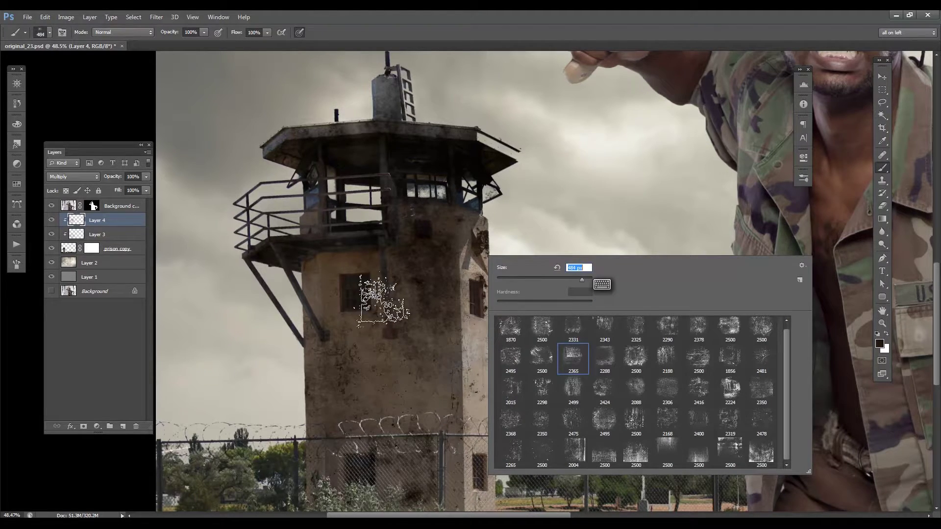
click(325, 284)
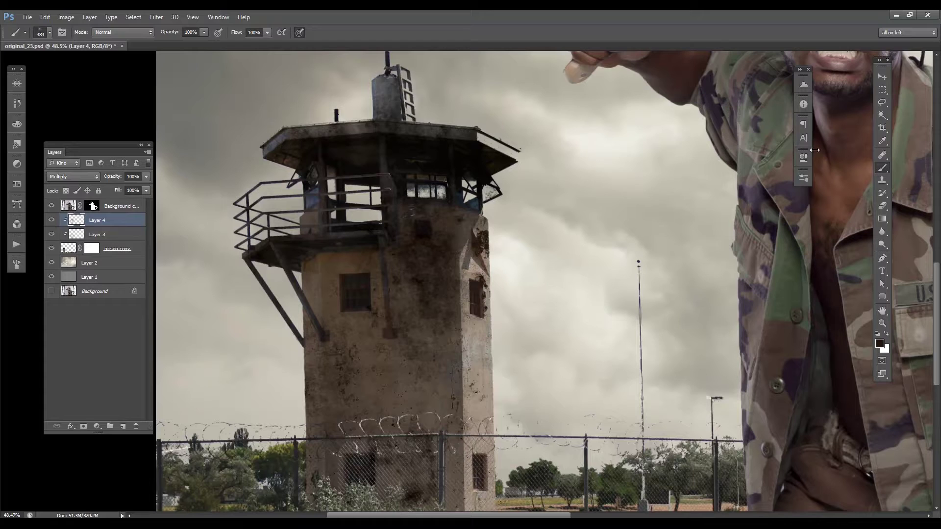
Step: Open the full Brush settings with the tip shape options and close the Brush Presets list
click(802, 176)
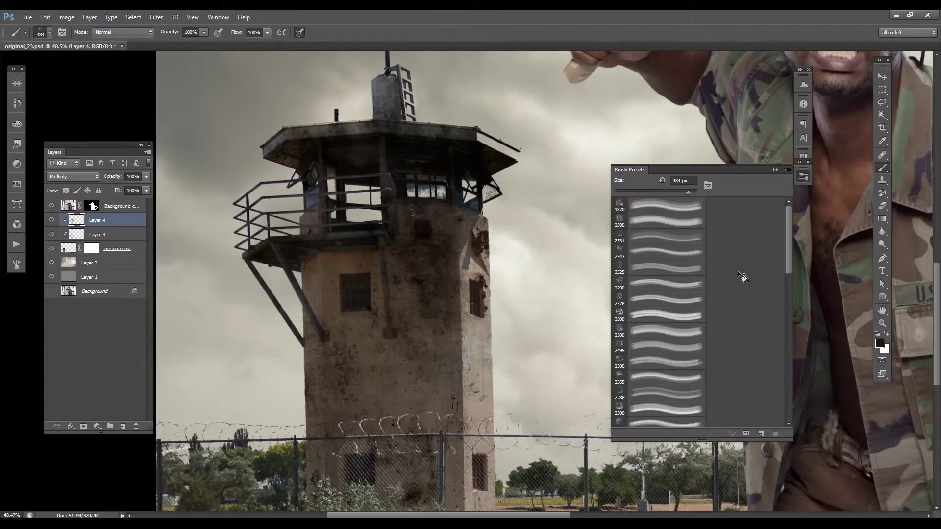
mouse_move(802, 167)
mouse_down()
mouse_move(802, 176)
mouse_move(805, 145)
mouse_up()
click(803, 158)
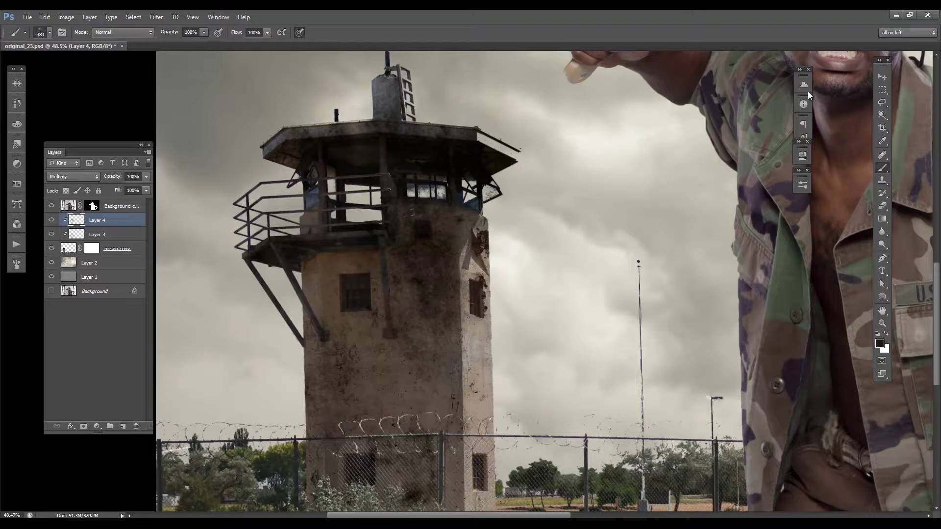
click(219, 17)
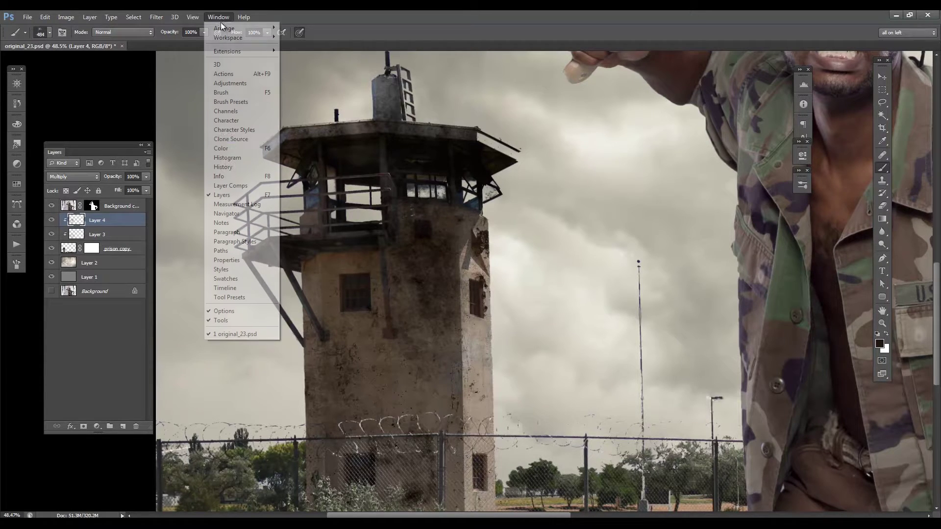
click(232, 93)
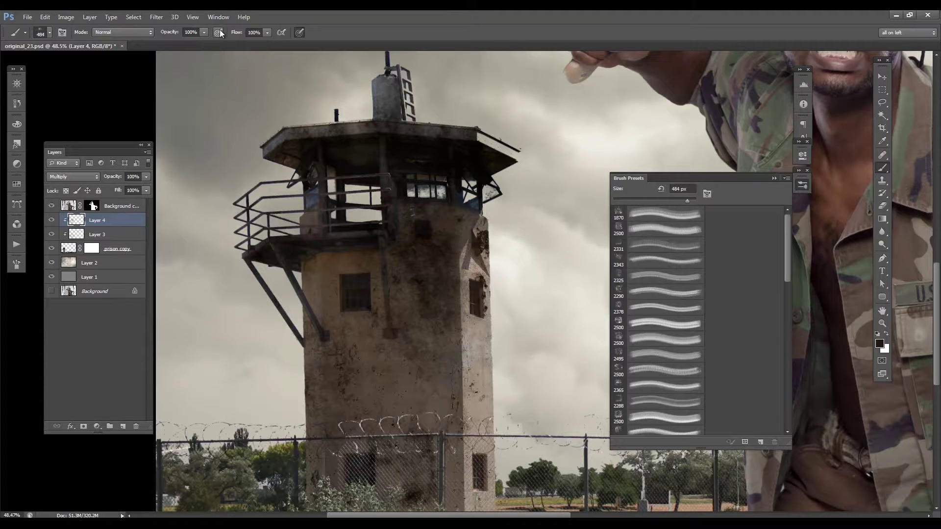
click(218, 17)
click(233, 94)
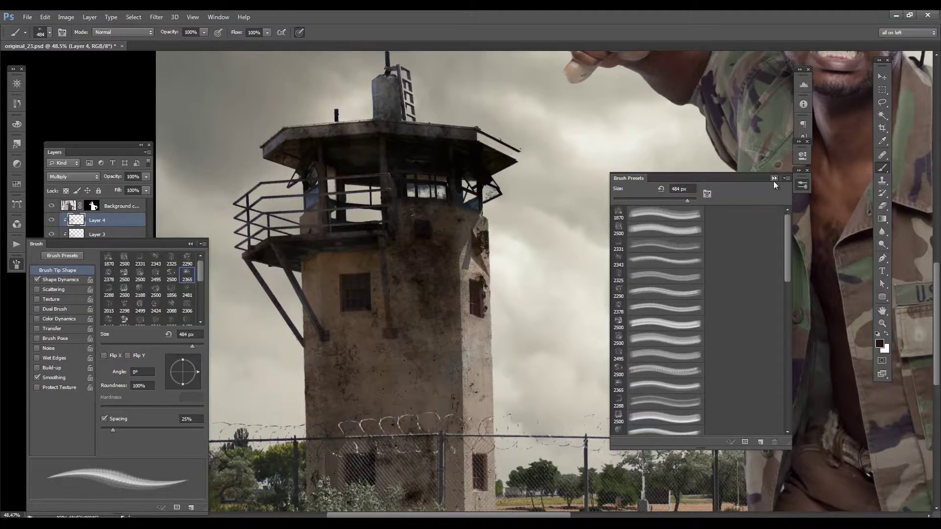
click(774, 180)
Step: Set the dirt brush tip's angle to 180°, try the horizontal flip, and turn on Flip Y
drag(186, 376, 169, 372)
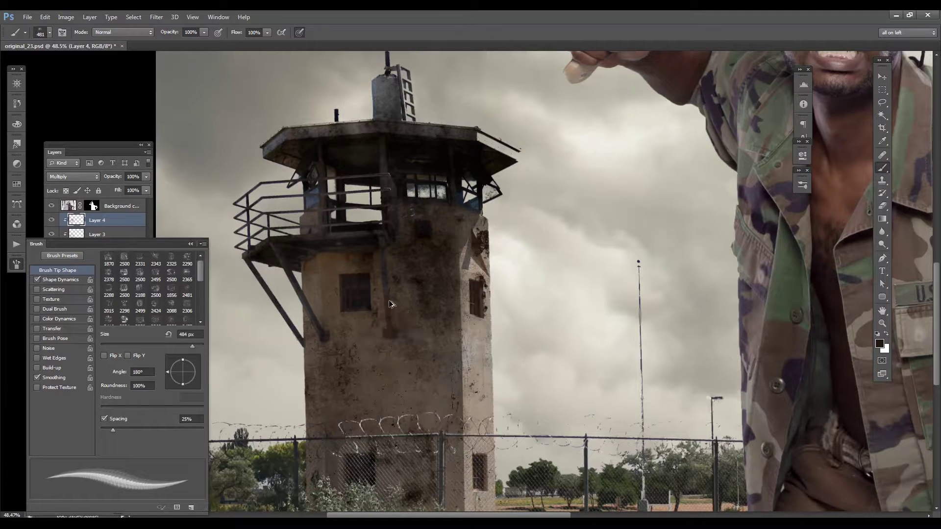
click(135, 355)
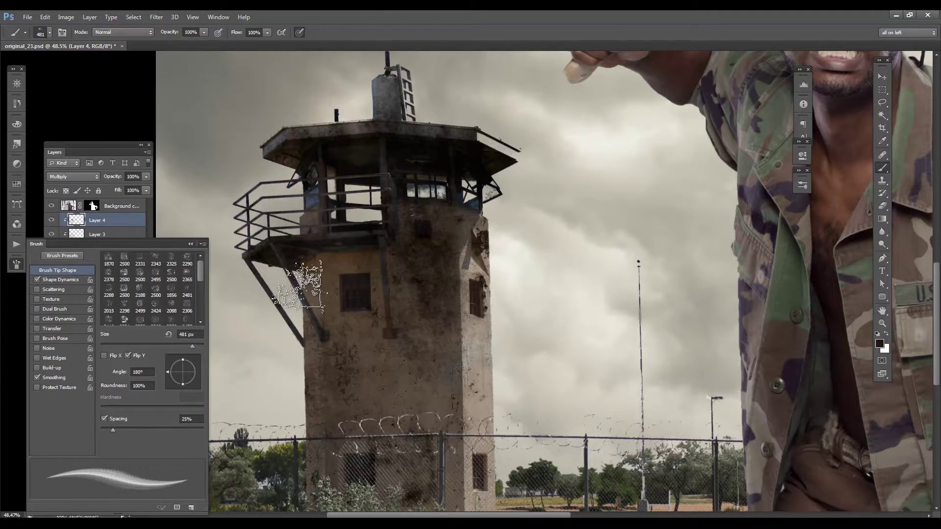
click(128, 357)
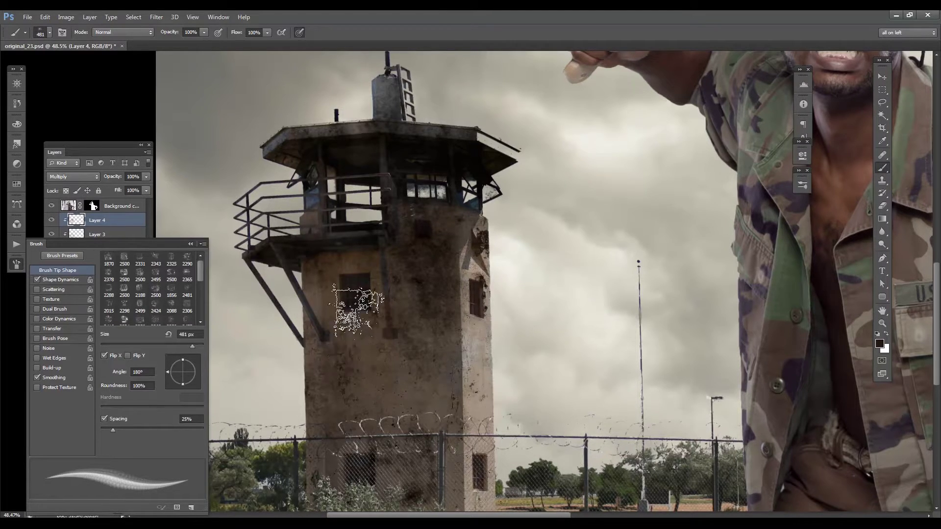
drag(441, 280, 473, 181)
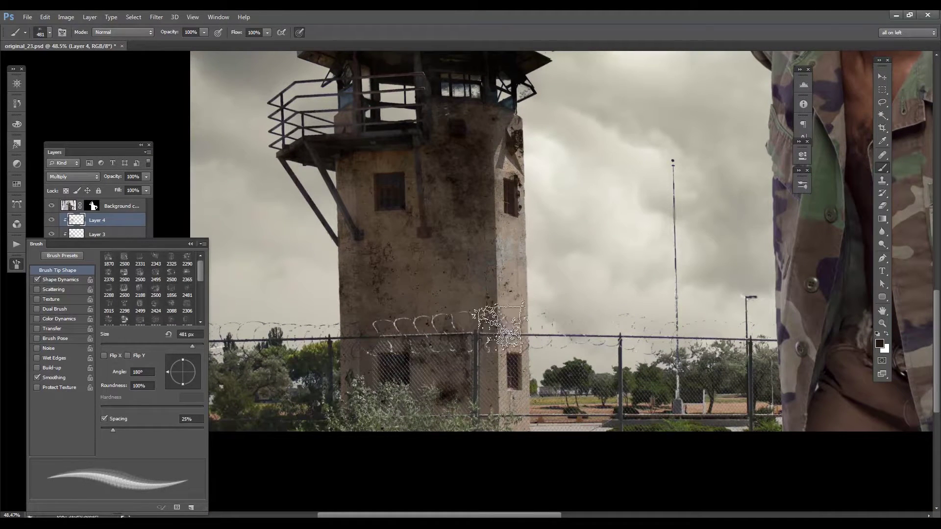
click(128, 356)
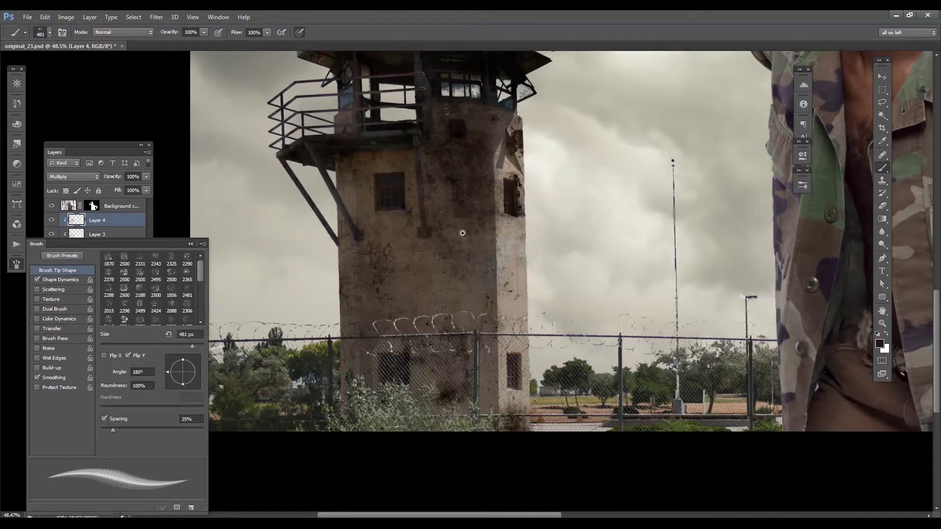
drag(462, 234, 452, 207)
drag(369, 217, 355, 240)
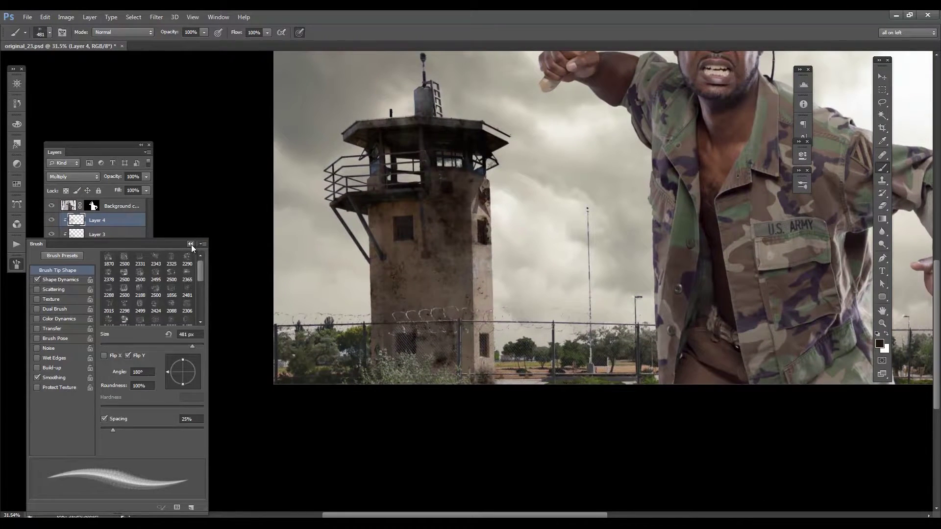
click(190, 244)
Step: Replace the current brushes with the Rons Cobwebs set
mouse_move(508, 235)
mouse_down()
mouse_move(345, 264)
mouse_move(384, 248)
mouse_move(405, 262)
mouse_move(410, 256)
mouse_up()
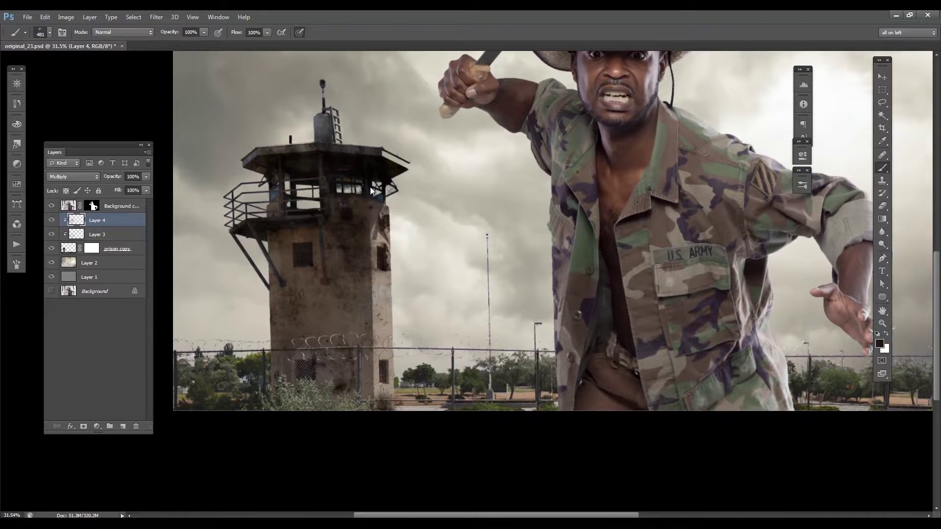
right_click(442, 191)
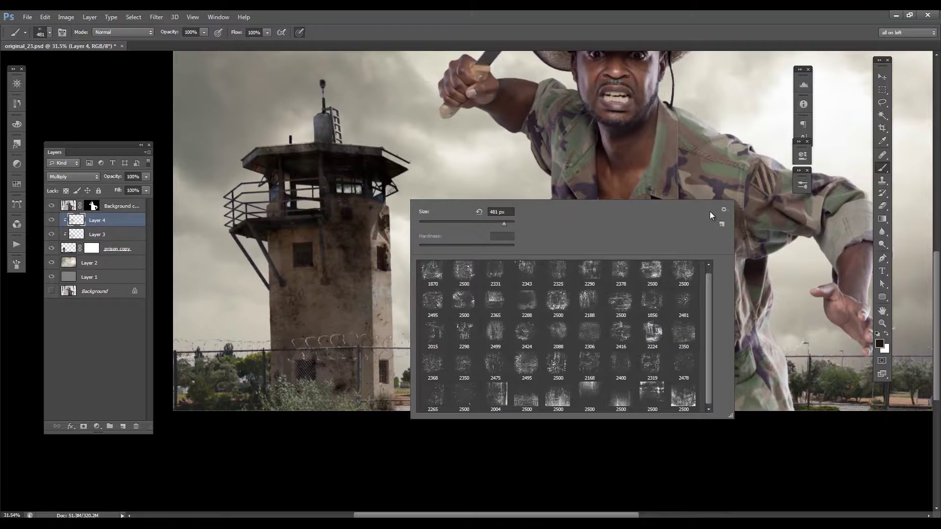
click(723, 209)
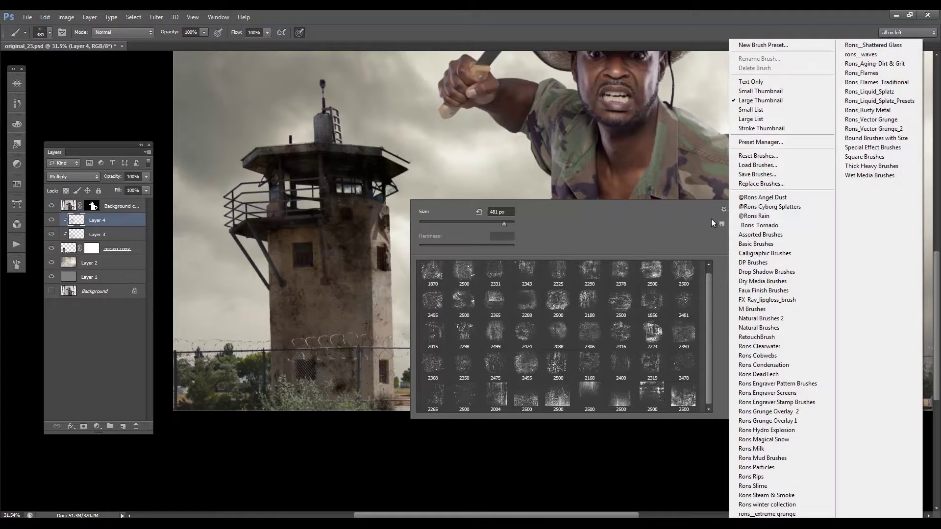
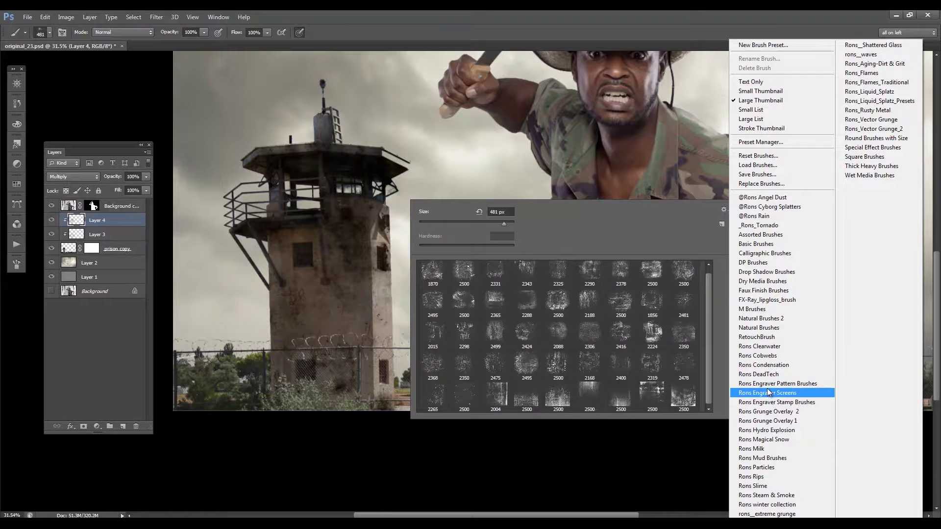
click(768, 360)
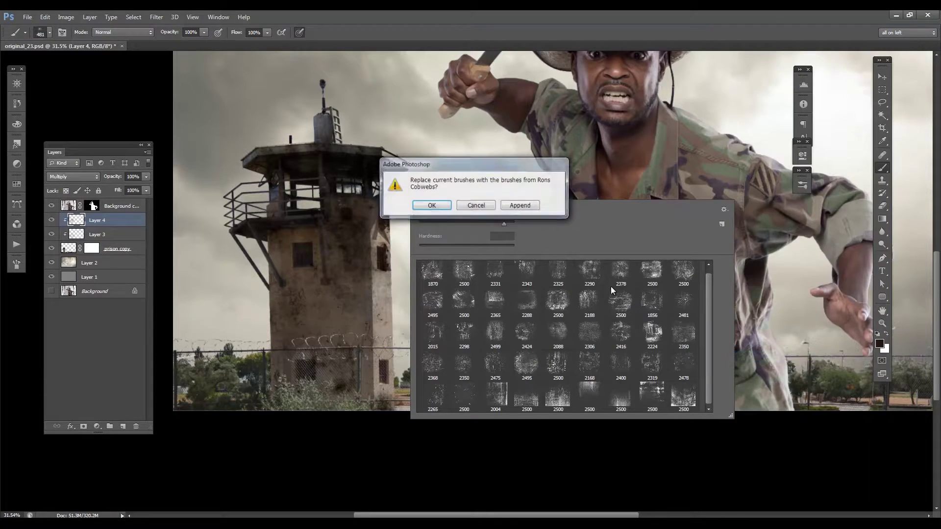
click(437, 206)
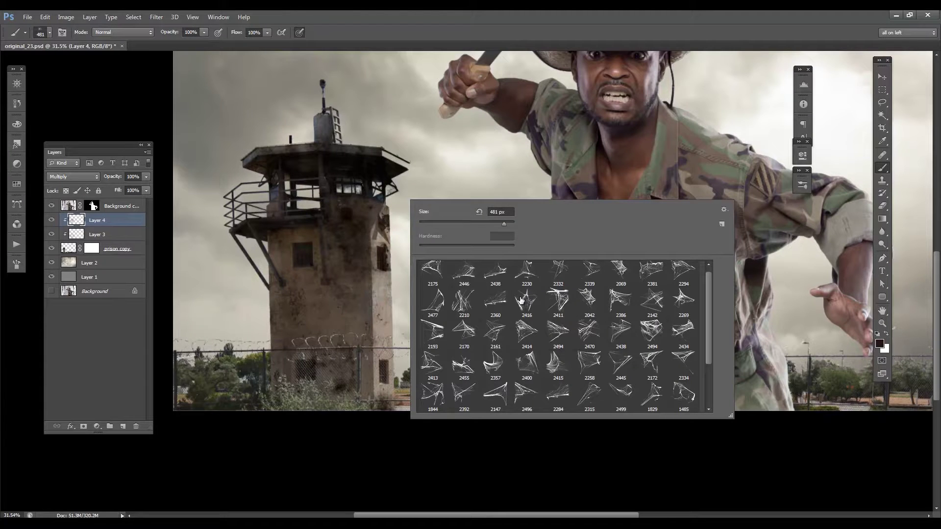
Step: Choose the 2494 px cobweb brush and swap the colours to make white the foreground
click(652, 333)
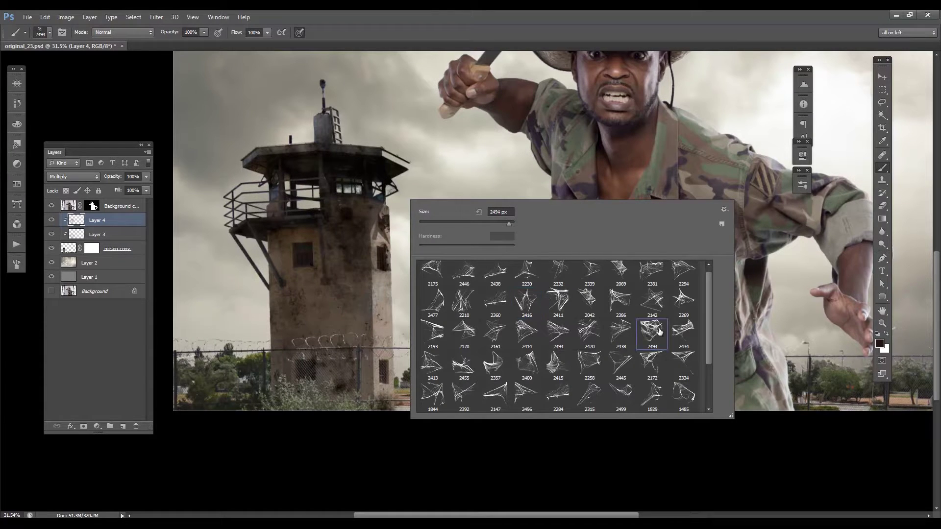
click(885, 334)
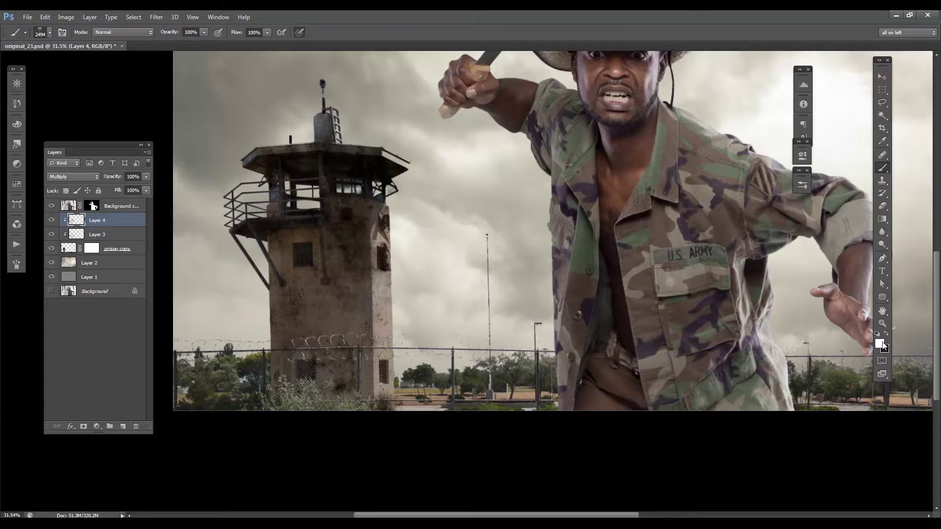
Step: Set the cobweb brush size to 182 px and try a black cobweb stamp beneath the tower's balcony
key(f)
key(x)
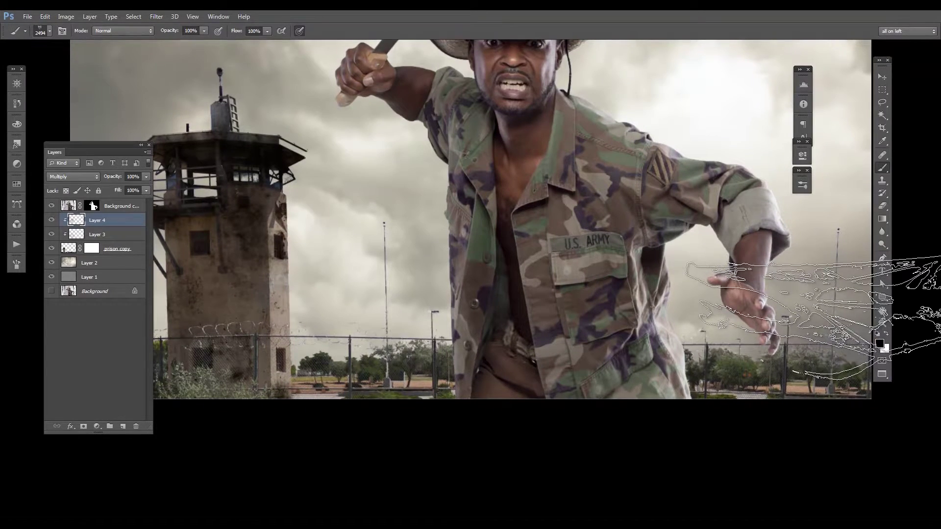
key(f)
key(f)
drag(331, 291, 442, 310)
right_click(404, 278)
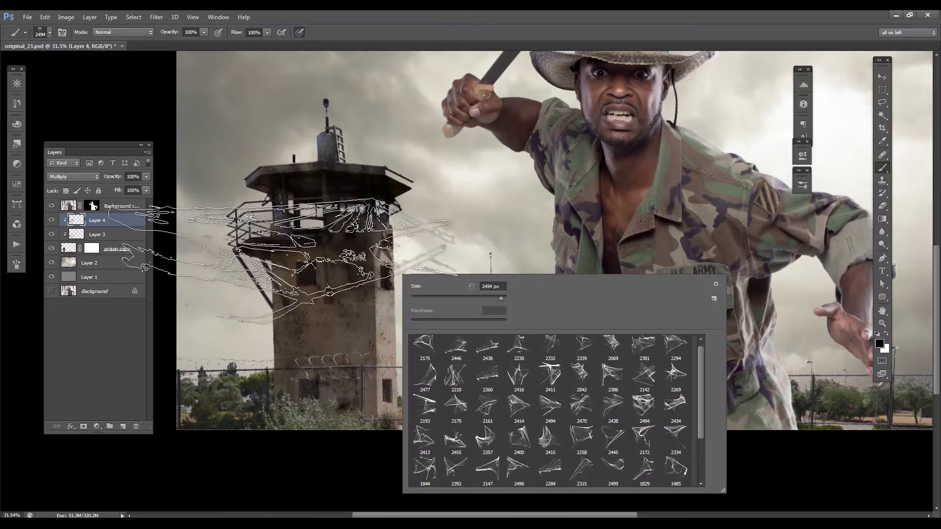
click(287, 243)
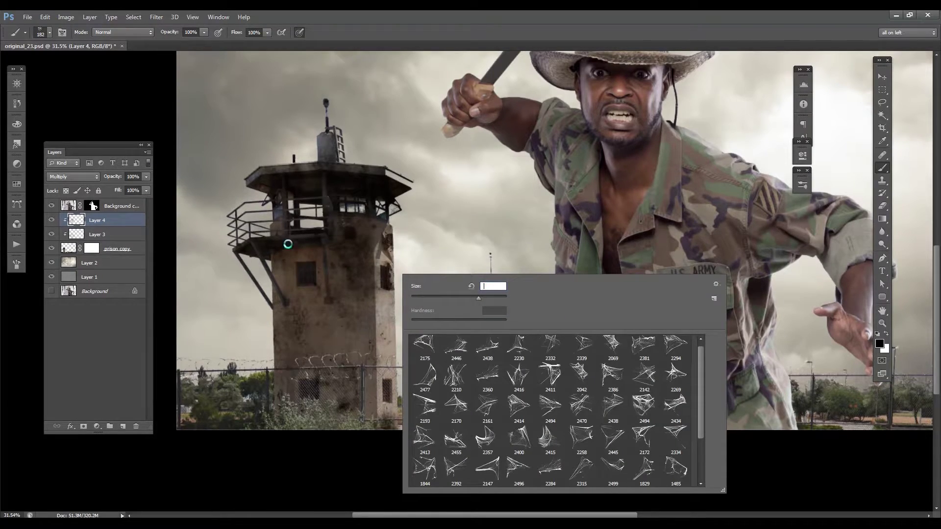
click(461, 206)
mouse_move(272, 256)
mouse_down()
mouse_move(317, 260)
mouse_move(320, 235)
mouse_up()
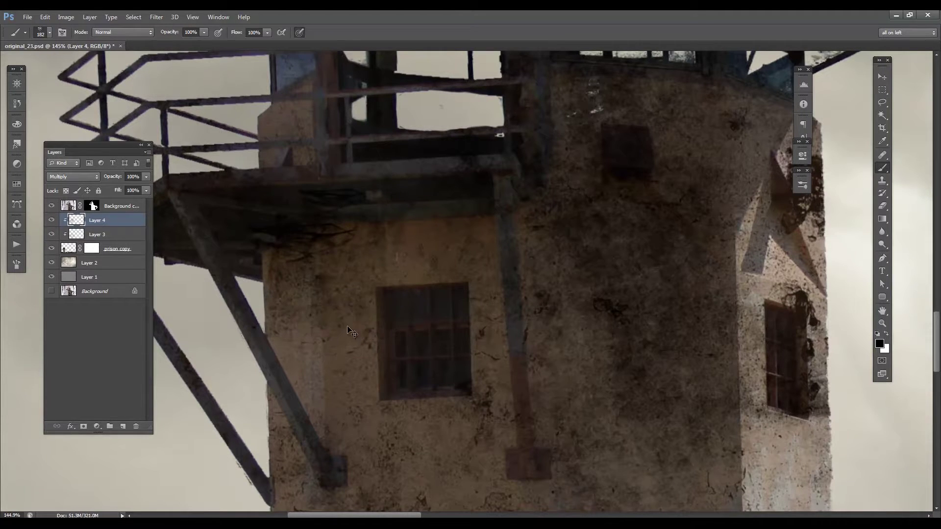
Step: Make white the foreground colour and add a new layer above Layer 4, clipped to the prison tower
key(x)
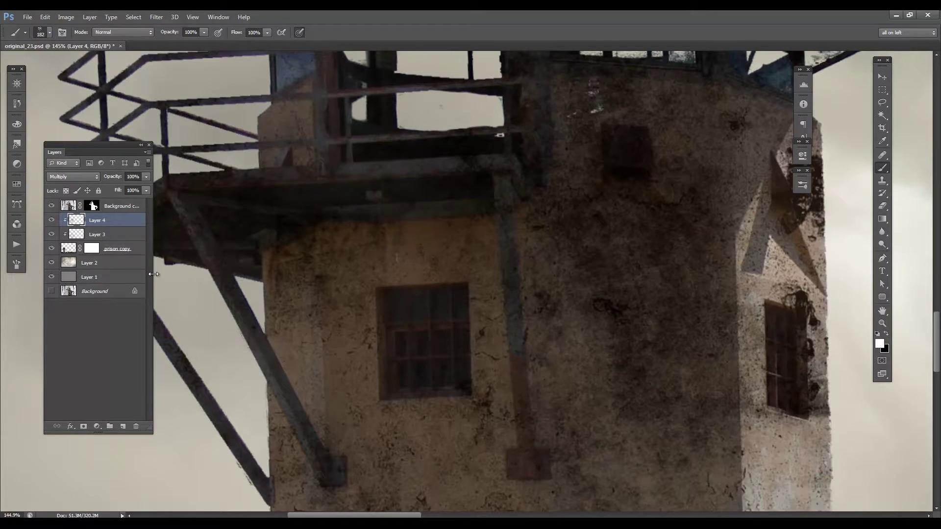
click(124, 425)
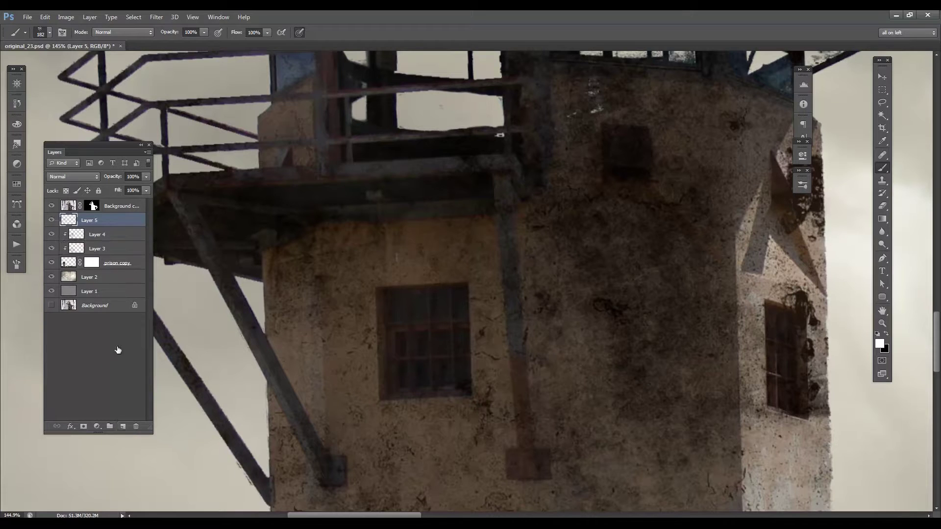
alt+click(118, 226)
Step: Rename Layer 4 and Layer 3 as dirt, and name the new clipped layer cobwebs
double_click(98, 236)
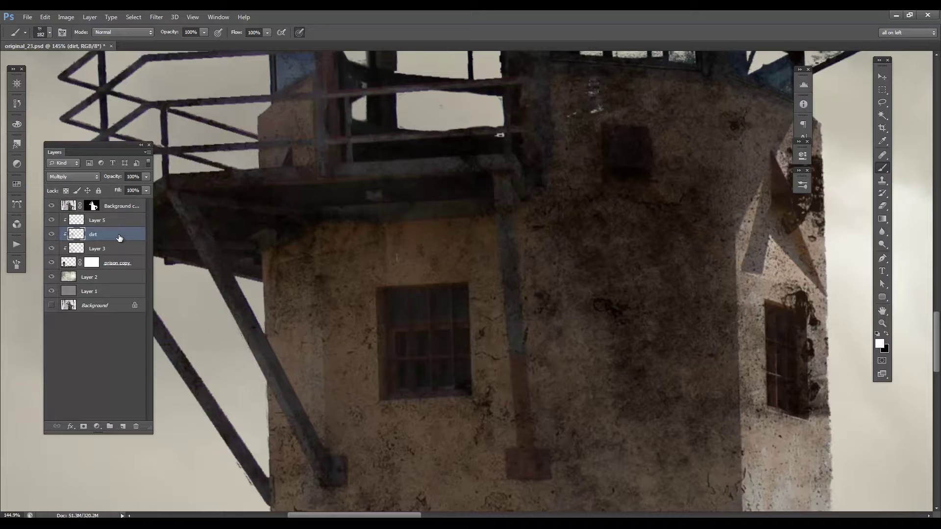
double_click(96, 249)
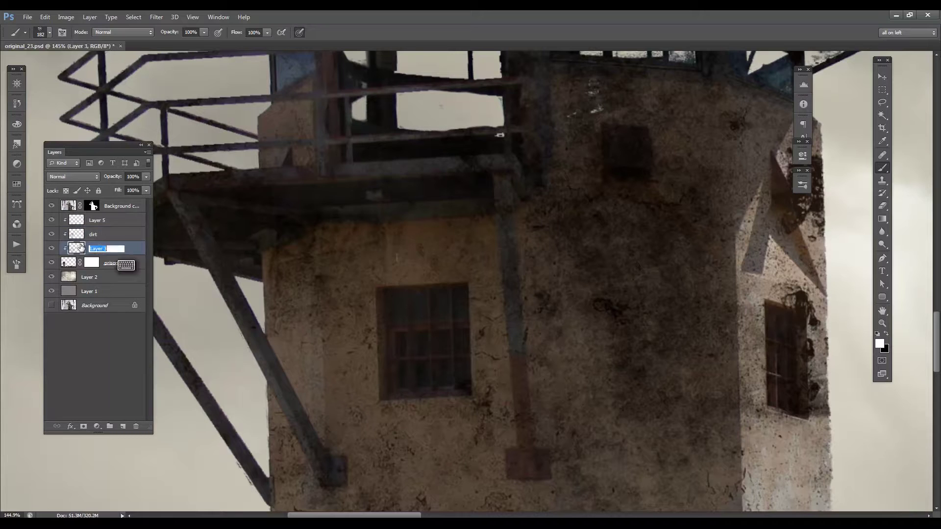
double_click(98, 220)
text(cobw)
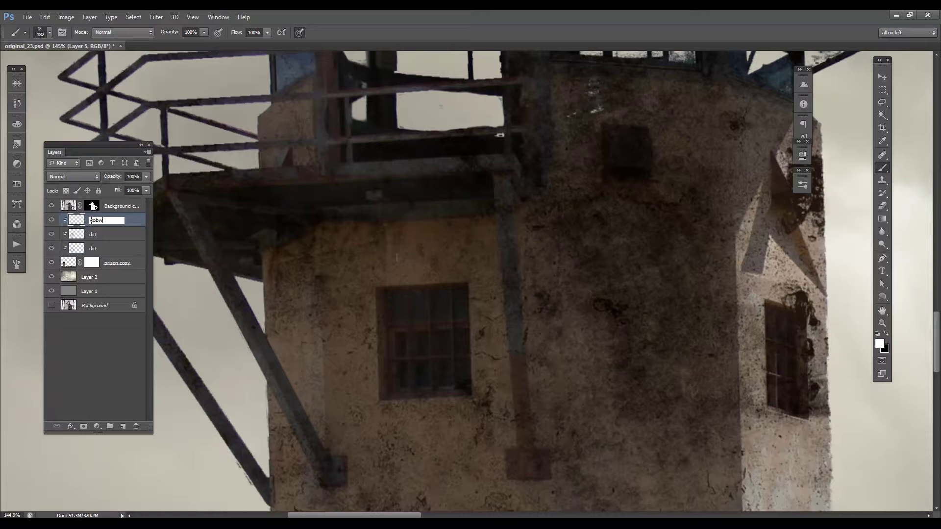
text(ebs)
key(Return)
Step: Stamp white cobwebs on the balcony railing and beneath its platform, and set the cobwebs layer's opacity to 29%
click(299, 149)
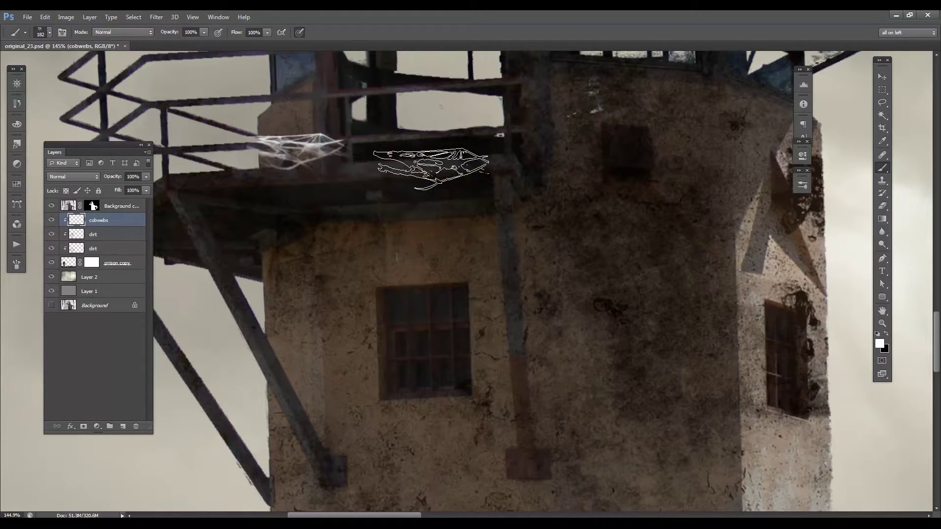
right_click(466, 225)
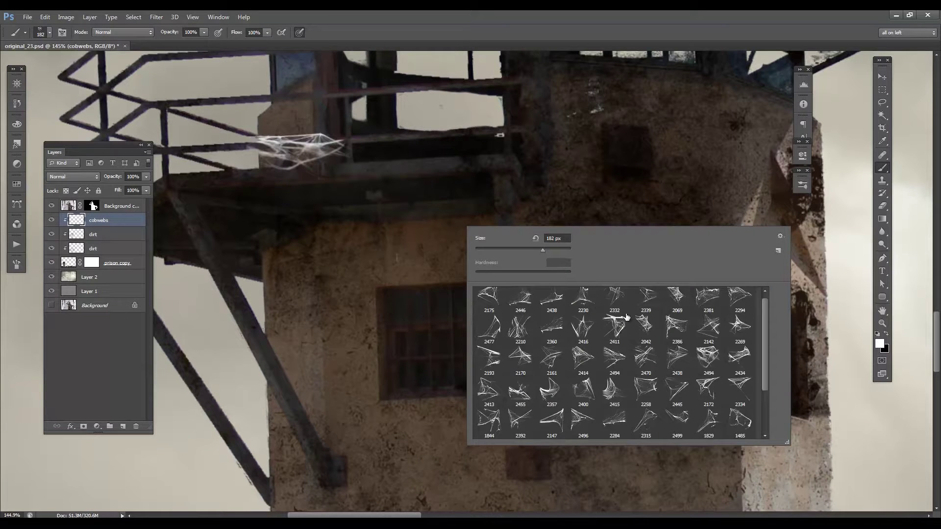
drag(557, 252, 552, 252)
click(461, 269)
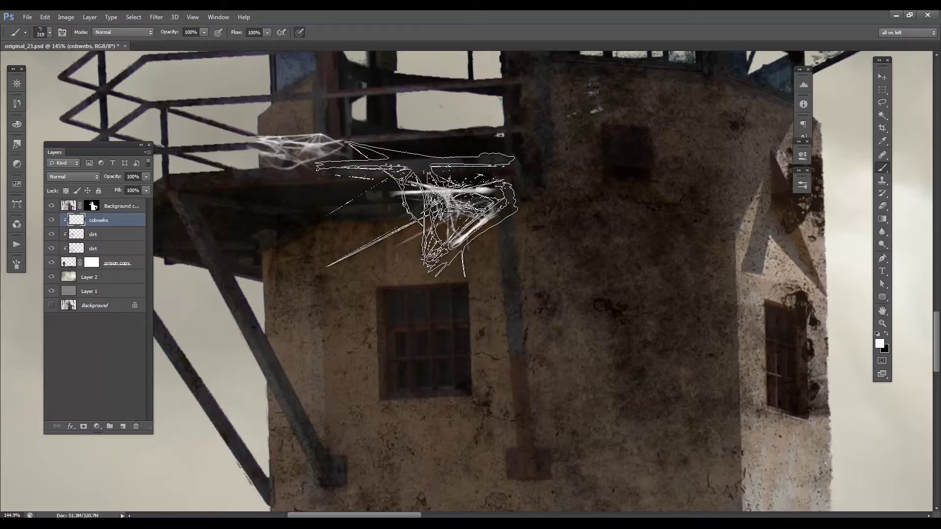
drag(143, 176, 120, 184)
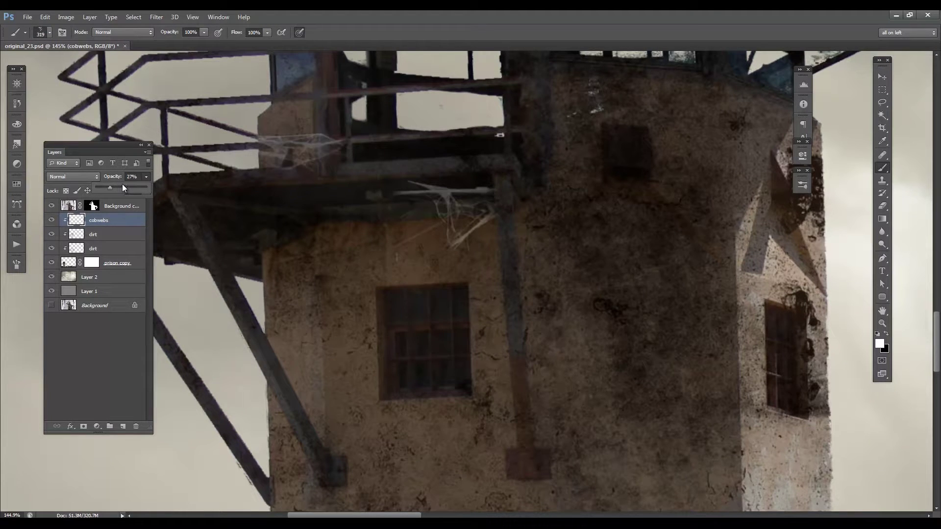
drag(111, 189, 118, 219)
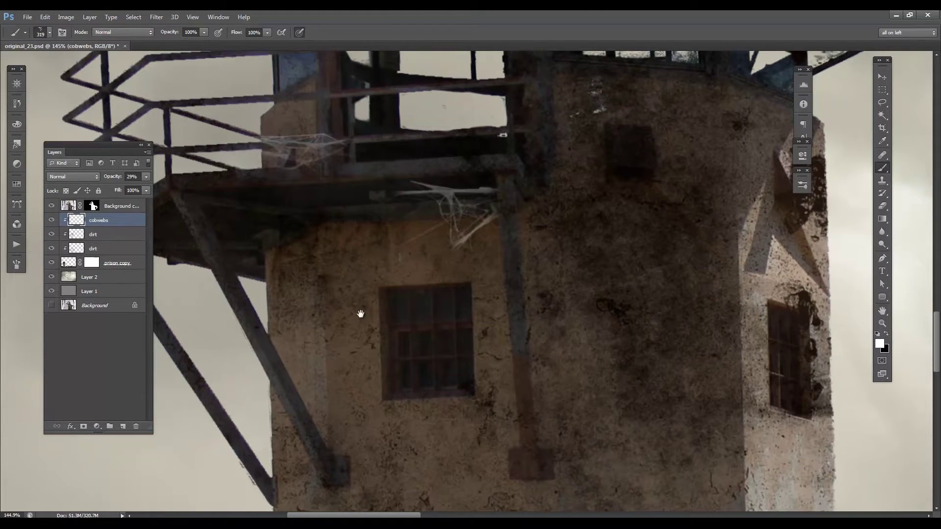
Step: Choose the 2416 px cobweb brush and try a large cobweb stamp across the tower's balcony
drag(361, 313, 558, 281)
right_click(558, 281)
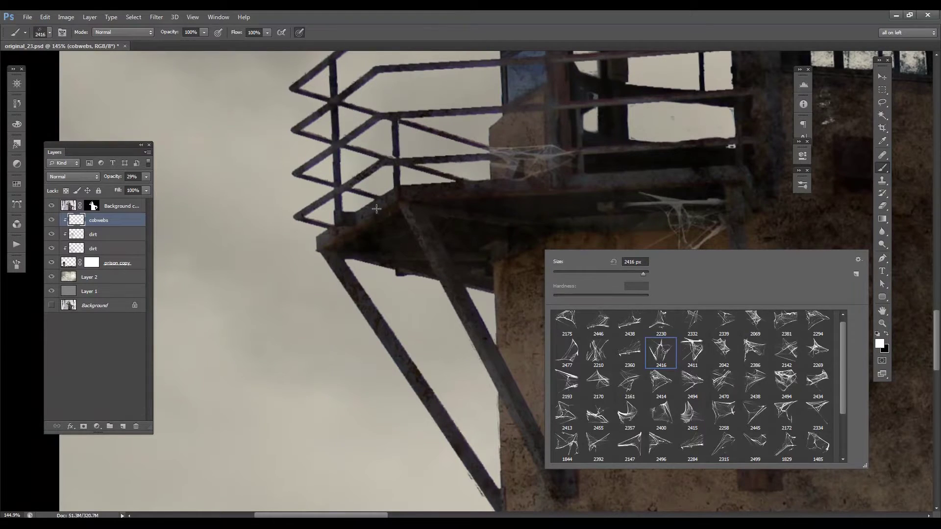
click(369, 227)
drag(499, 241, 464, 238)
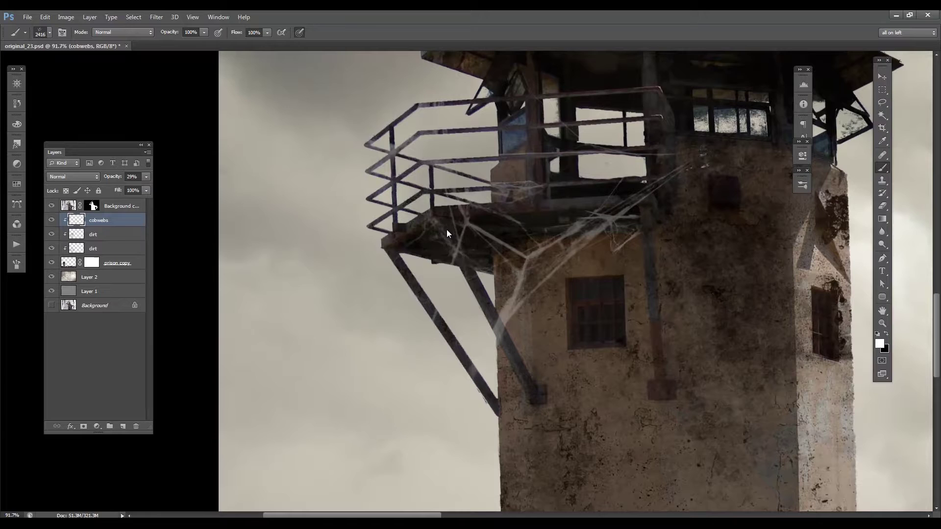
drag(108, 189, 112, 187)
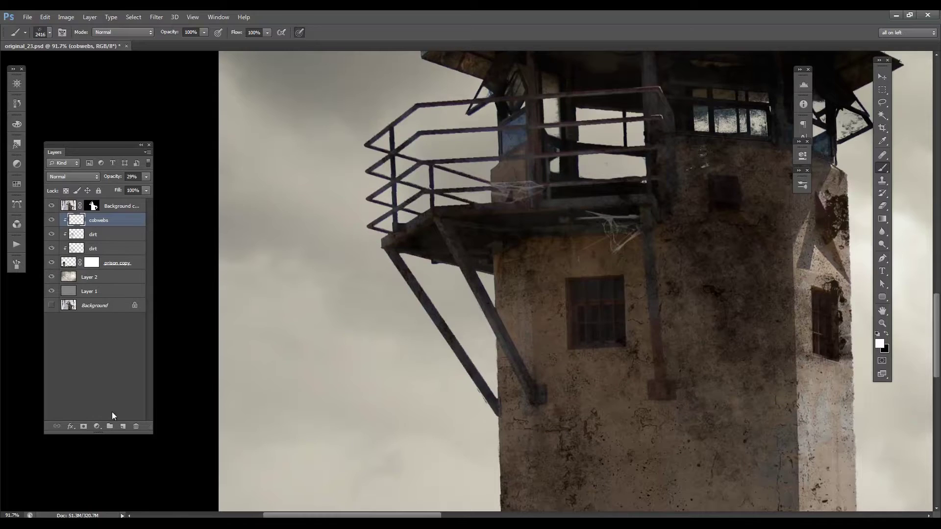
Step: Add a second clipped layer named cobwebs and stamp large white cobwebs over the tower's roof and balcony
click(123, 425)
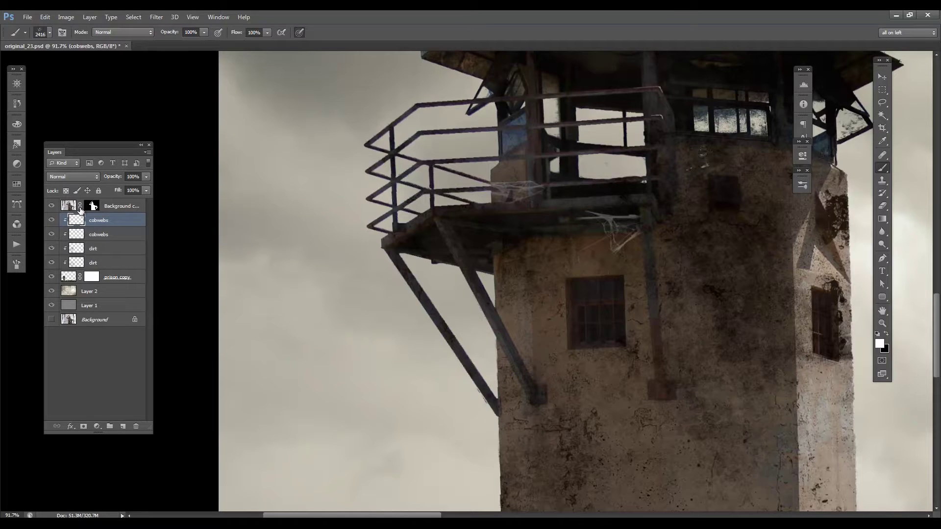
drag(586, 147, 515, 231)
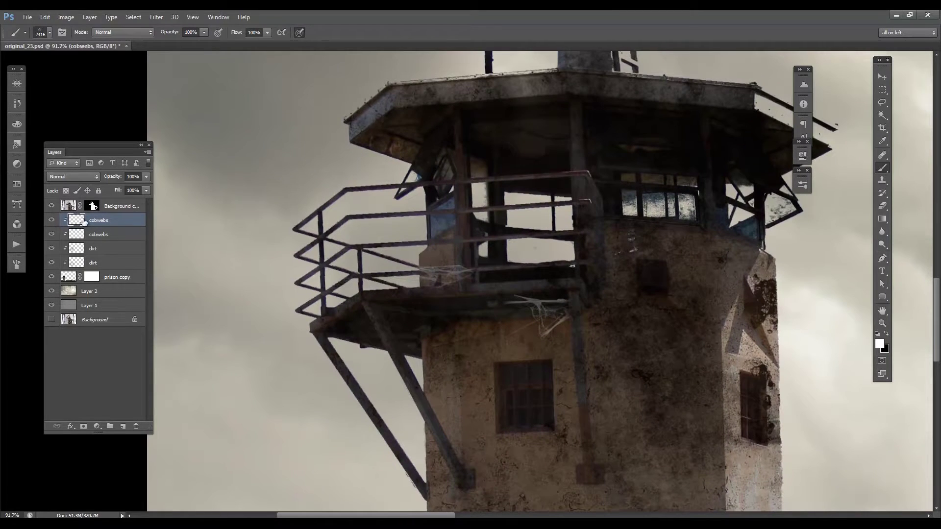
click(518, 145)
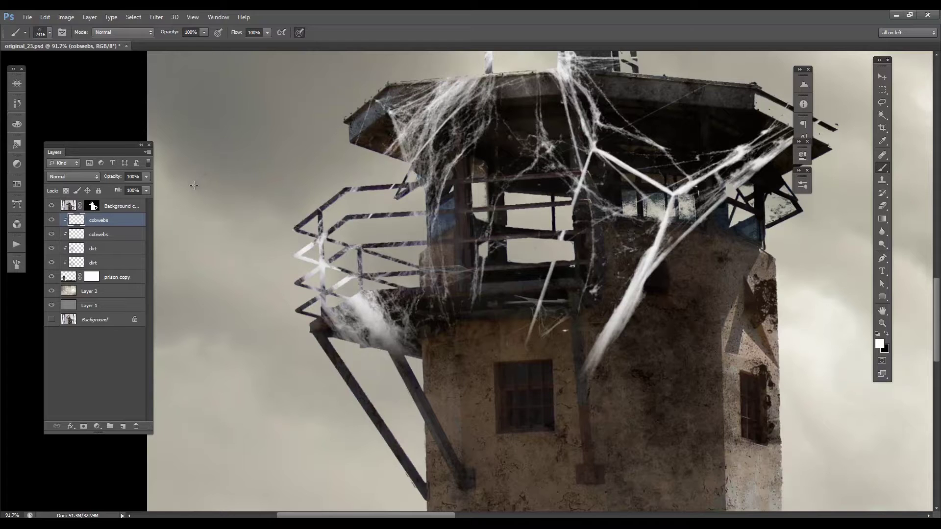
Step: Release the upper cobwebs layer from its clipping, shift the webs slightly down the tower, and clip it again
key(v)
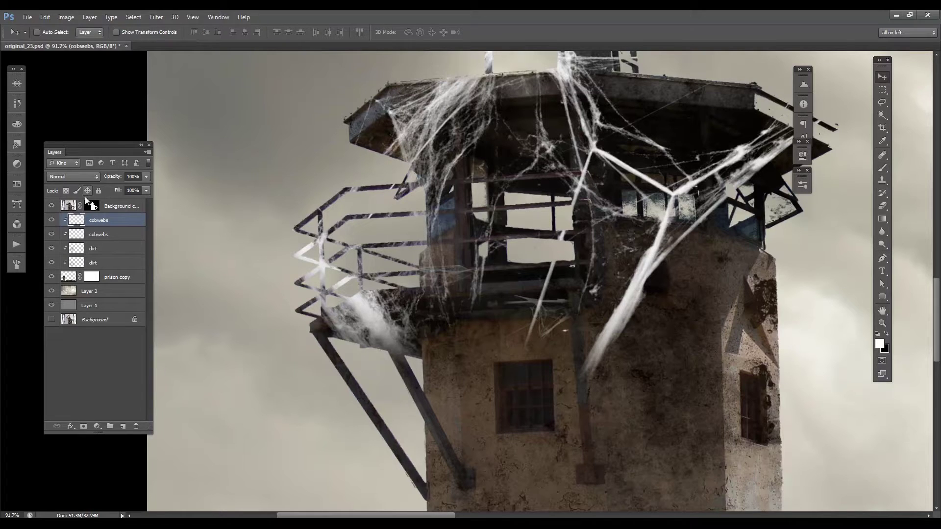
alt+click(113, 224)
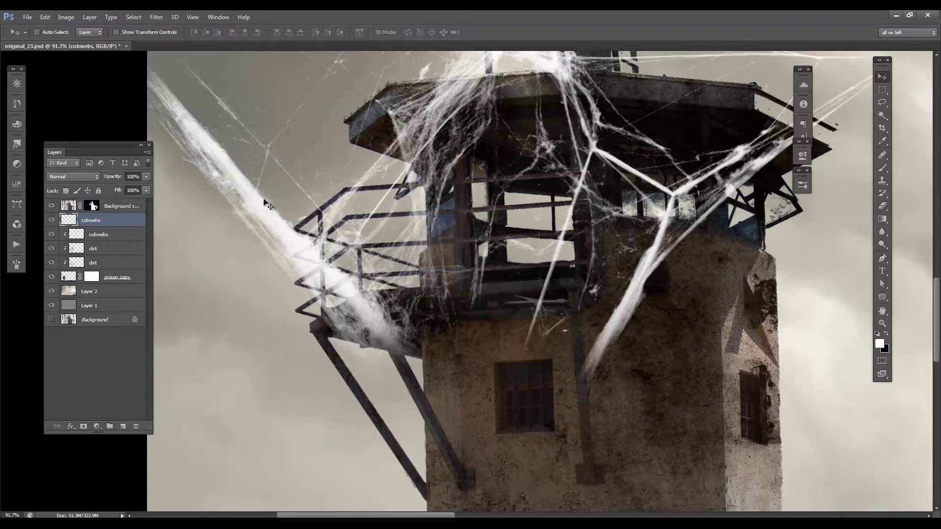
drag(393, 184, 385, 264)
drag(385, 265, 406, 226)
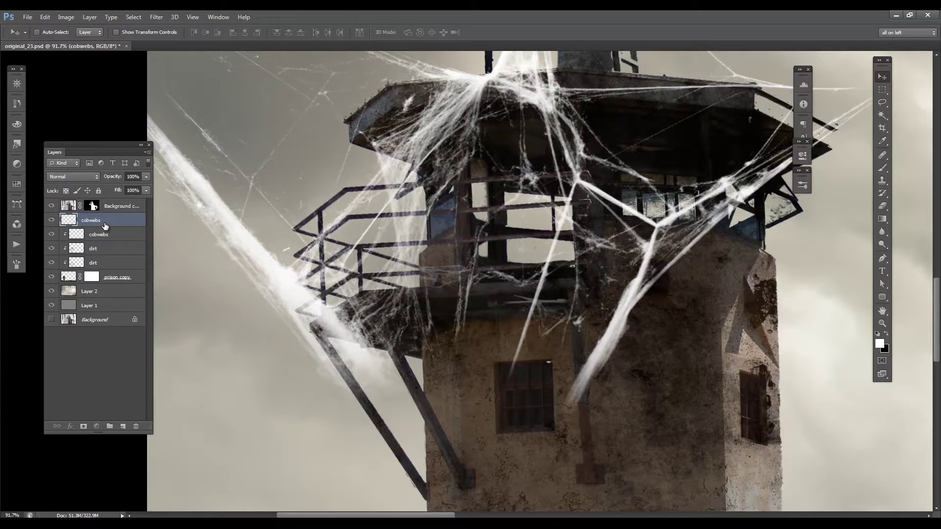
alt+click(116, 226)
Step: Lower the upper cobwebs layer's opacity to 21% and check the tower within the whole composite
click(146, 177)
drag(117, 186, 110, 191)
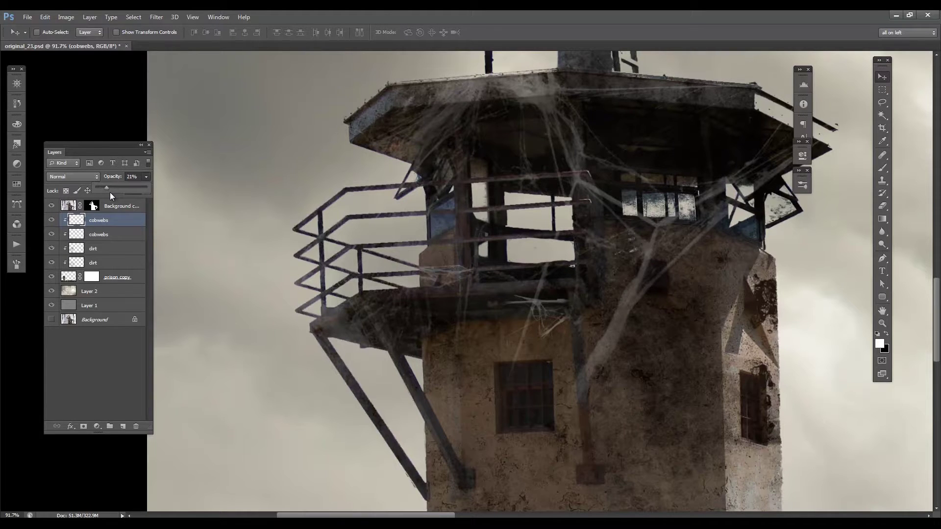
drag(636, 230, 585, 235)
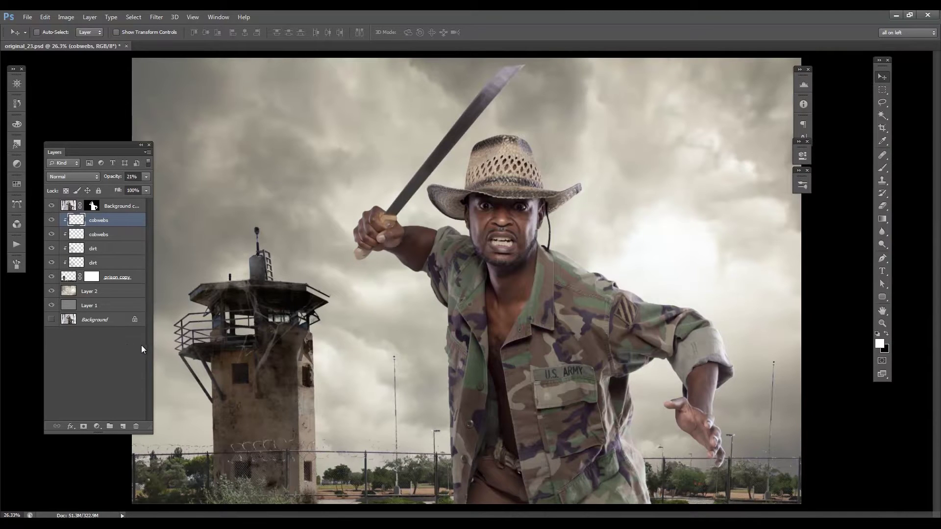
Step: Select the 2381 px cobweb brush and detach the collapsed Properties panel from its place beside the image
key(b)
right_click(333, 289)
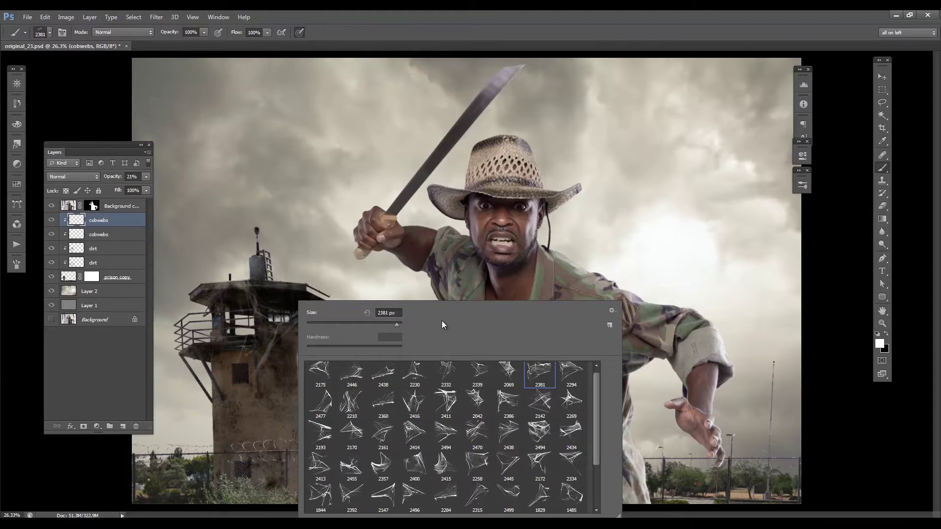
click(802, 155)
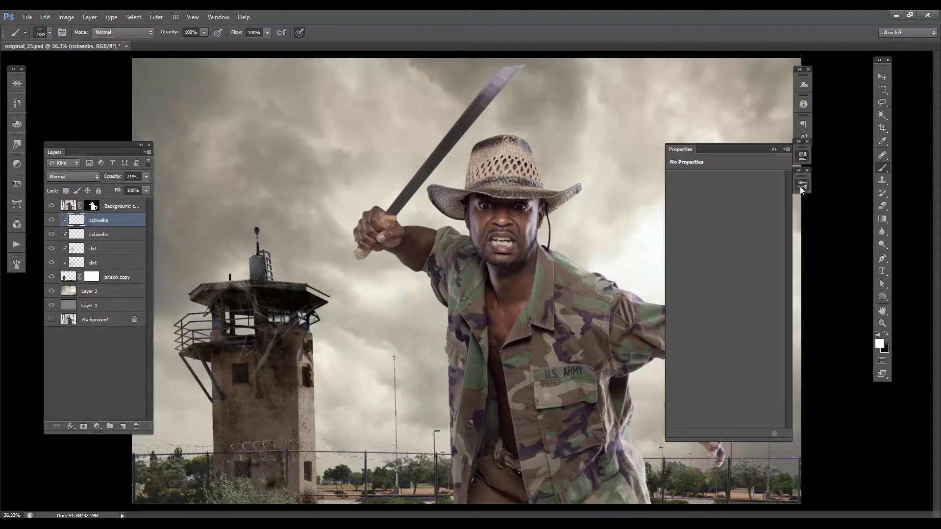
click(801, 186)
click(801, 186)
click(803, 159)
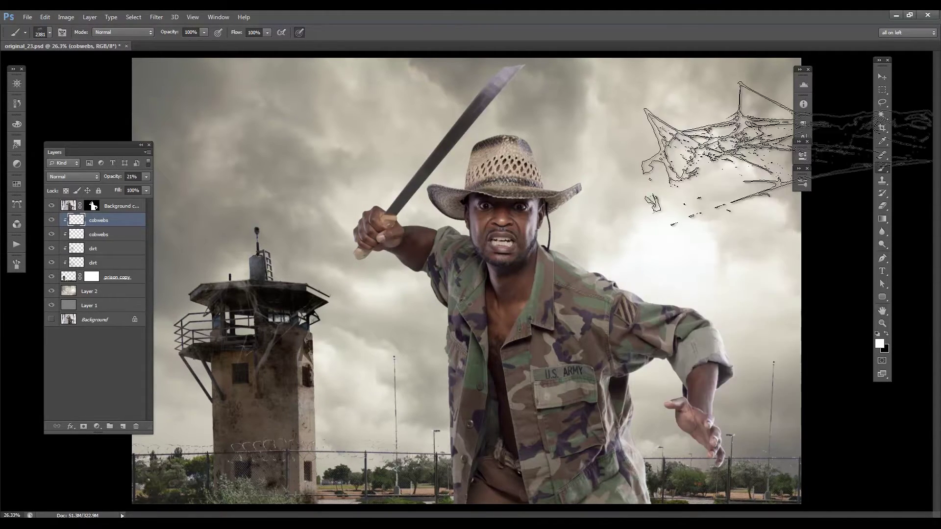
drag(802, 155, 844, 186)
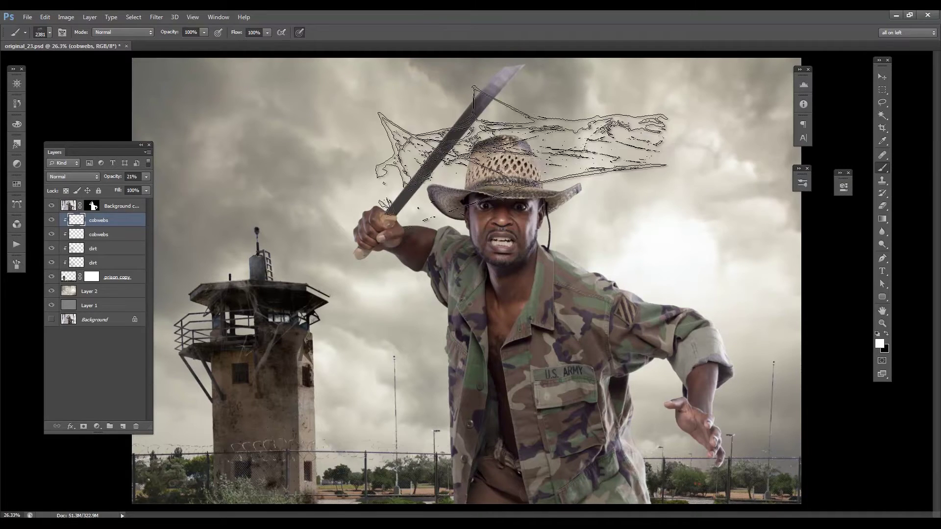
Step: Try Flip X on the cobweb brush tip, turn on Flip Y instead, and stamp cobwebs down the tower wall
click(16, 264)
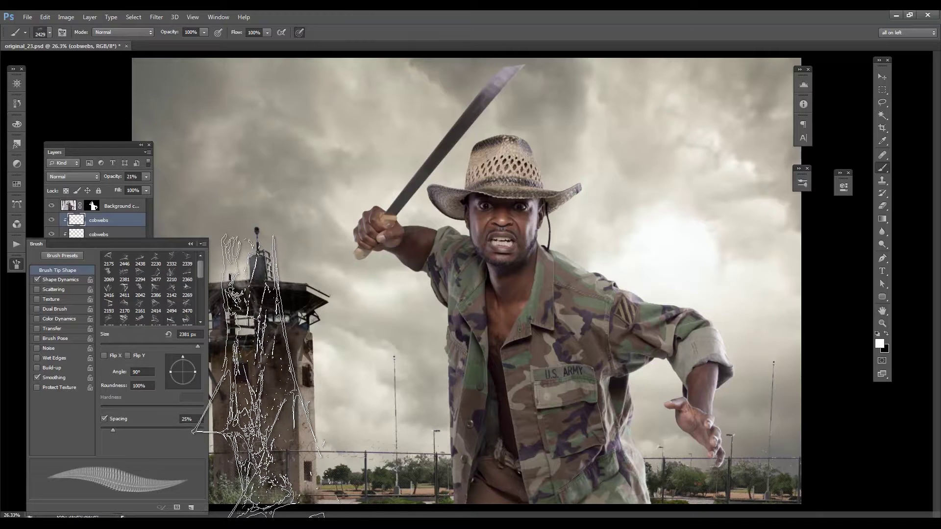
click(104, 355)
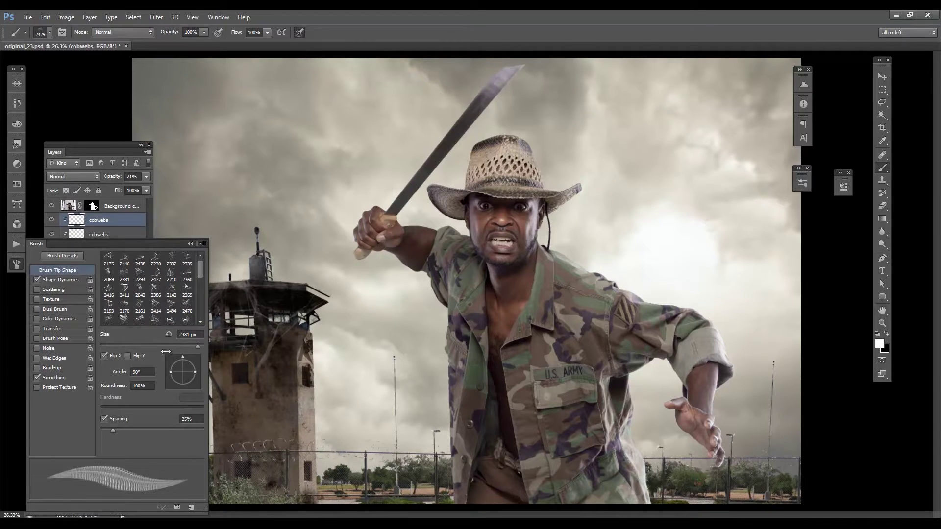
click(103, 355)
click(127, 355)
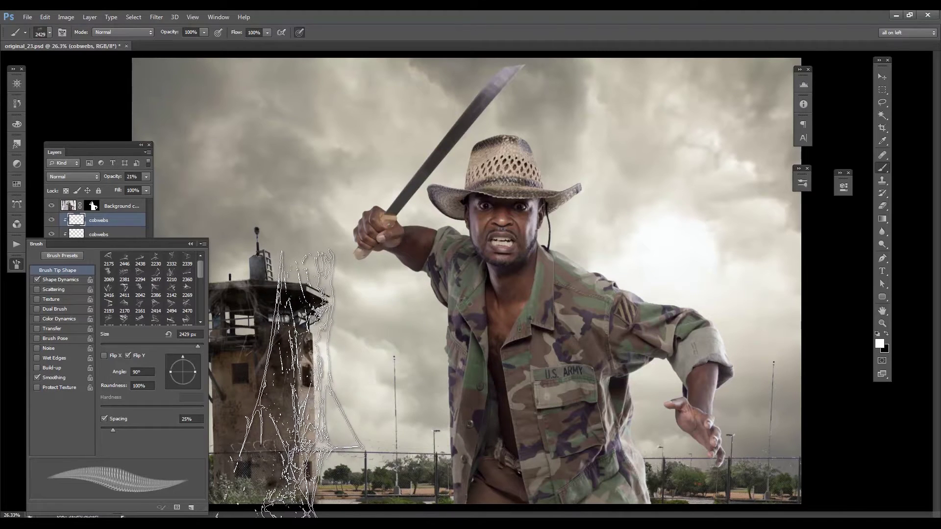
drag(401, 345, 373, 352)
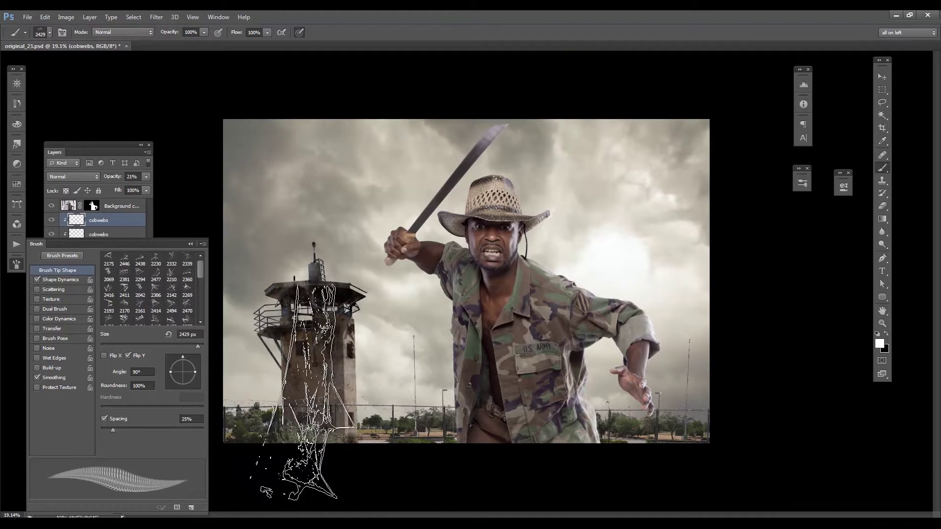
Step: Collapse the brush settings and lower the upper cobwebs layer's opacity to 18%
key(v)
click(191, 243)
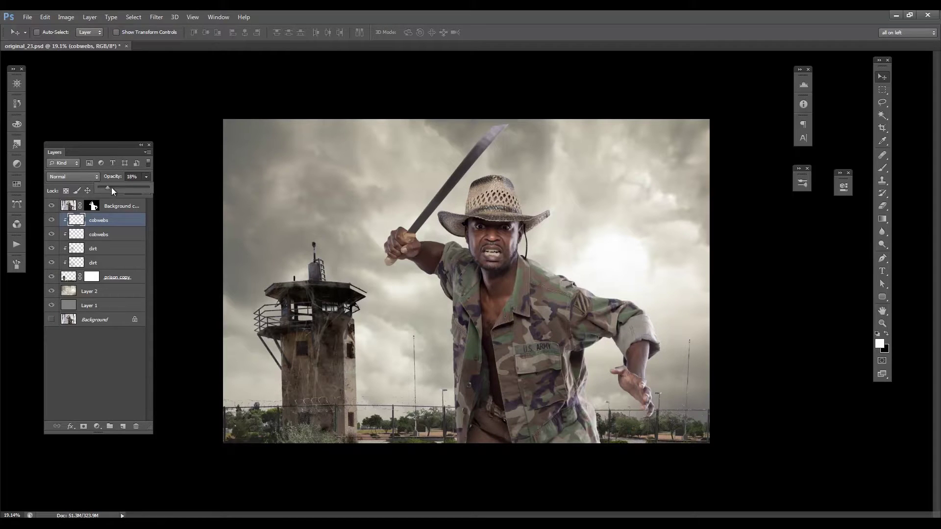
Step: Group the two cobwebs layers, two dirt layers and prison copy layer, and name the group "prison"
click(120, 222)
shift+click(126, 278)
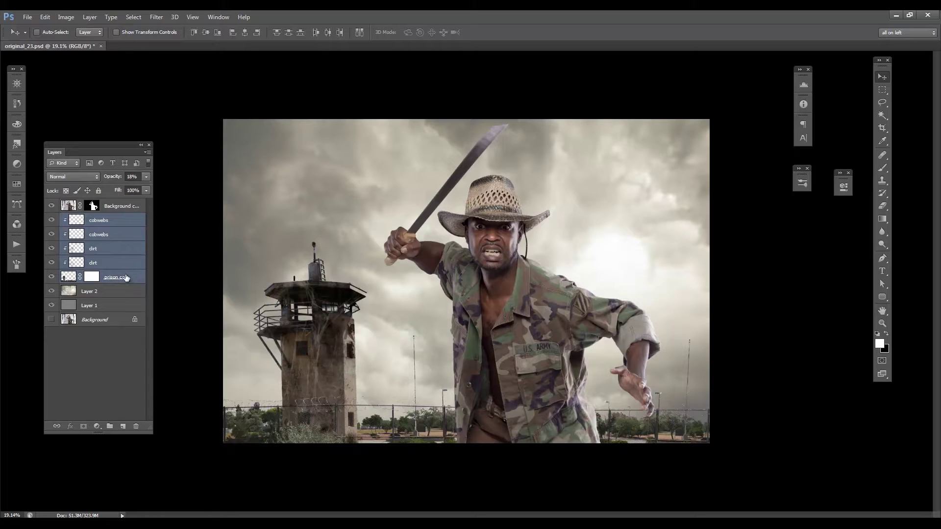
key(ctrl+g)
double_click(95, 219)
text(pris)
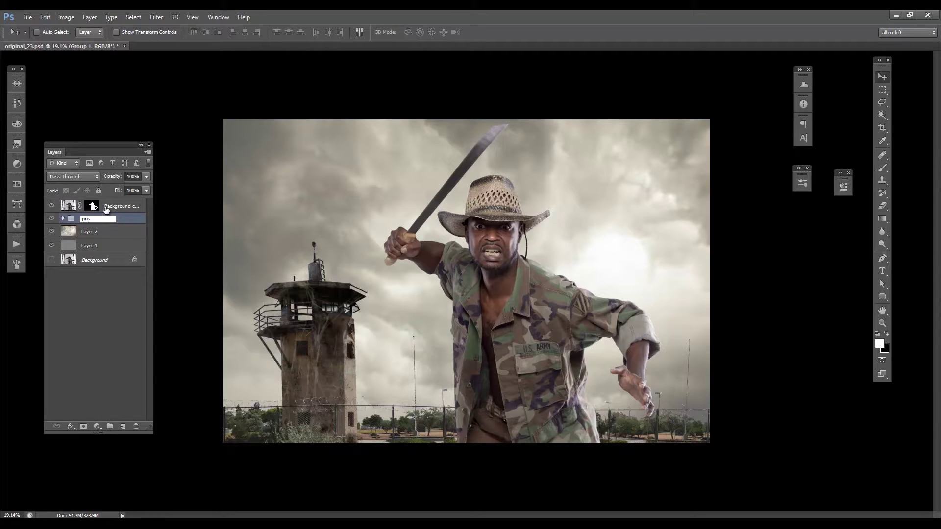
text(on)
key(Return)
Step: Convert the prison group to a smart object, apply a Gaussian Blur of about 7 pixels, and collapse its smart filter list
right_click(117, 216)
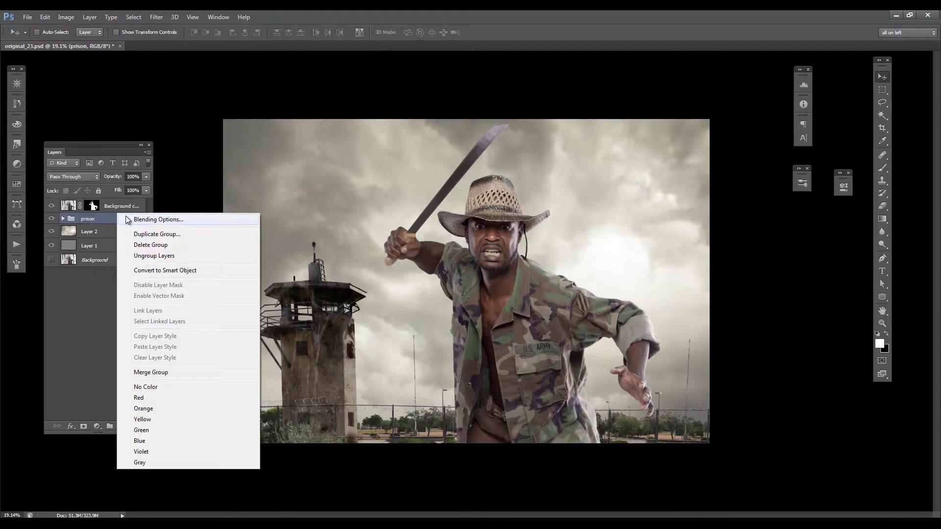
click(181, 269)
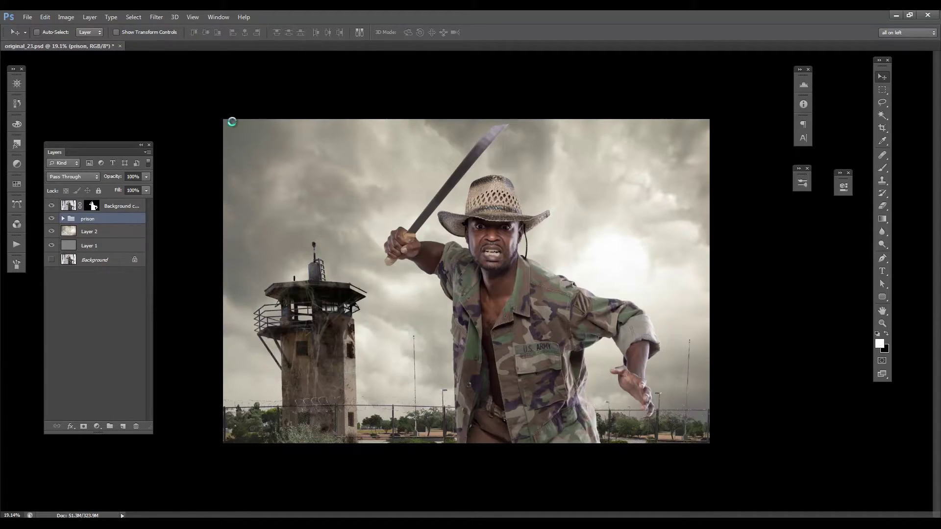
click(156, 17)
mouse_move(184, 114)
click(115, 185)
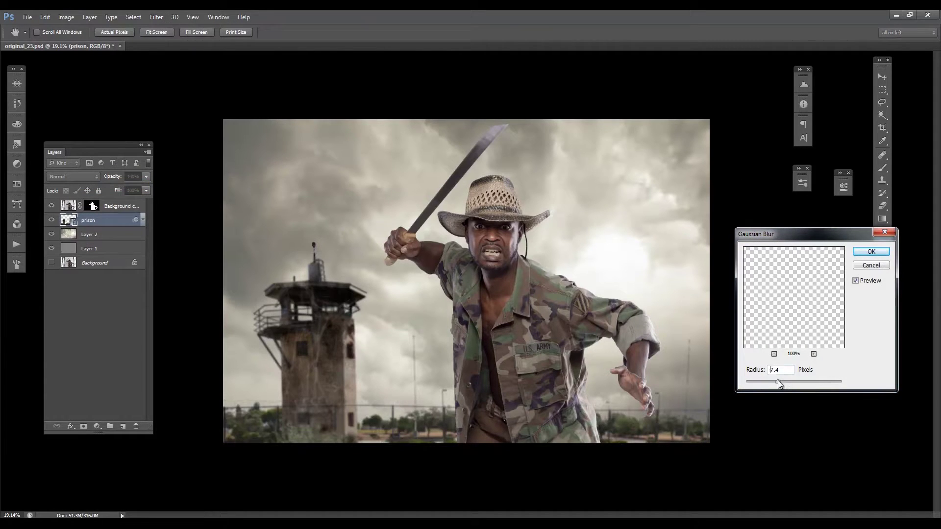
drag(770, 382, 776, 387)
key(Return)
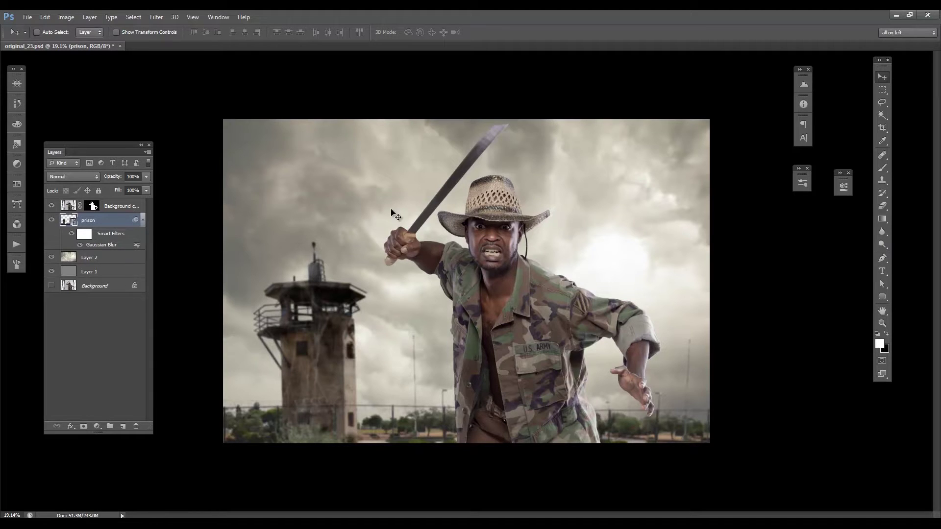
click(143, 221)
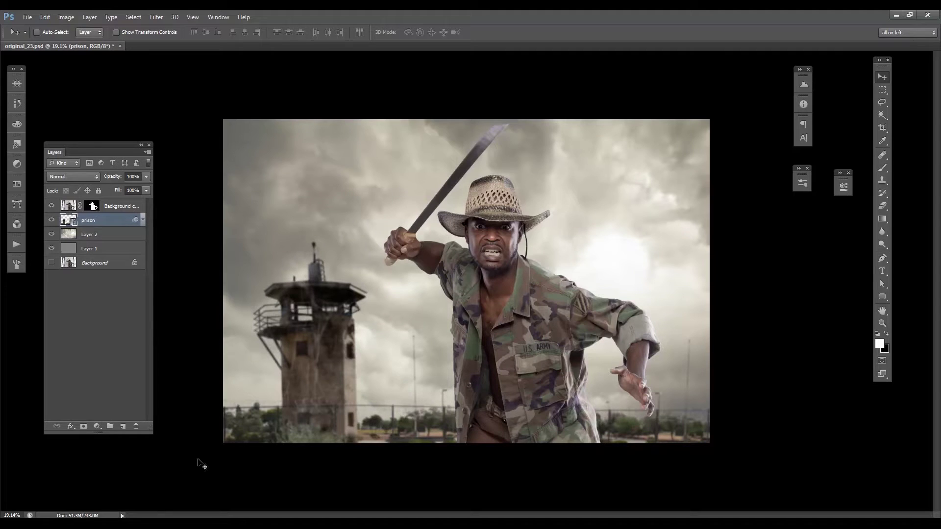
Step: Browse for files to open in the TWD COMP folder, inside Hunting Gator under ____PHOTOSHOOTS on the Iomega_Ext_Drive (J:)
click(27, 17)
click(78, 38)
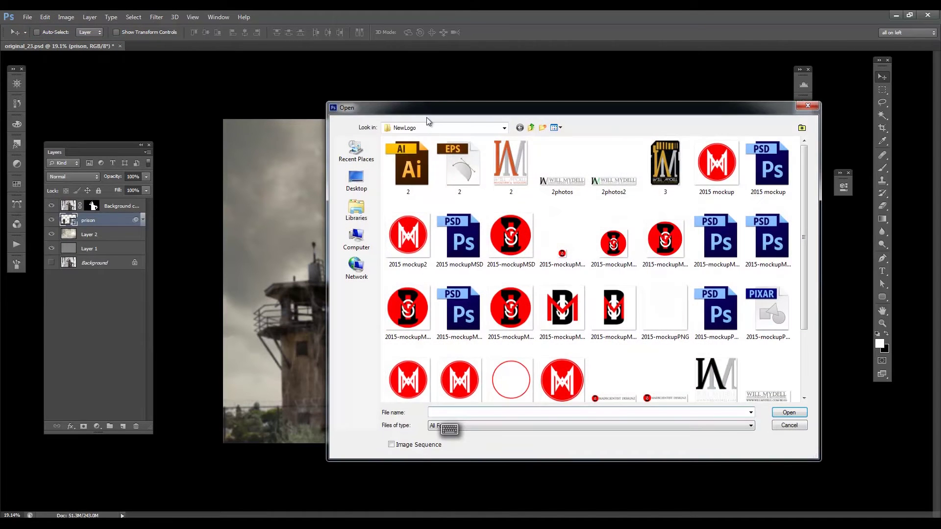
click(433, 127)
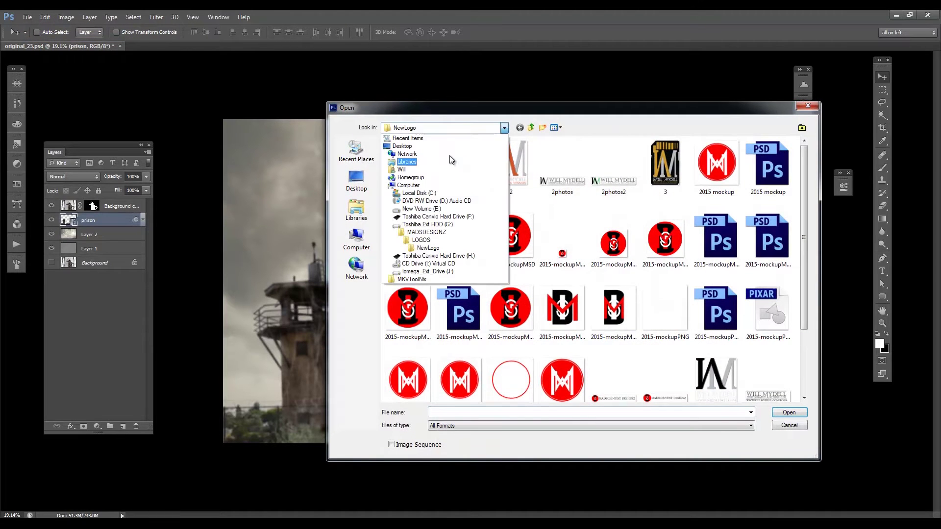
click(458, 272)
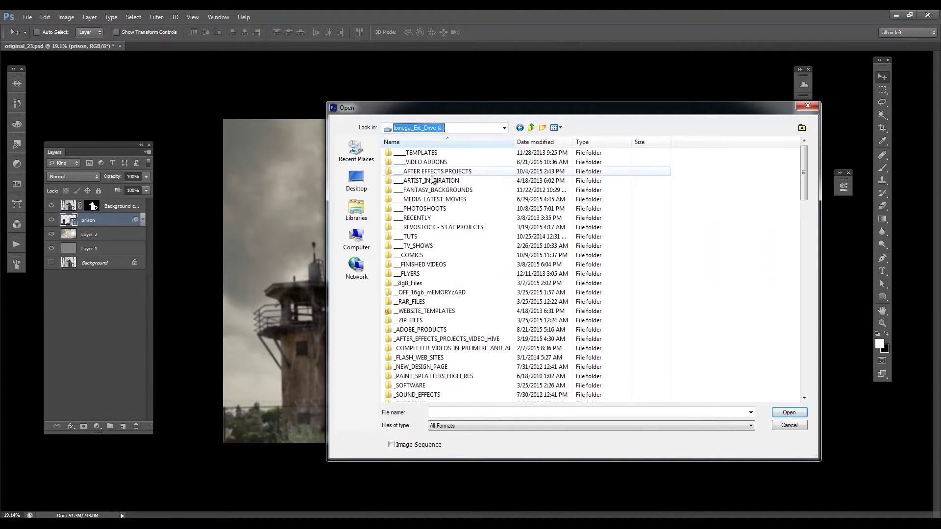
double_click(434, 209)
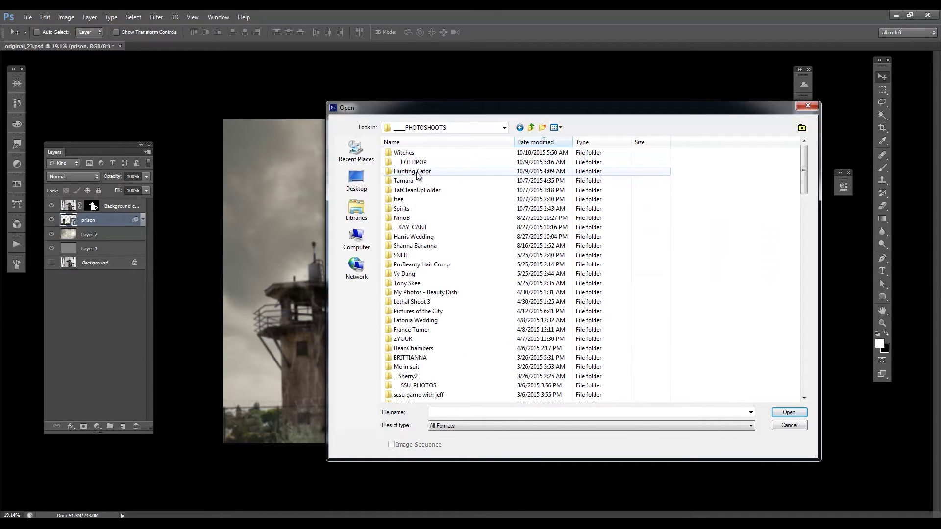
double_click(424, 171)
double_click(454, 176)
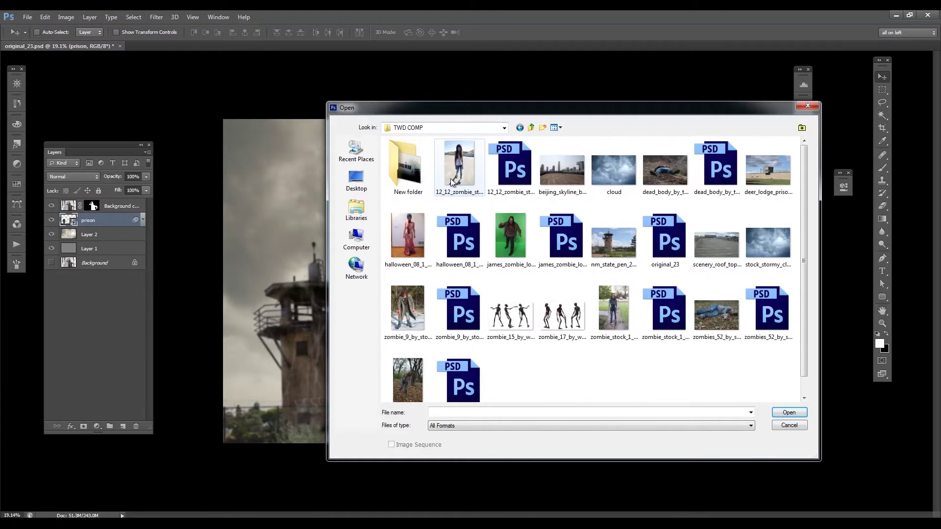
Step: Open the eight zombie, halloween and dead body PSD cutouts together with the zombie_15 and zombie_17 PNG images
click(509, 165)
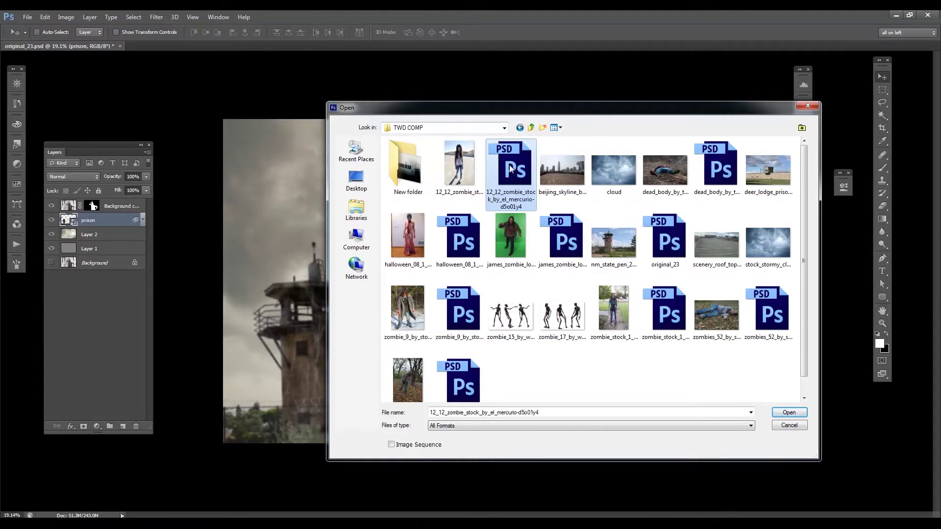
ctrl+click(463, 234)
ctrl+click(573, 239)
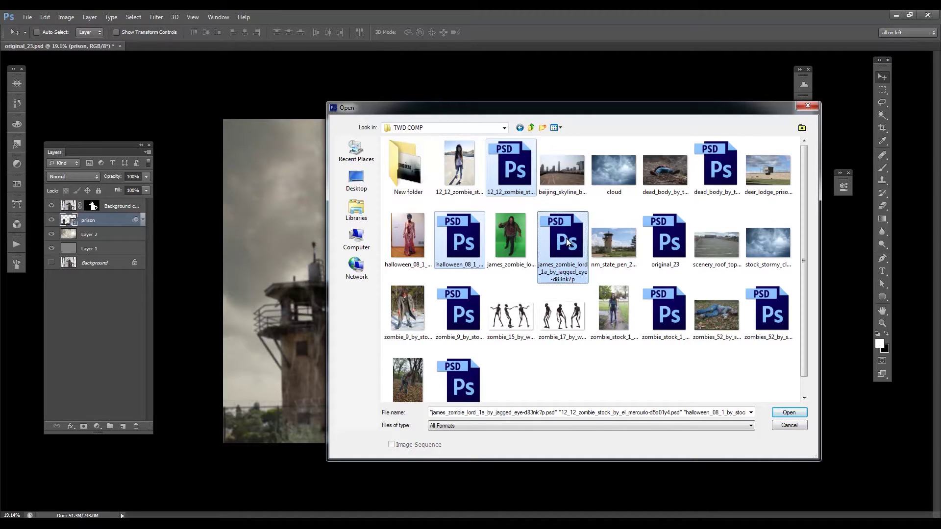
ctrl+click(699, 180)
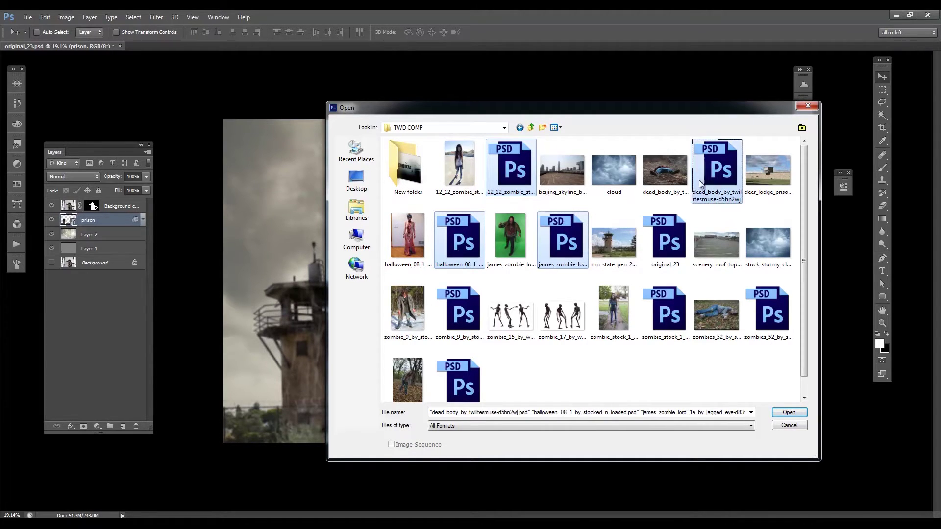
ctrl+click(665, 310)
ctrl+click(769, 312)
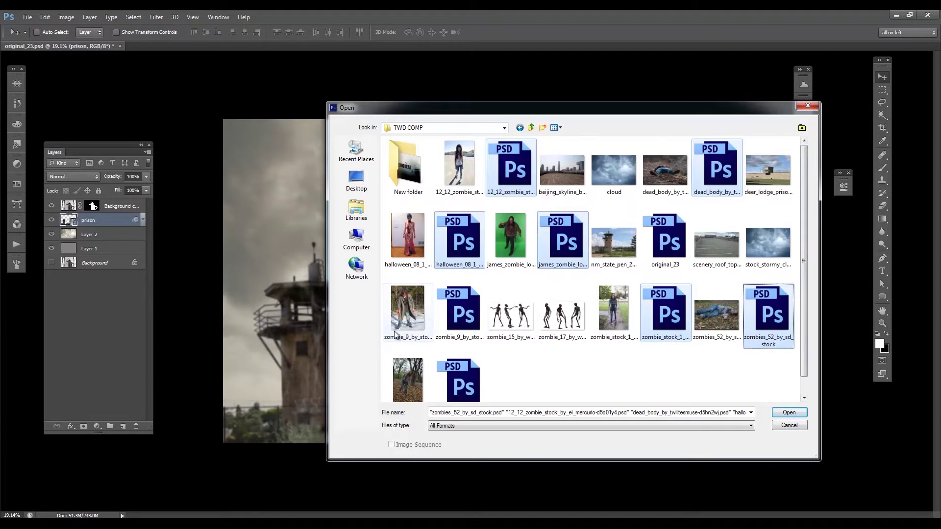
ctrl+click(460, 319)
ctrl+click(457, 377)
ctrl+click(515, 319)
ctrl+click(565, 304)
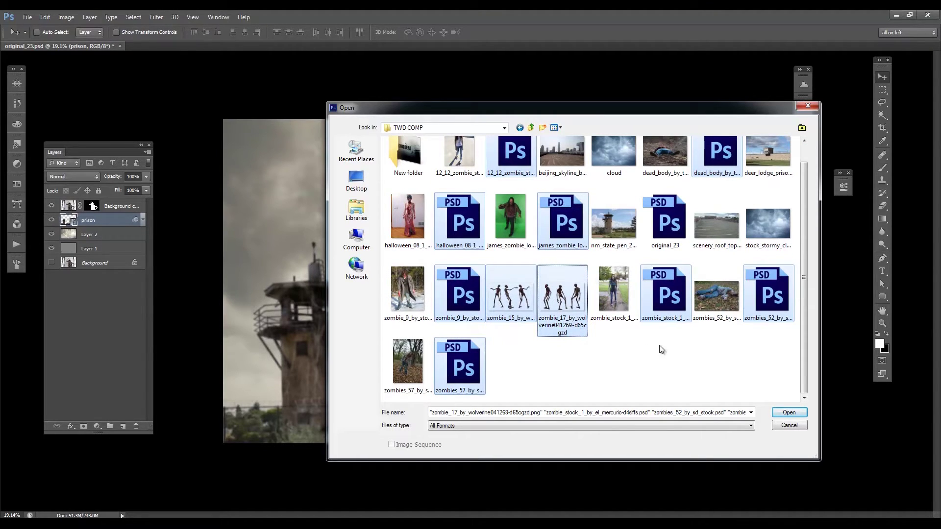
click(788, 413)
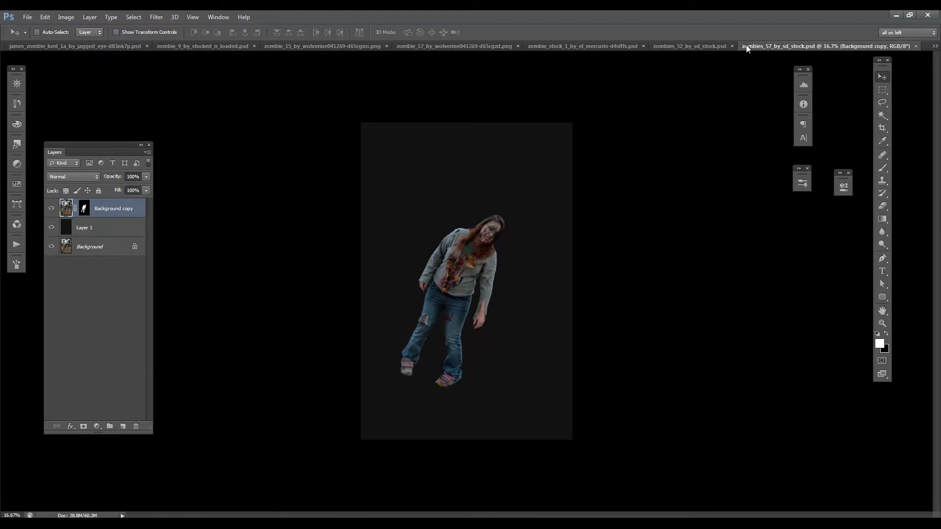
Step: Detach the opened zombie and dead body documents from the tab row into a separate floating window group
drag(757, 44, 696, 111)
drag(745, 48, 723, 121)
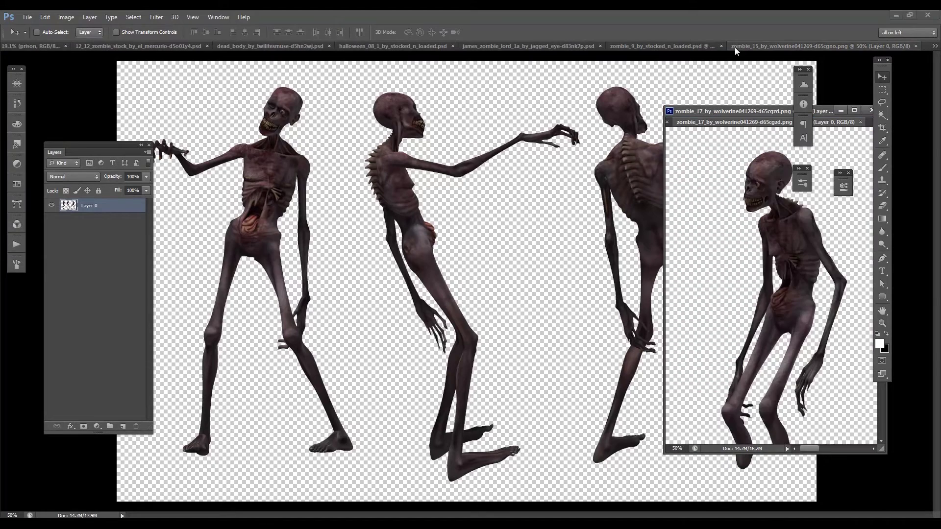
drag(735, 46, 712, 119)
drag(551, 45, 708, 122)
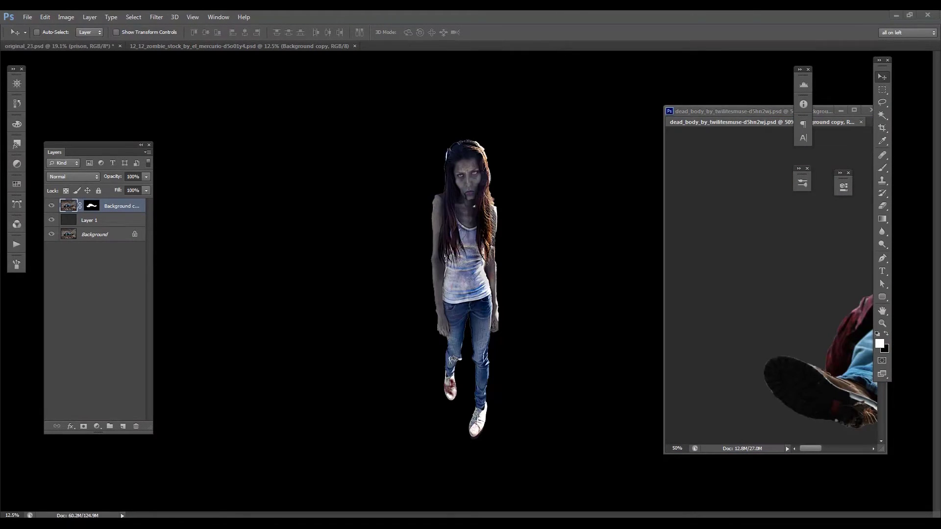
Step: Switch to the DeviantArt browser window and open the Stock Images folder in the MadSDesignz gallery
drag(940, 54, 379, 59)
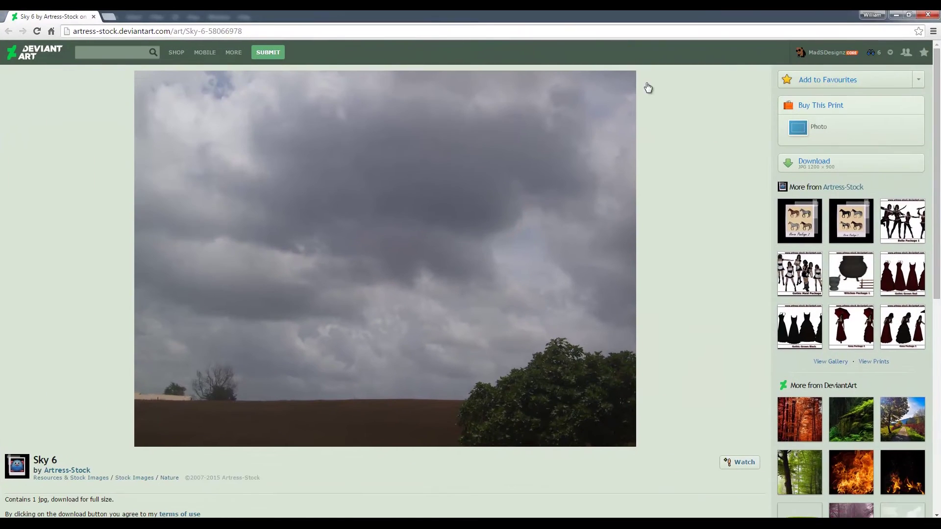
mouse_move(833, 53)
click(802, 78)
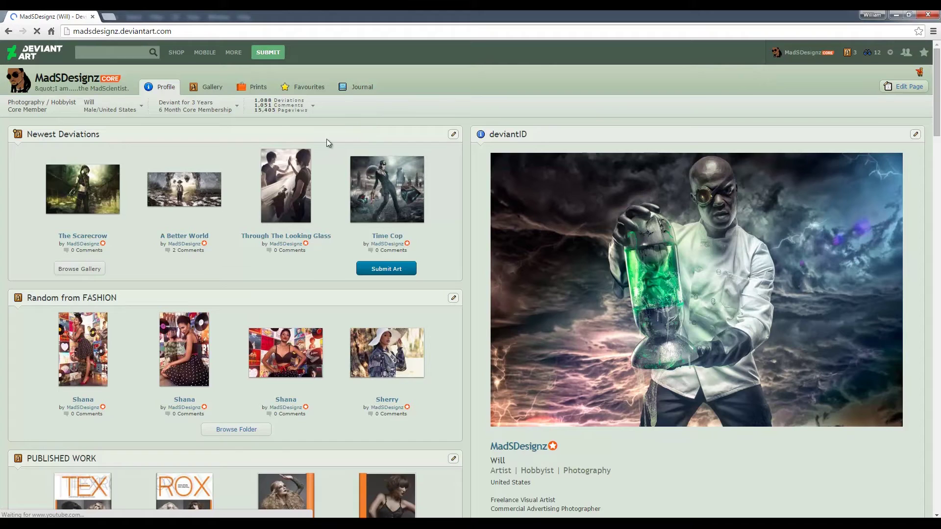
click(209, 89)
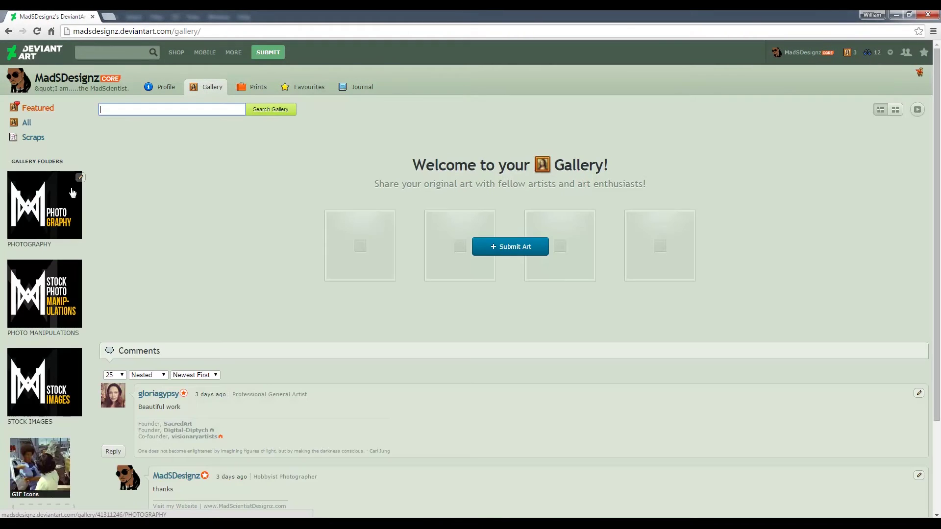
click(55, 378)
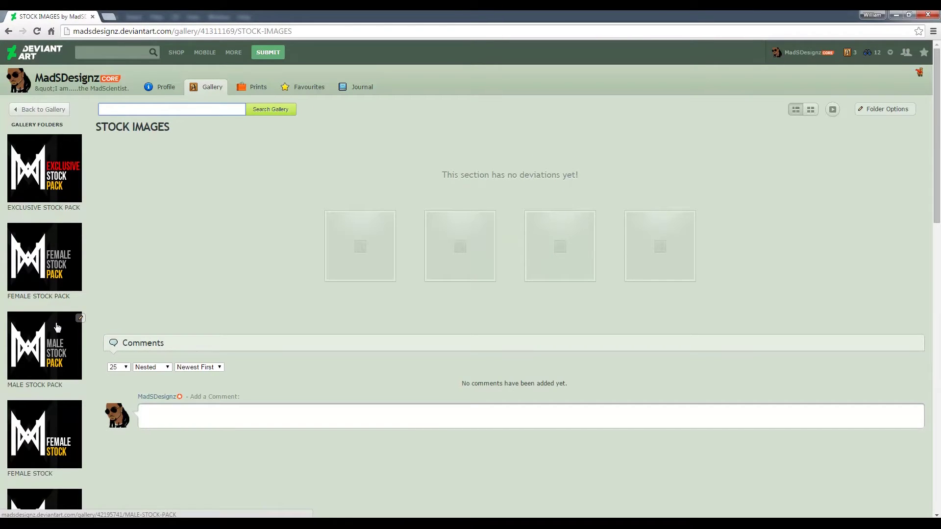
Step: View the Male Stock Pack folder and return to the Stock Images folder list
click(47, 343)
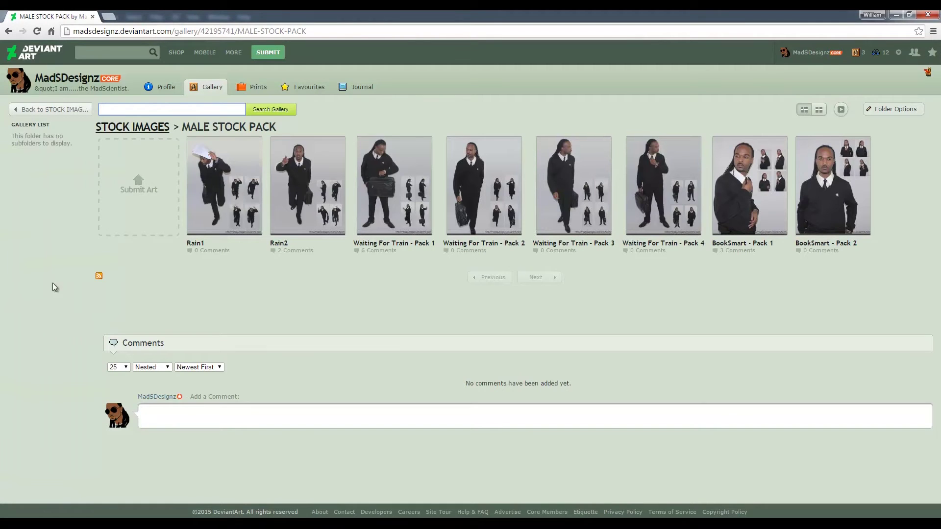
click(32, 111)
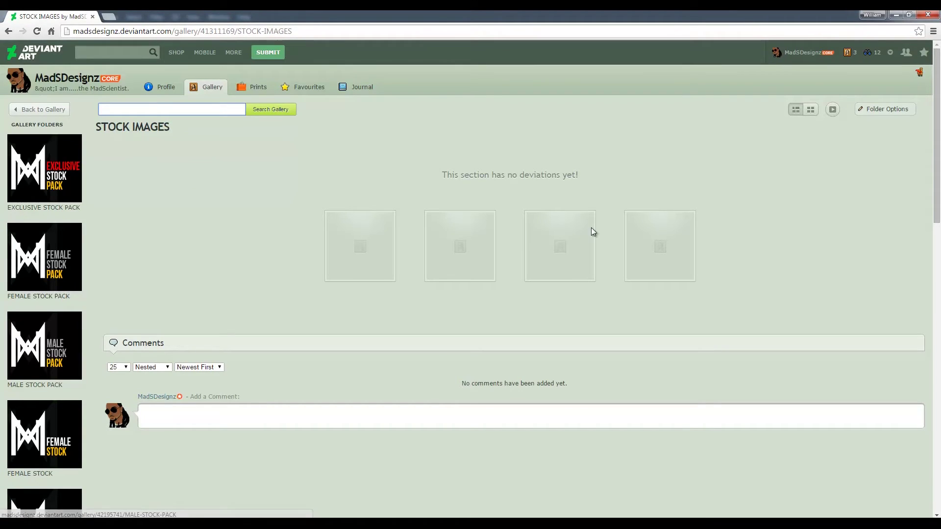
drag(935, 196, 938, 223)
click(48, 266)
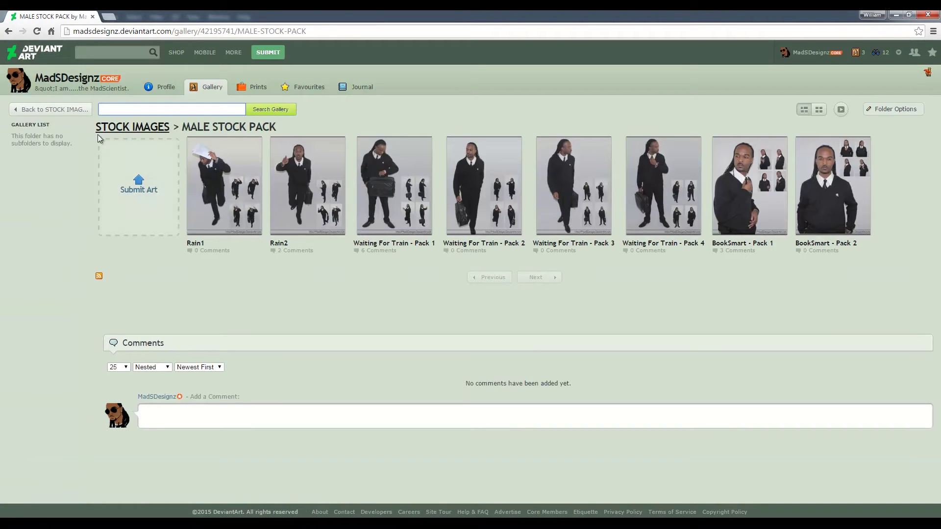
click(56, 110)
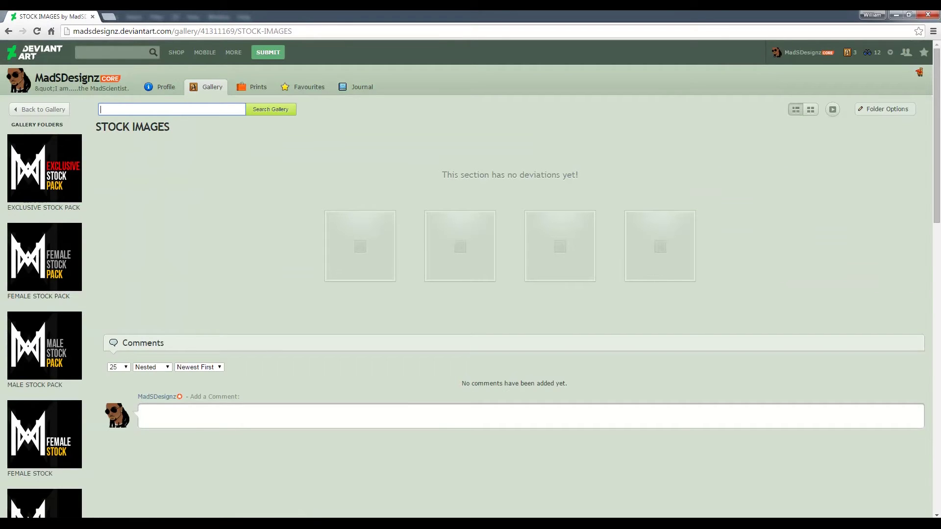
Step: Open the Male Stock folder and look through its Hunting Gator and Zombie stock photos
scroll(932, 217, down, 3)
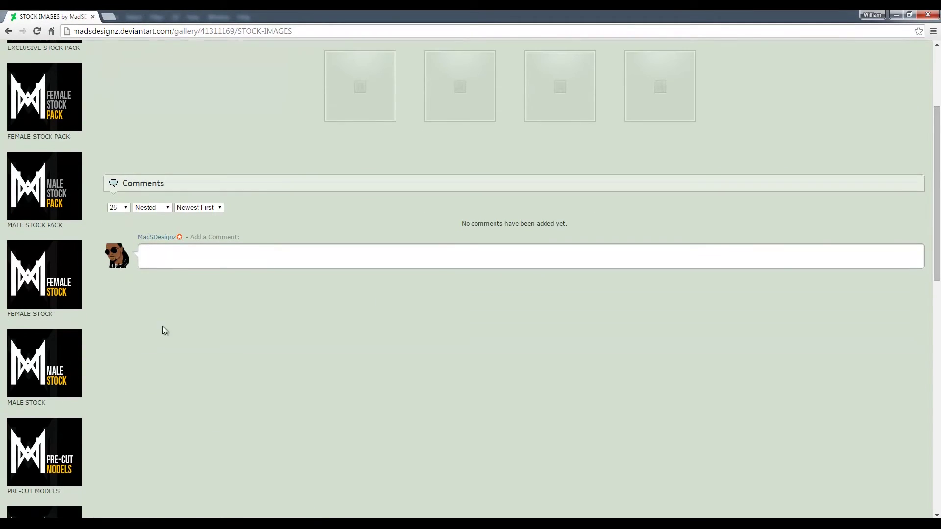
click(54, 364)
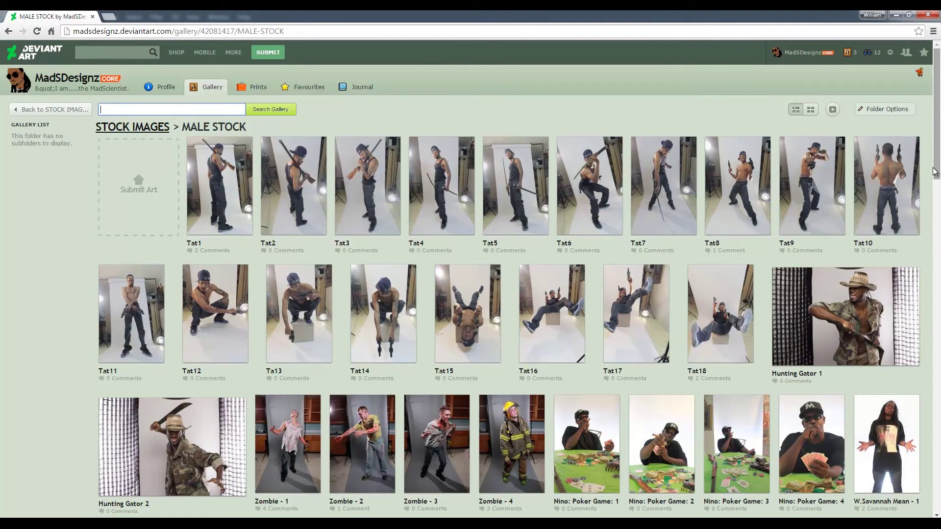
scroll(937, 213, down, 3)
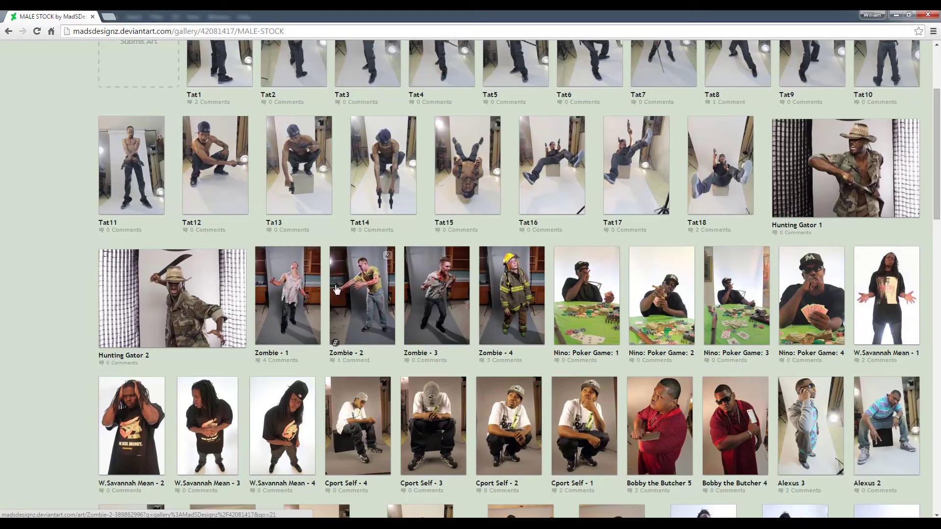
scroll(936, 181, up, 2)
scroll(937, 181, up, 1)
scroll(936, 186, down, 1)
scroll(936, 191, down, 7)
scroll(875, 182, up, 7)
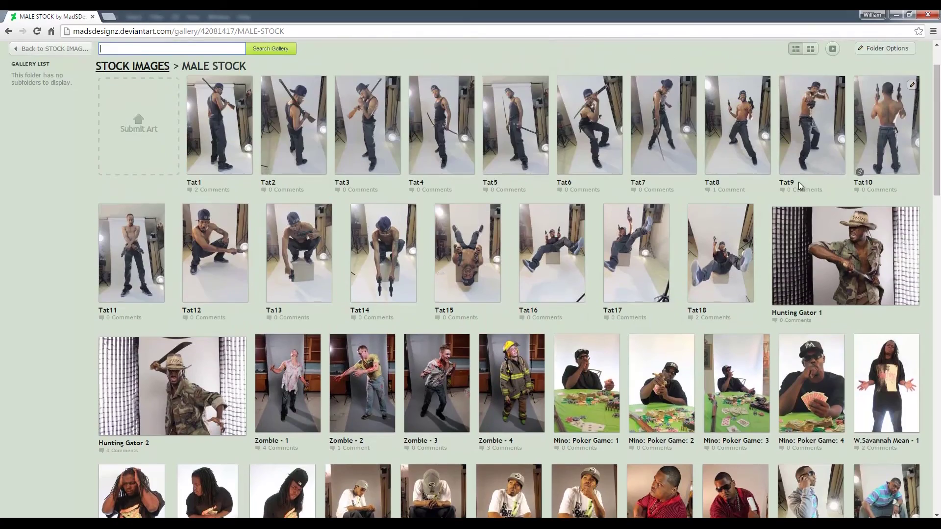
Step: Return to Stock Images and open the Exclusive Stock Pack folder to view the zombie packs
click(55, 49)
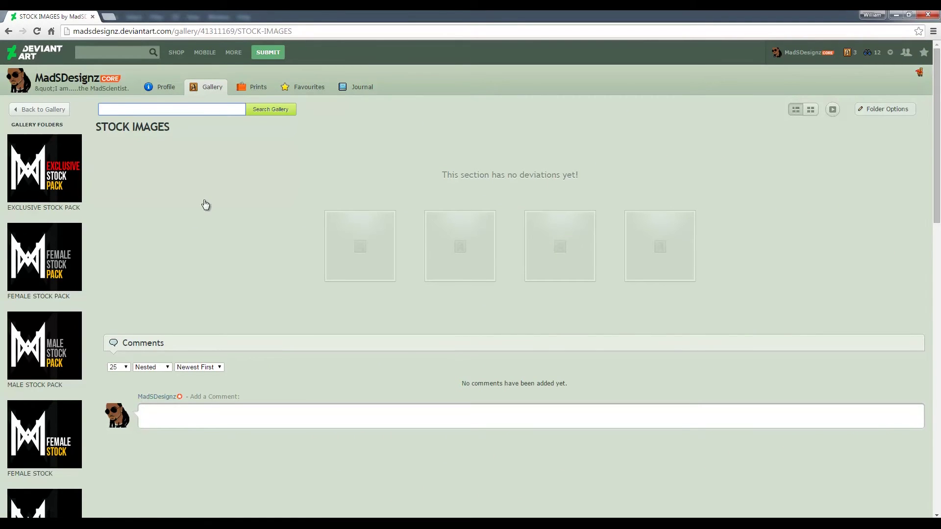
click(63, 185)
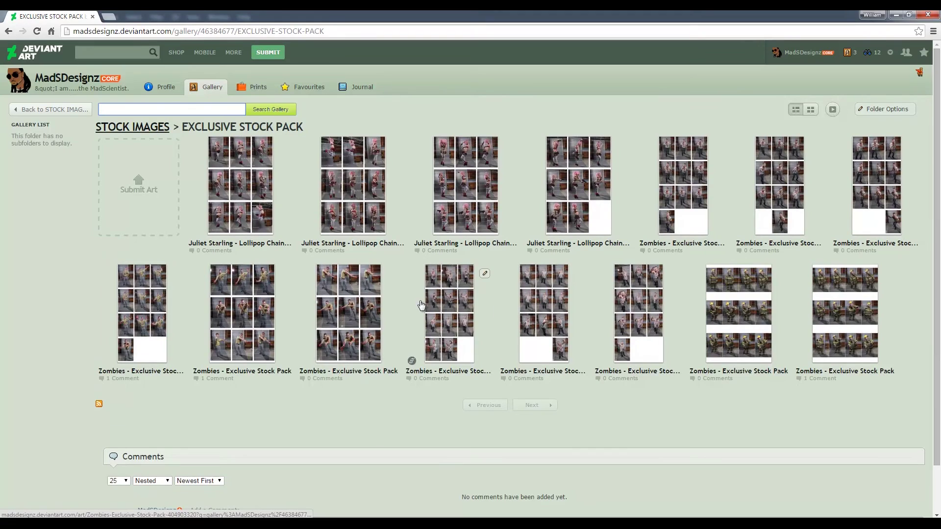
Step: Look through the zombie contact sheets in the Exclusive Stock Pack folder, from the white-shirt packs back to a yellow-shirt pack
click(637, 303)
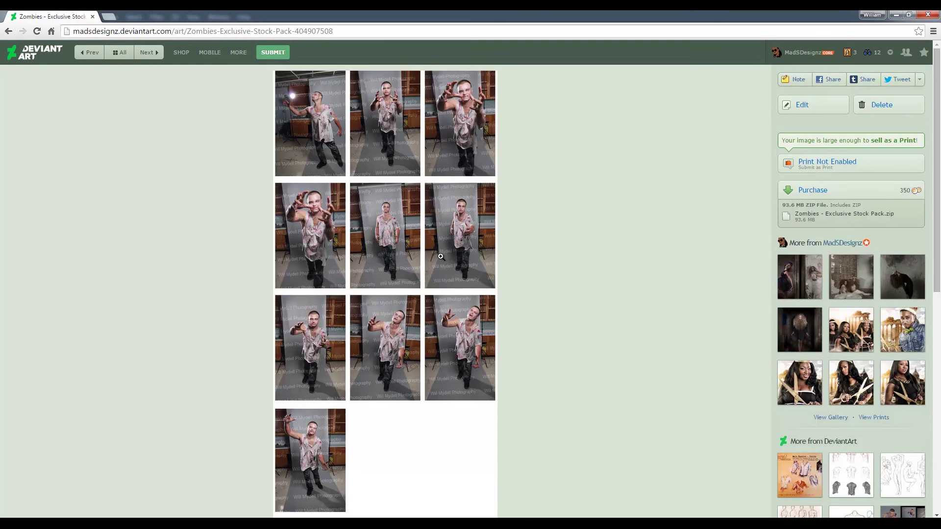
click(91, 54)
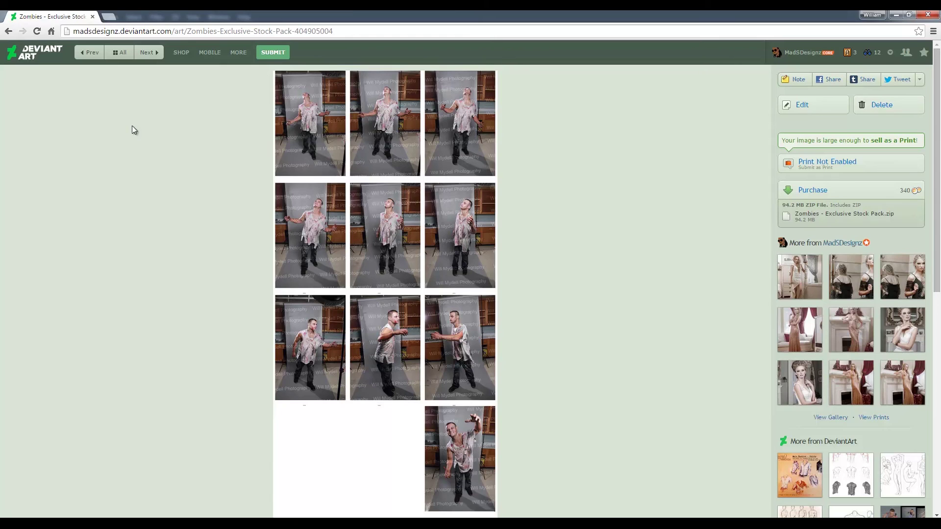
click(90, 52)
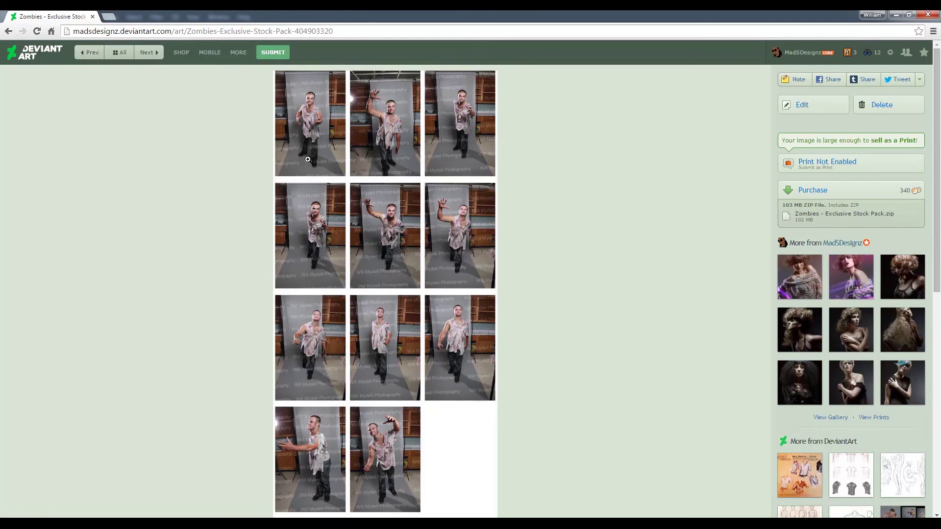
click(84, 54)
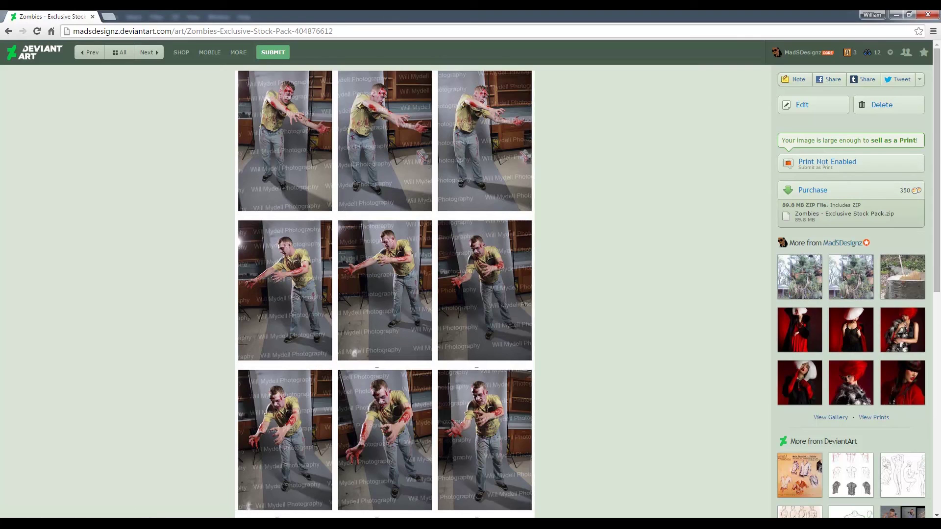
scroll(551, 256, down, 7)
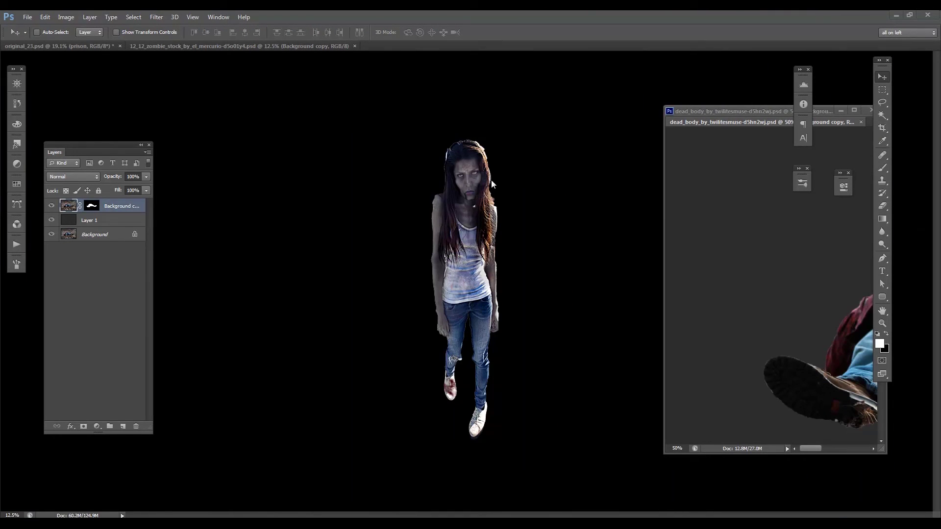
Step: In Photoshop, move the long-haired female zombie document into the floating window that holds the dead_body document
drag(288, 47, 710, 123)
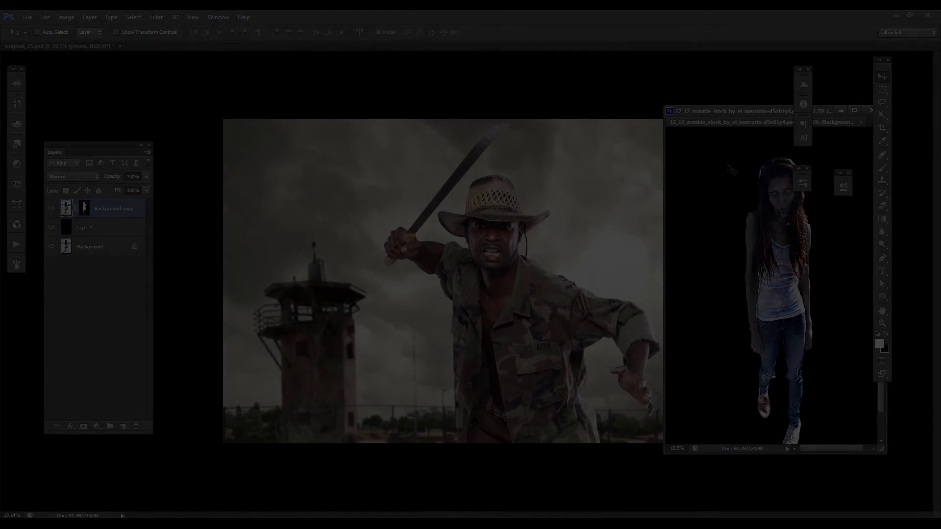